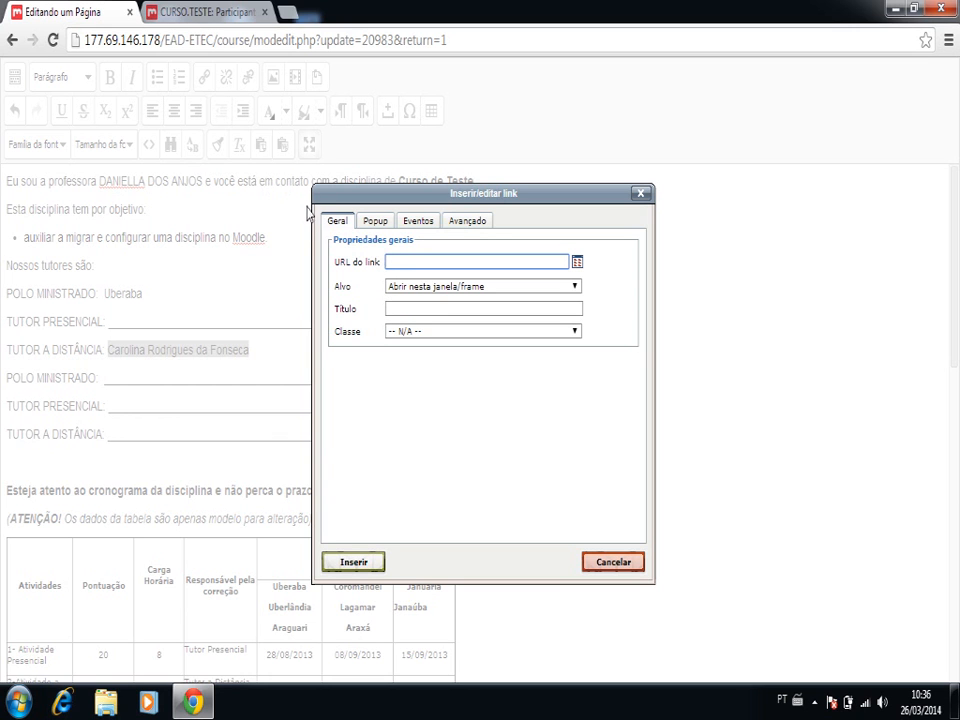
- Give the link on the Uberaba distance tutor's name the title Perfil
{"action": "left_click", "coordinate": [390, 309]}
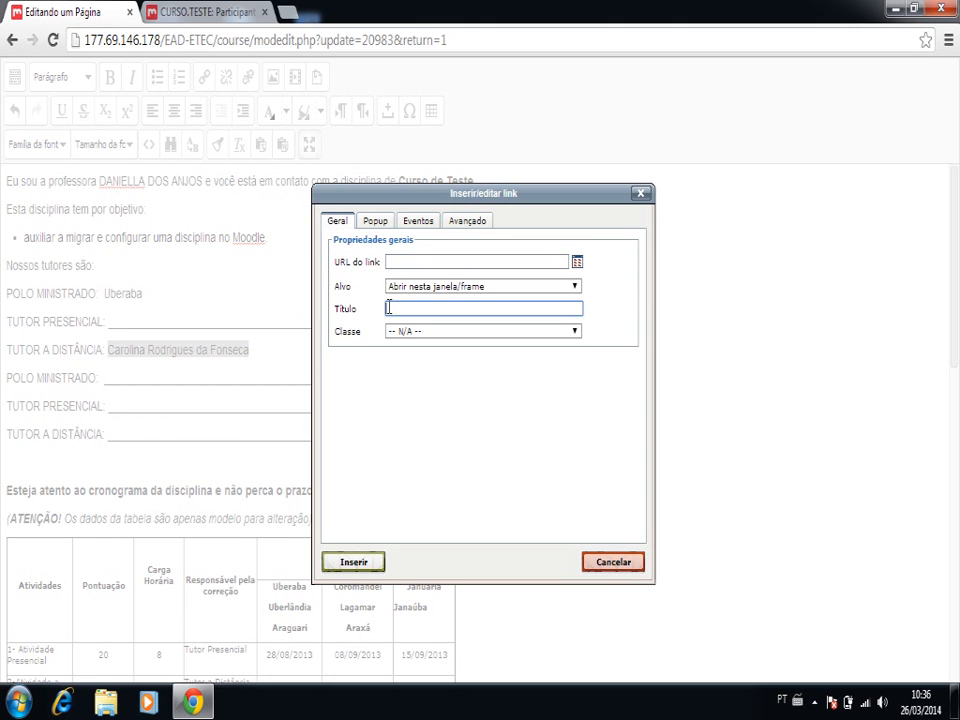
{"action": "type", "text": "perfil"}
{"action": "left_click", "coordinate": [407, 258]}
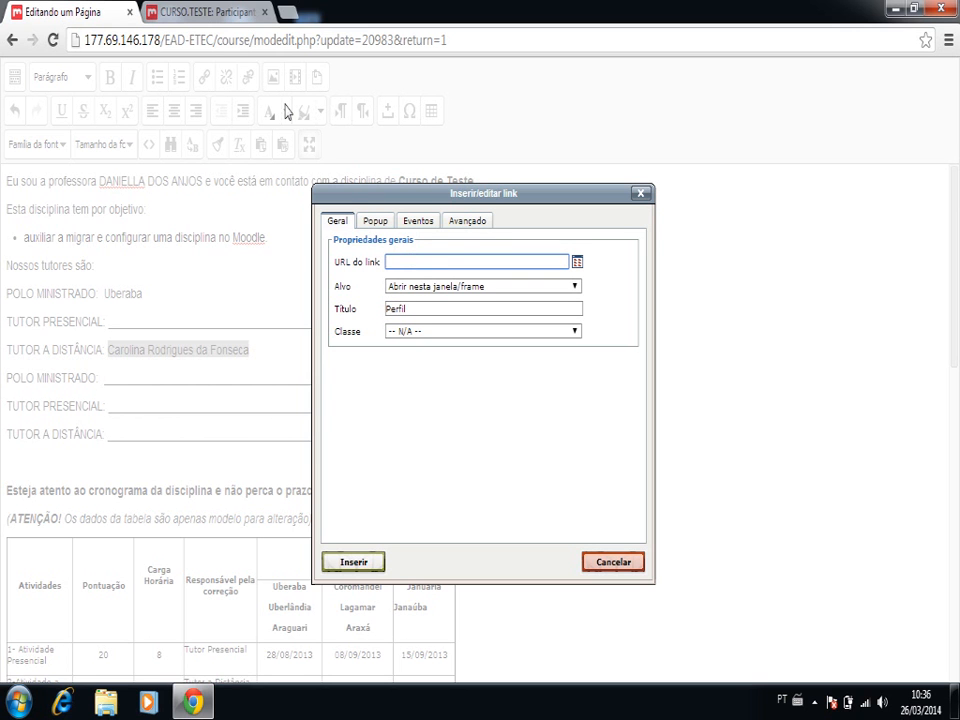
- Copy the distance tutor's profile URL from the participants list and insert it as the link's address
{"action": "left_click", "coordinate": [233, 17]}
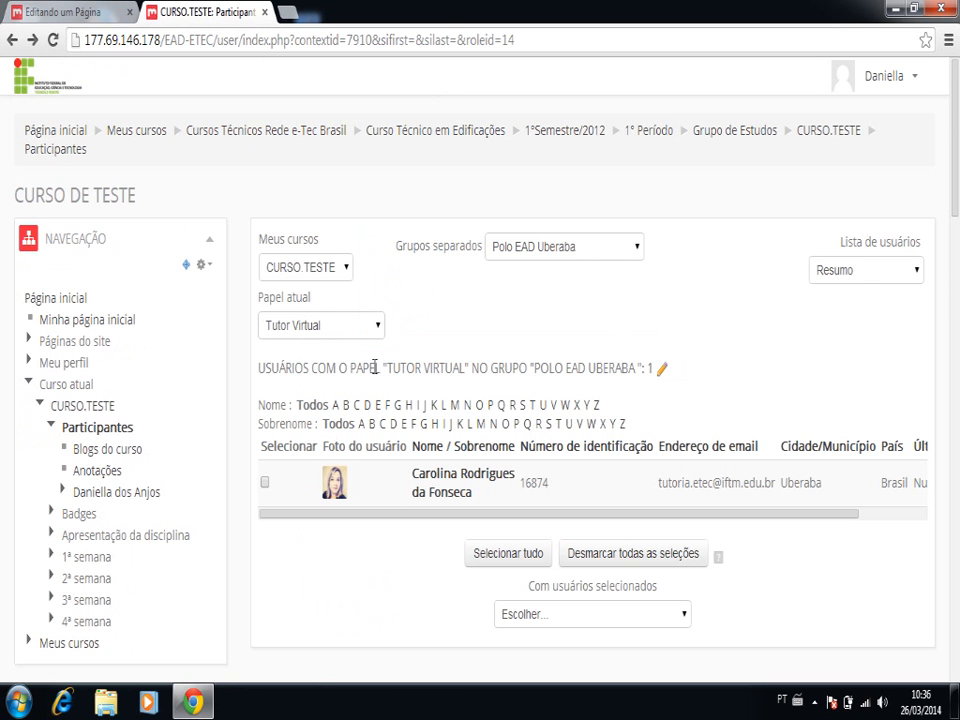
{"action": "left_click", "coordinate": [432, 485]}
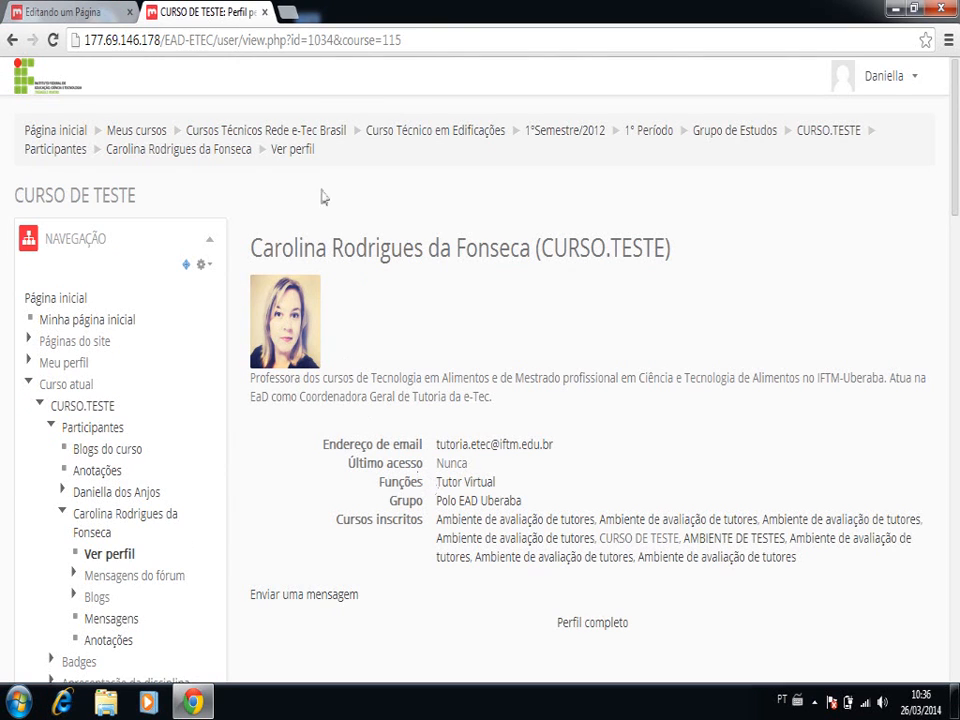
{"action": "left_click", "coordinate": [383, 41]}
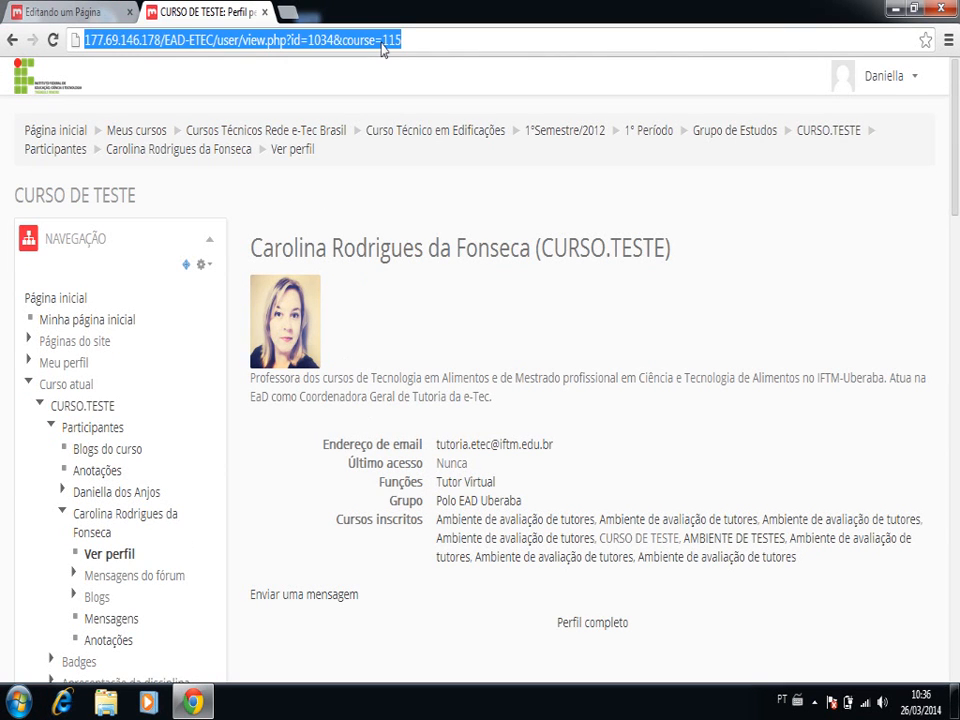
{"action": "left_click", "coordinate": [105, 13]}
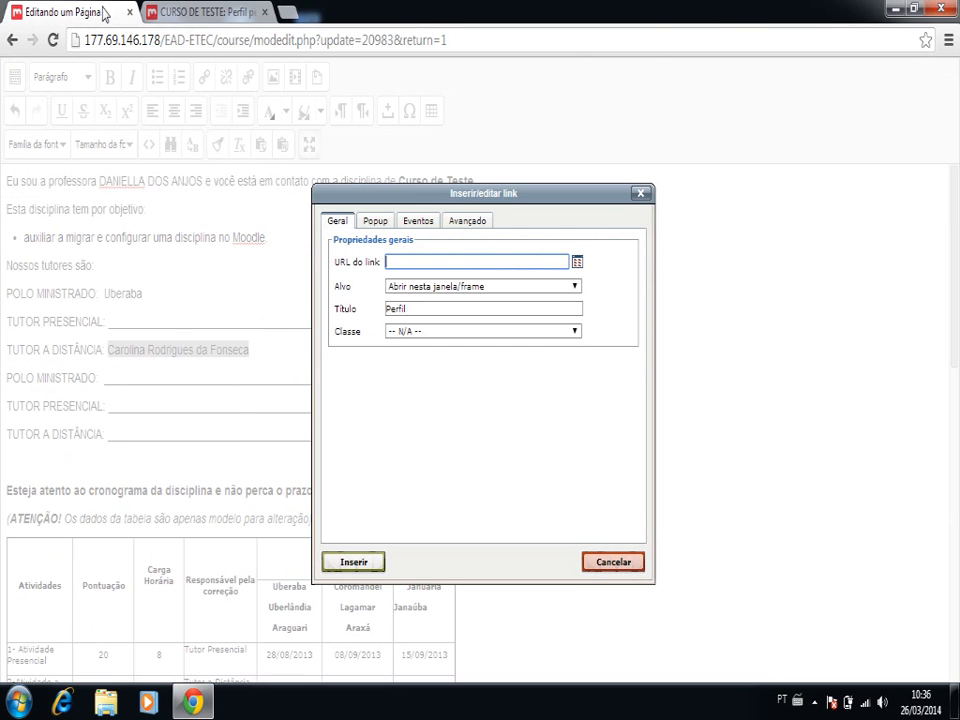
{"action": "key", "text": "ctrl+v"}
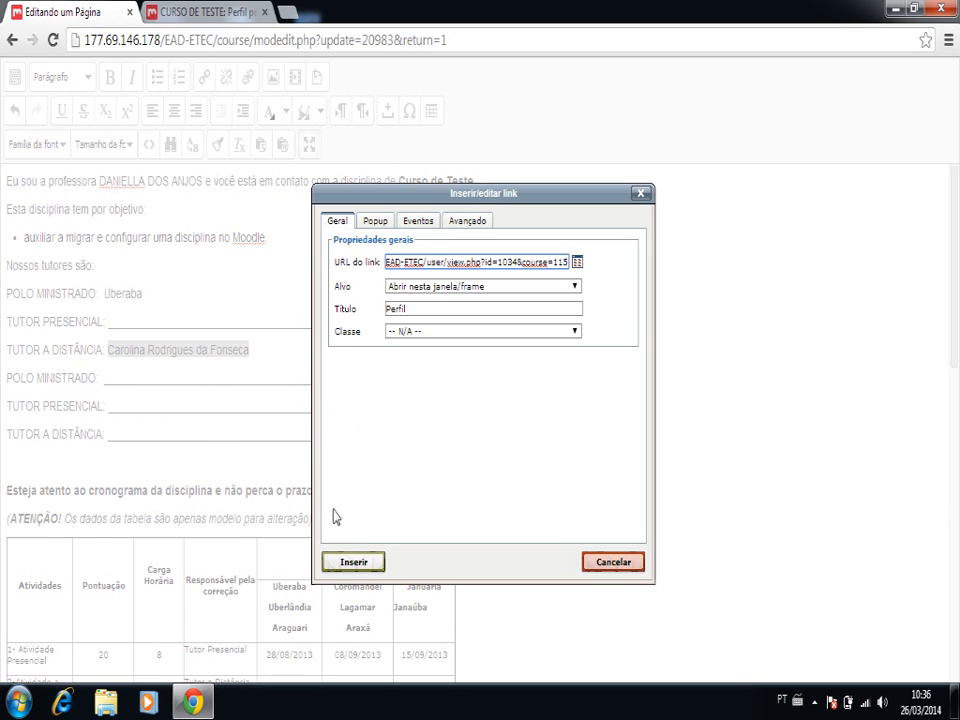
{"action": "left_click", "coordinate": [351, 564]}
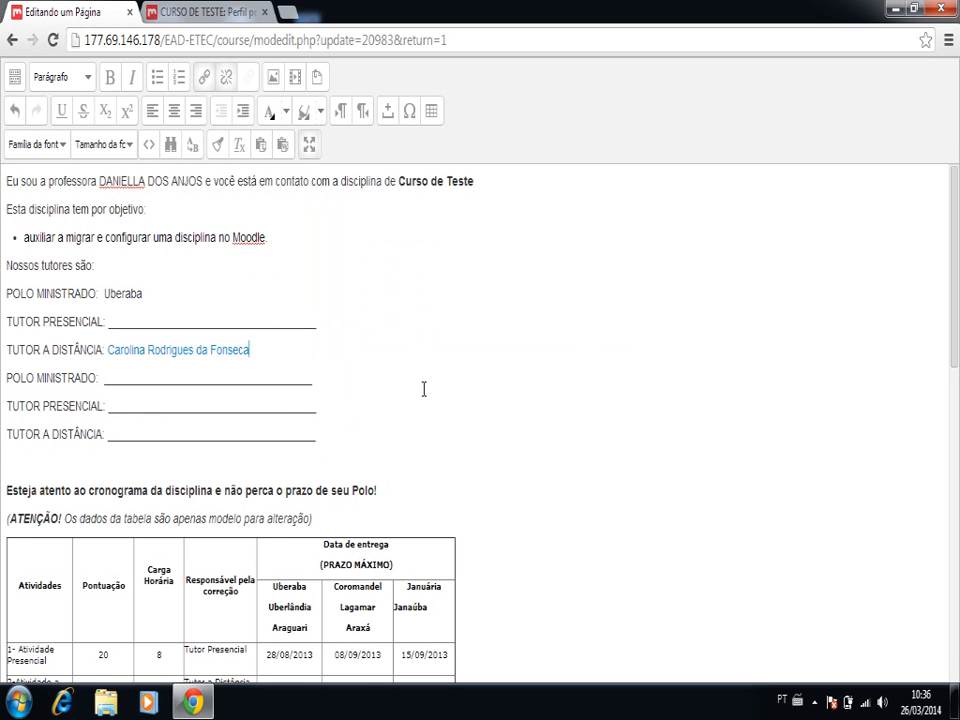
- Leave the full-screen editor, then save the page and display it
{"action": "left_click", "coordinate": [311, 147]}
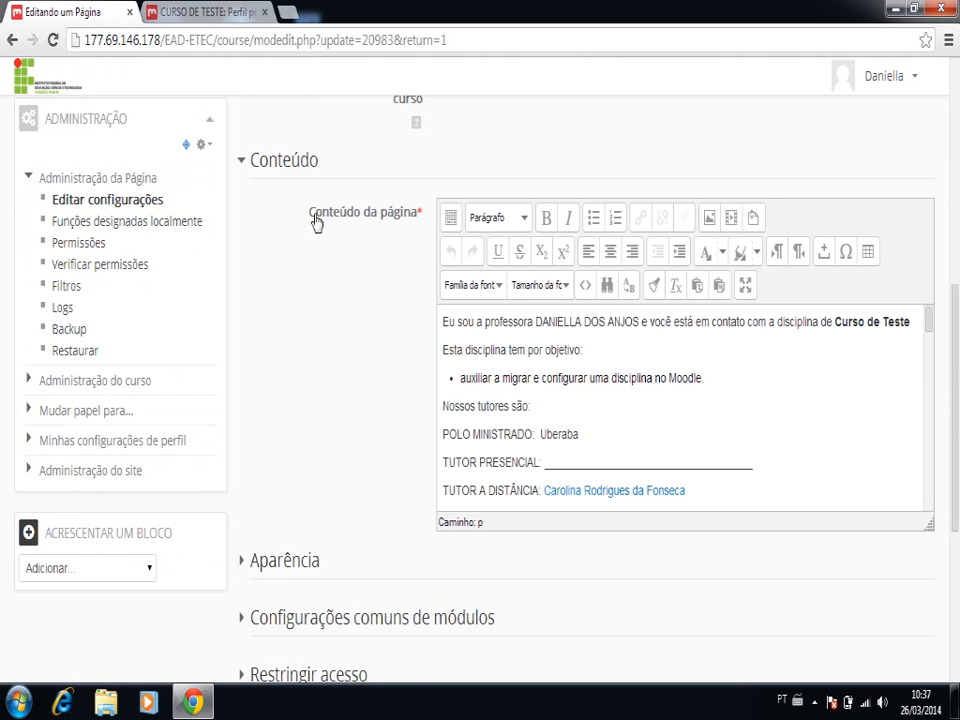
{"action": "scroll", "coordinate": [380, 376], "scroll_direction": "down", "scroll_amount": 1}
{"action": "scroll", "coordinate": [380, 376], "scroll_direction": "down", "scroll_amount": 3}
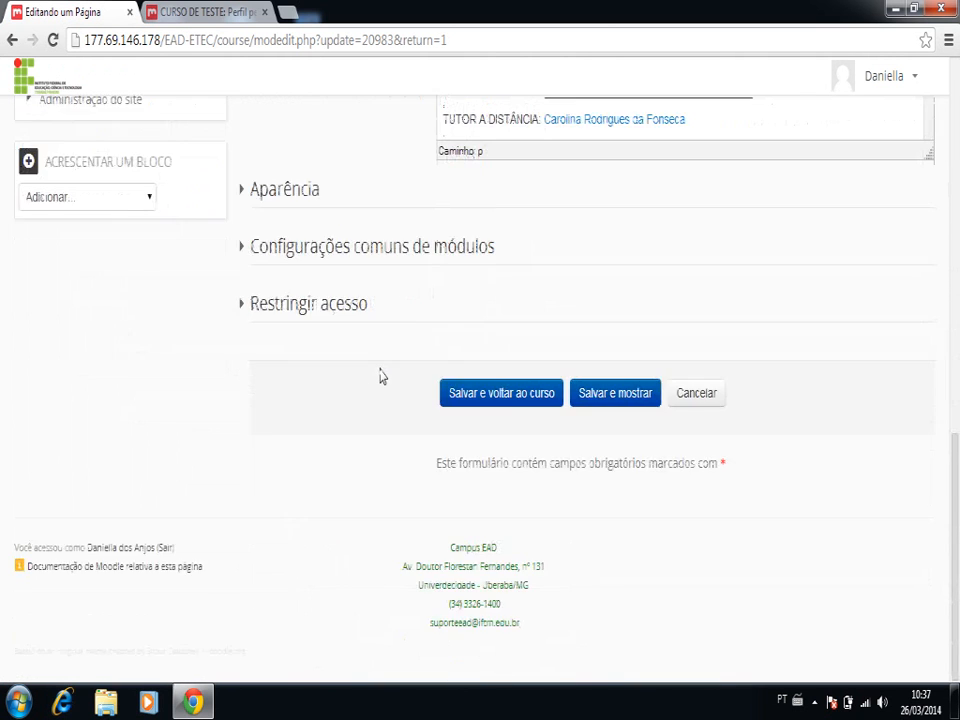
{"action": "left_click", "coordinate": [598, 400]}
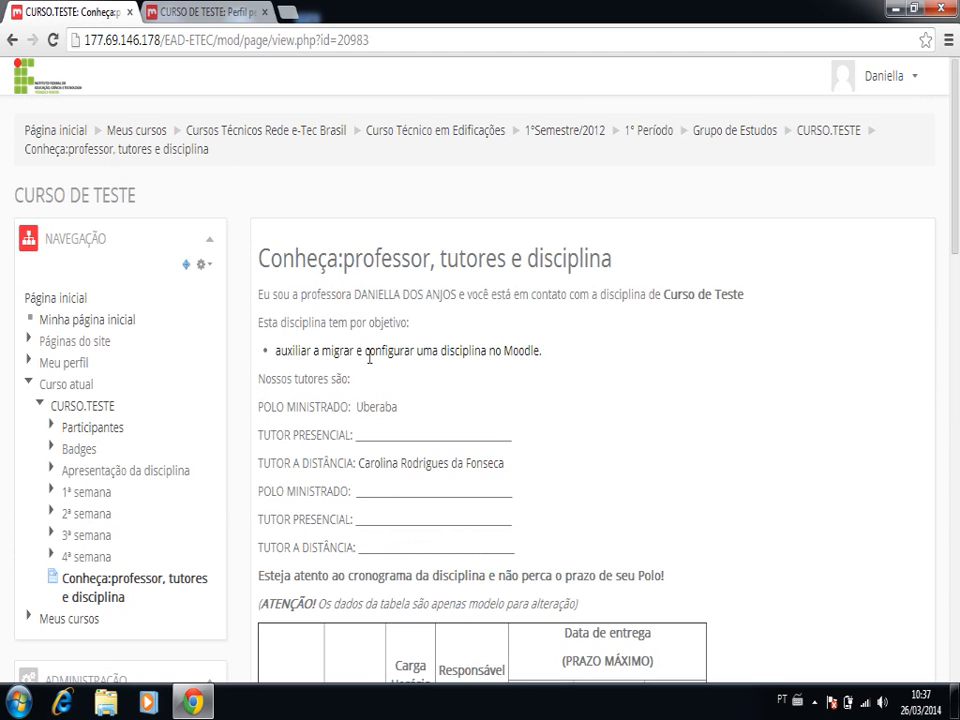
- Test the distance tutor's profile link on the saved page and return to the page
{"action": "left_click", "coordinate": [414, 466]}
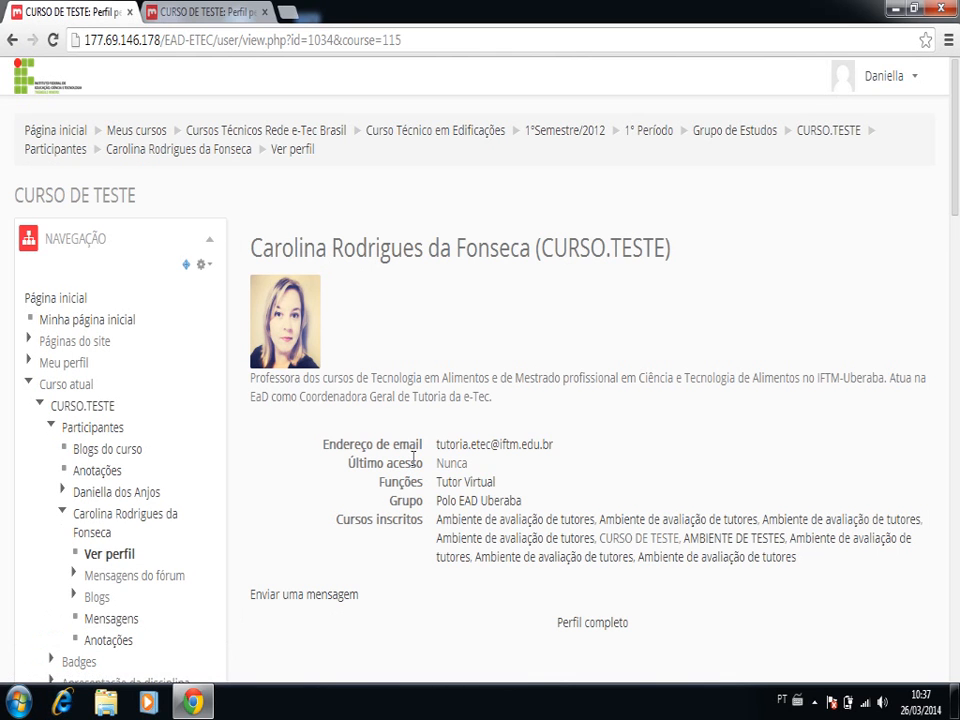
{"action": "left_click", "coordinate": [13, 42]}
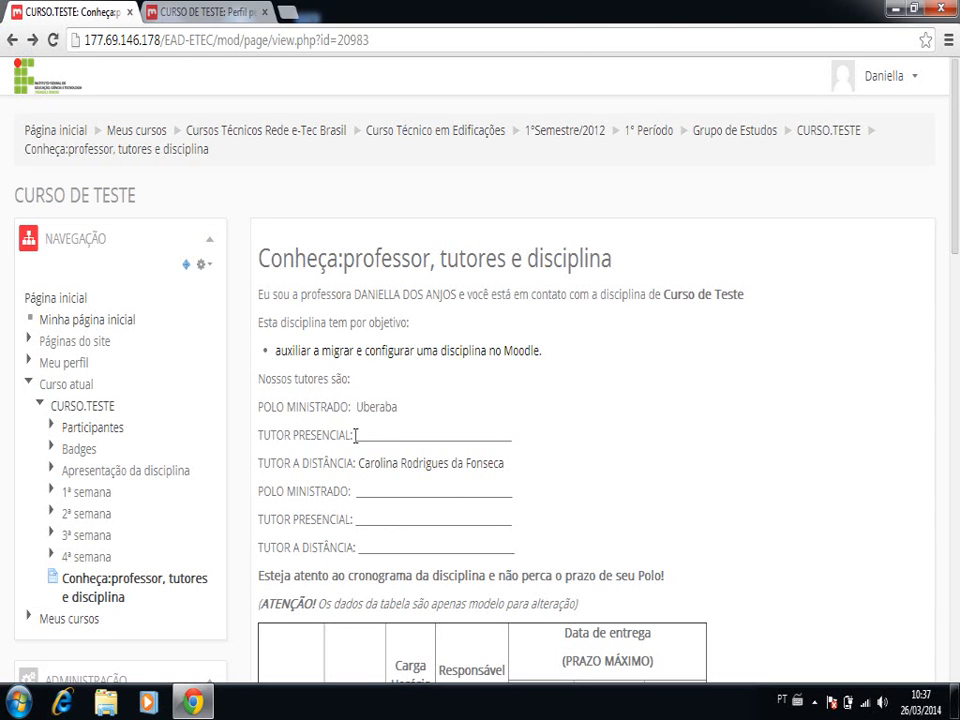
{"action": "left_click_drag", "start_coordinate": [355, 435], "coordinate": [446, 440]}
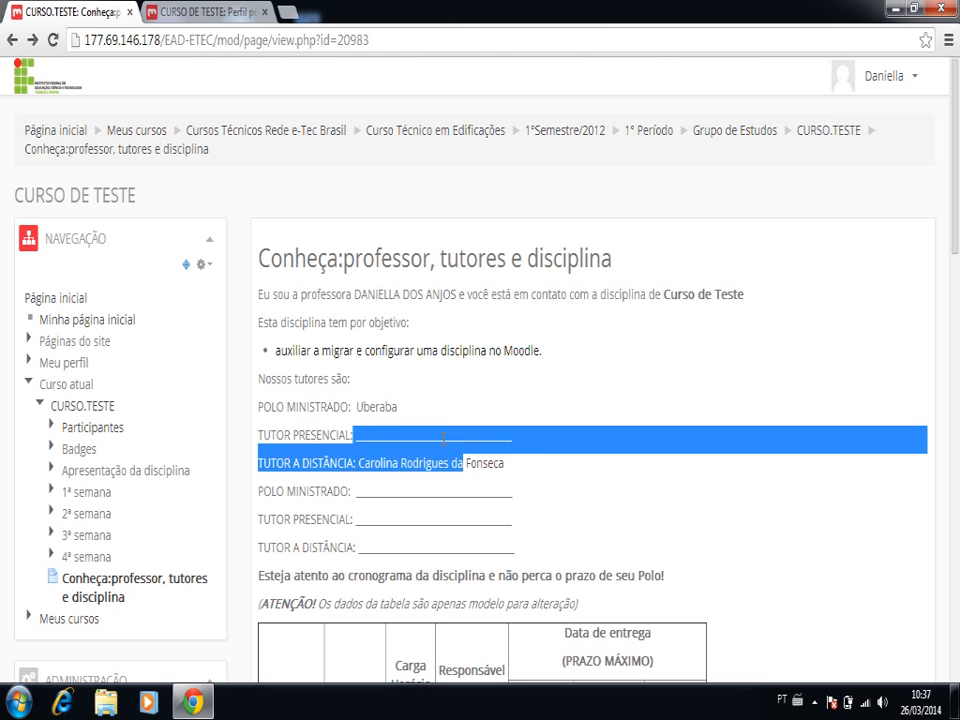
{"action": "left_click", "coordinate": [443, 438]}
- Reopen the page's settings for editing and expand the page content editor to full screen
{"action": "scroll", "coordinate": [443, 440], "scroll_direction": "down", "scroll_amount": 2}
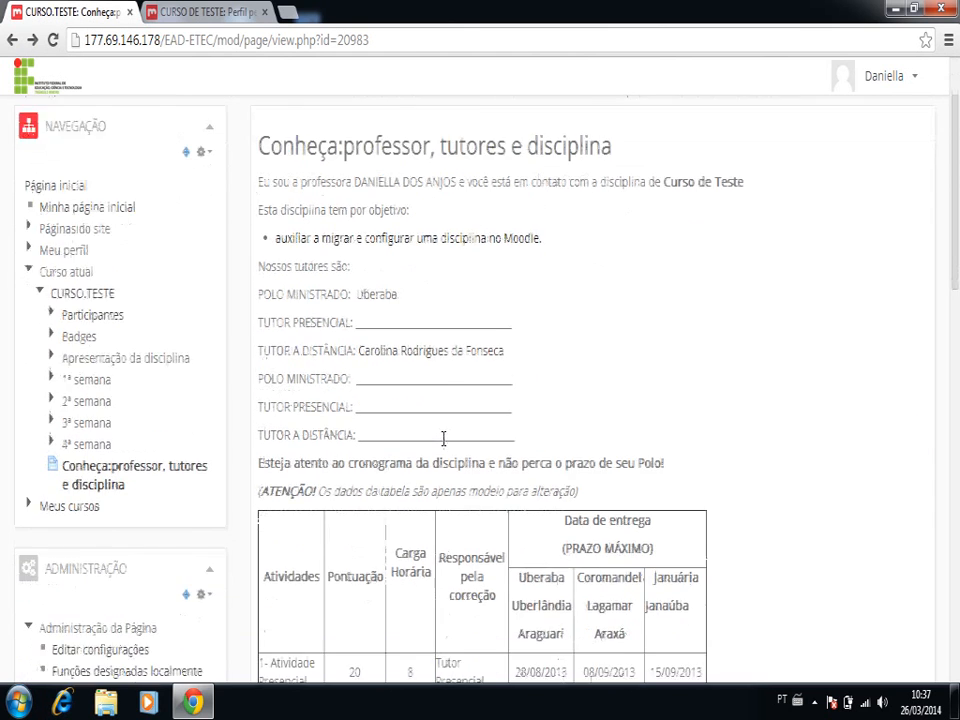
{"action": "scroll", "coordinate": [443, 443], "scroll_direction": "down", "scroll_amount": 2}
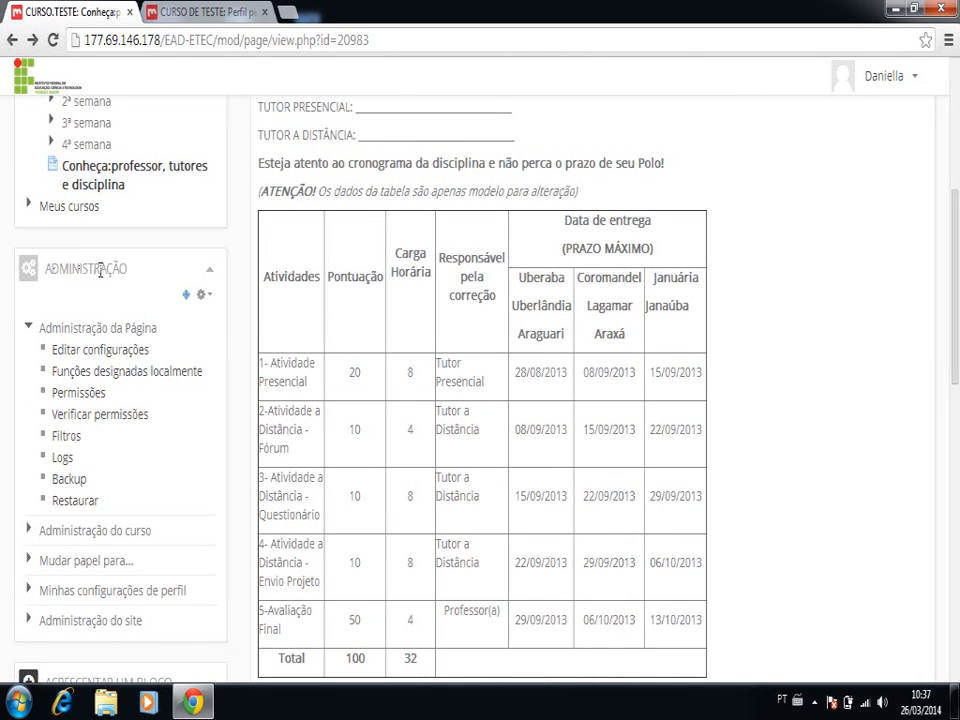
{"action": "left_click", "coordinate": [104, 352]}
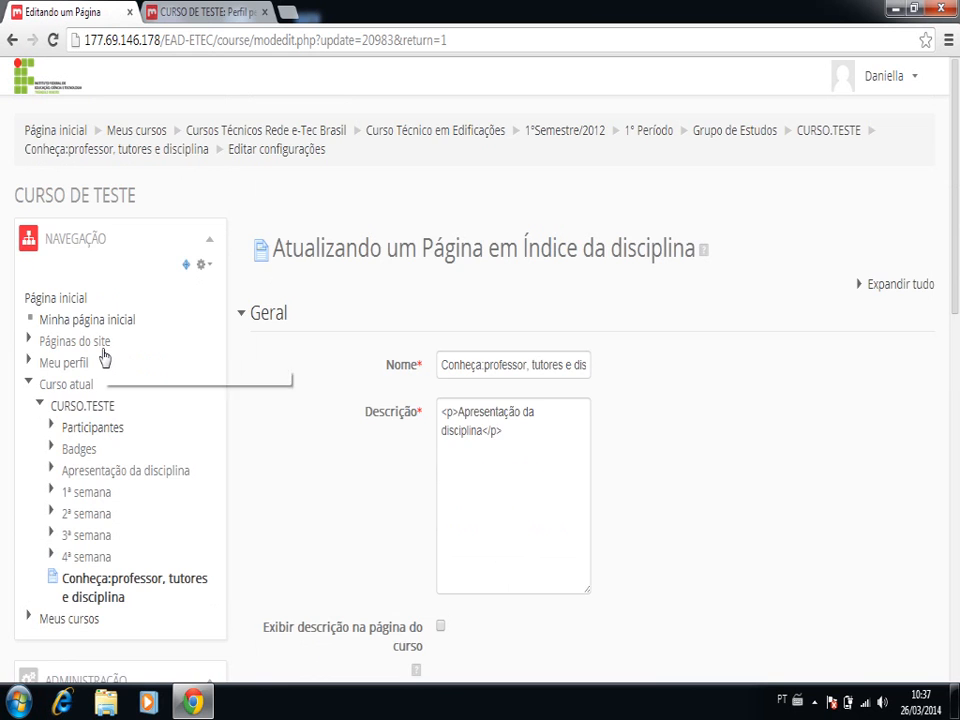
{"action": "scroll", "coordinate": [104, 330], "scroll_direction": "down", "scroll_amount": 3}
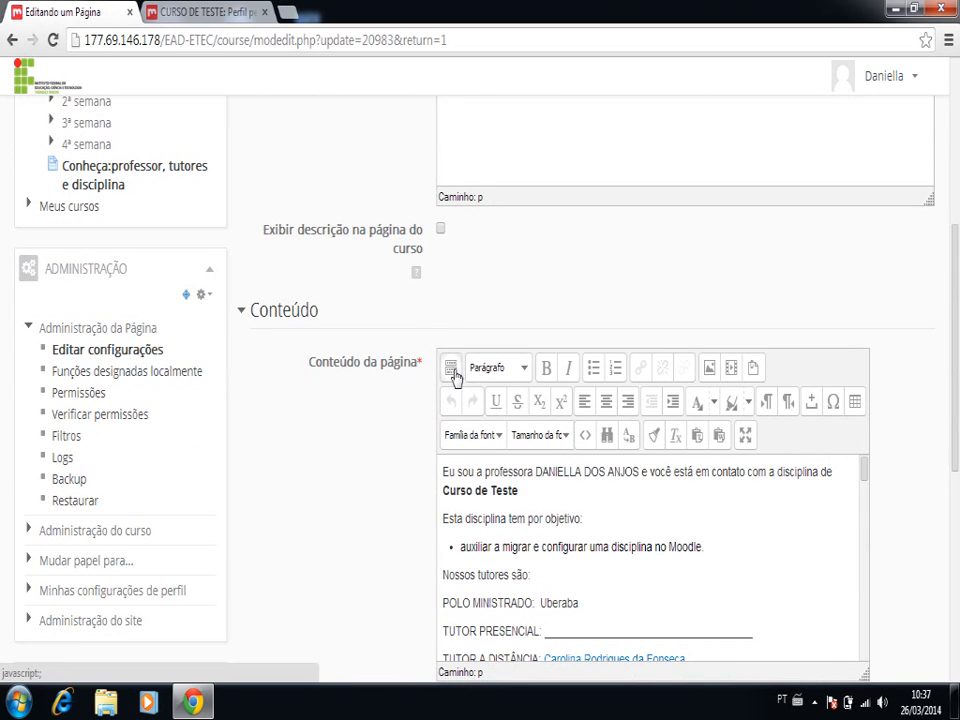
{"action": "left_click", "coordinate": [746, 441]}
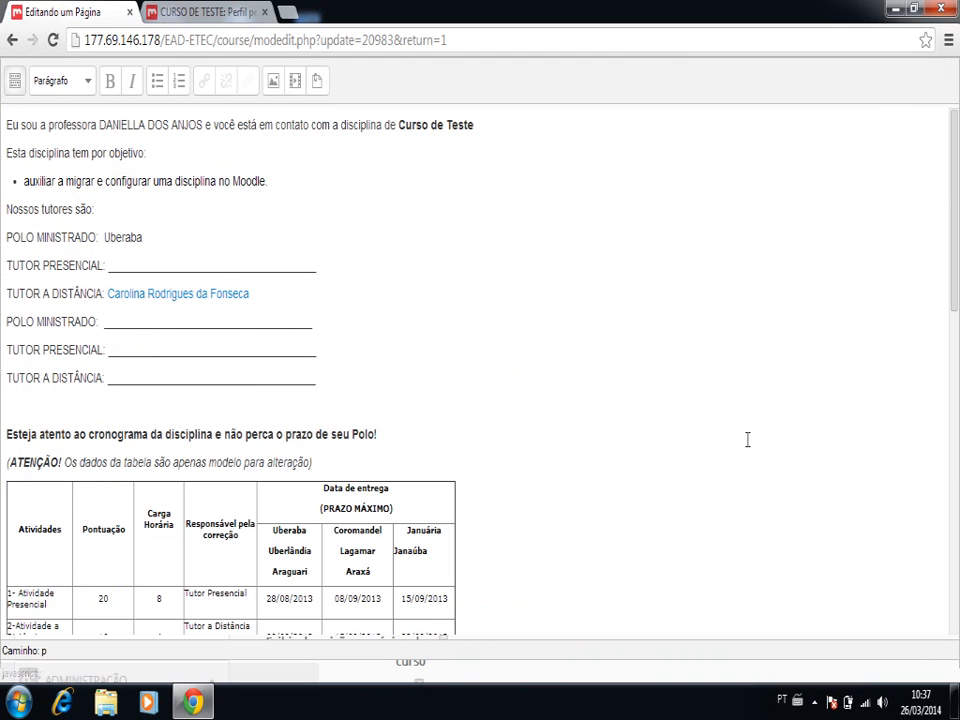
- Delete the blank placeholder line after TUTOR PRESENCIAL in the Uberaba section
{"action": "left_click", "coordinate": [109, 266]}
{"action": "key", "text": "shift+Right"}
{"action": "key", "text": "shift+Right"}
{"action": "key", "text": "shift+Right"}
{"action": "key", "text": "shift+Right"}
{"action": "key", "text": "shift+Right"}
{"action": "key", "text": "shift+Right"}
{"action": "key", "text": "shift+Right"}
{"action": "key", "text": "shift+Right"}
{"action": "key", "text": "shift+Right"}
{"action": "key", "text": "shift+Right"}
{"action": "key", "text": "shift+Right"}
{"action": "key", "text": "shift+Right"}
{"action": "key", "text": "shift+Right"}
{"action": "key", "text": "shift+Right"}
{"action": "key", "text": "shift+Right"}
{"action": "key", "text": "shift+Right"}
{"action": "key", "text": "shift+Right"}
{"action": "key", "text": "shift+Right"}
{"action": "key", "text": "shift+Right"}
{"action": "key", "text": "shift+Right"}
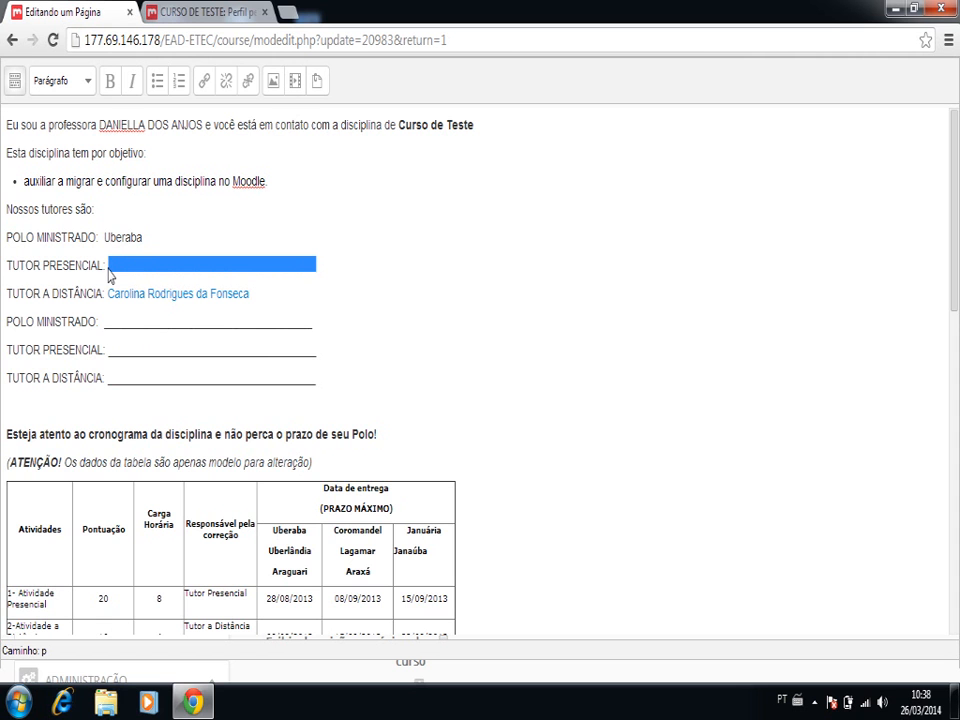
{"action": "key", "text": "Delete"}
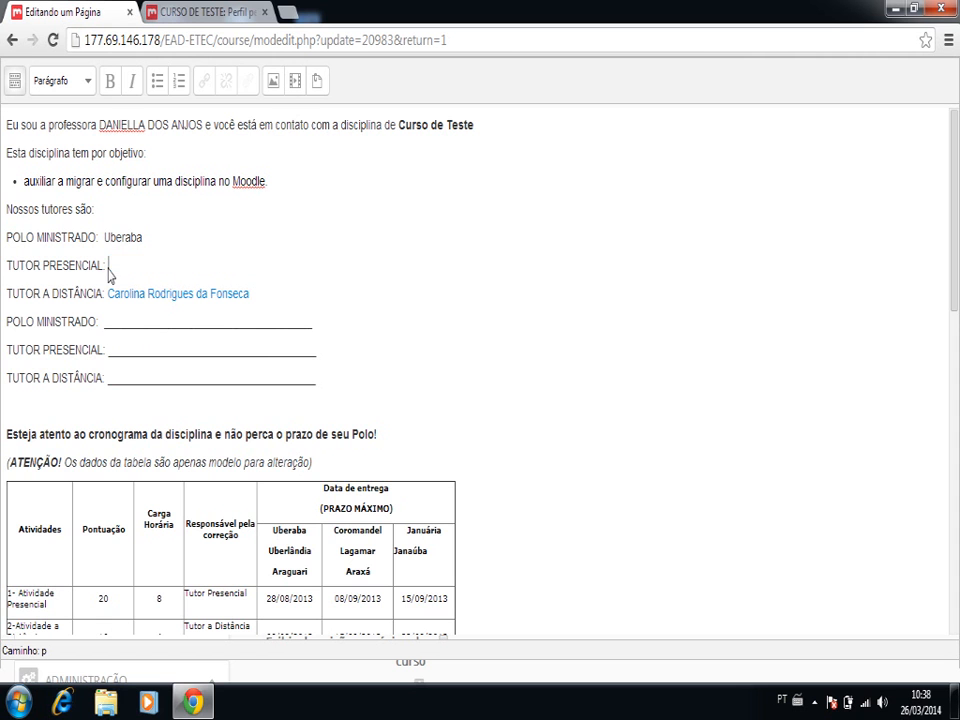
- Filter the course participants list of Polo EAD Uberaba by the role Tutor Presencial
{"action": "left_click", "coordinate": [205, 13]}
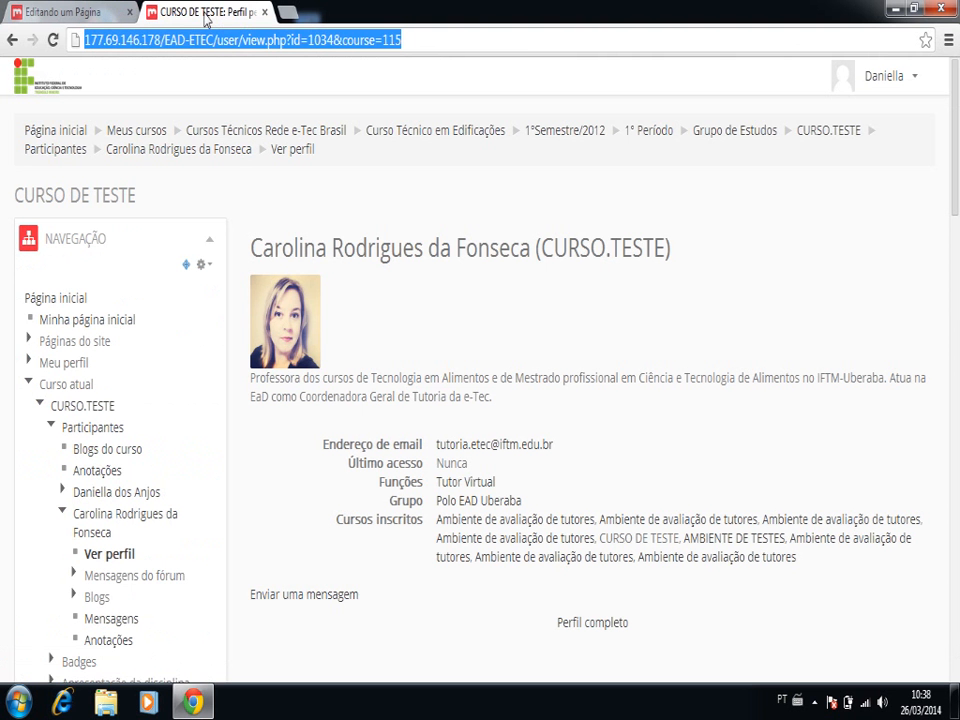
{"action": "left_click", "coordinate": [108, 428]}
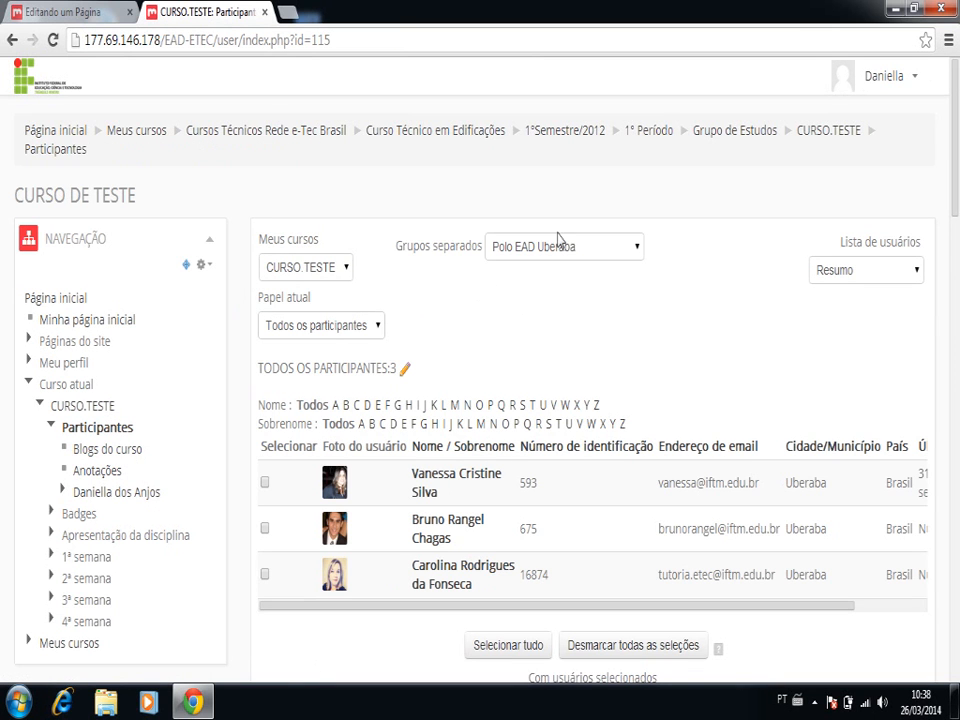
{"action": "left_click", "coordinate": [377, 328]}
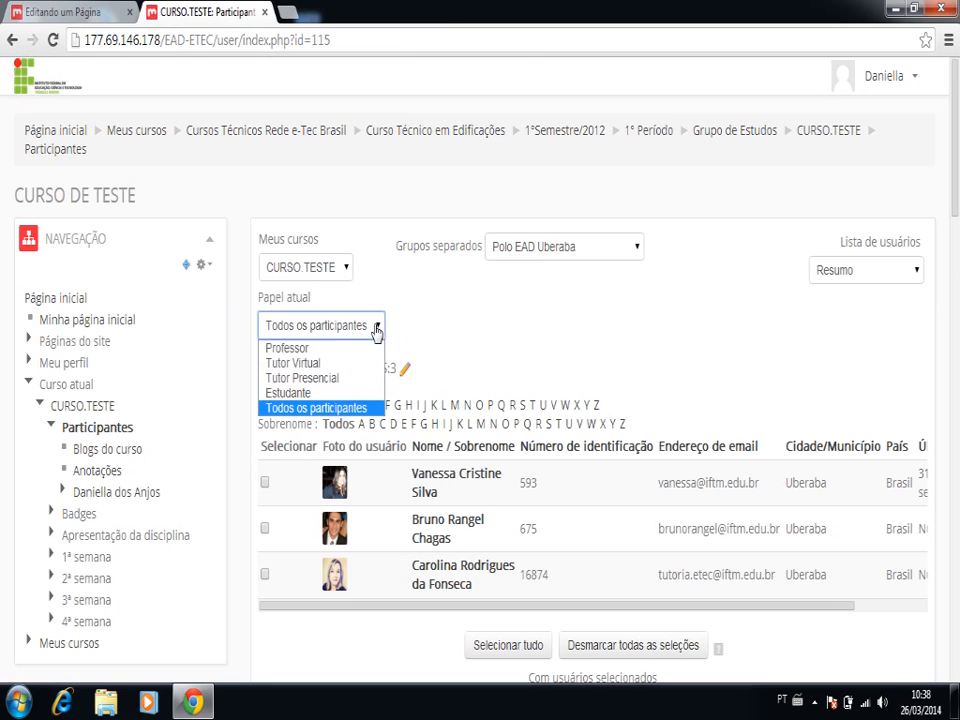
{"action": "left_click", "coordinate": [351, 390]}
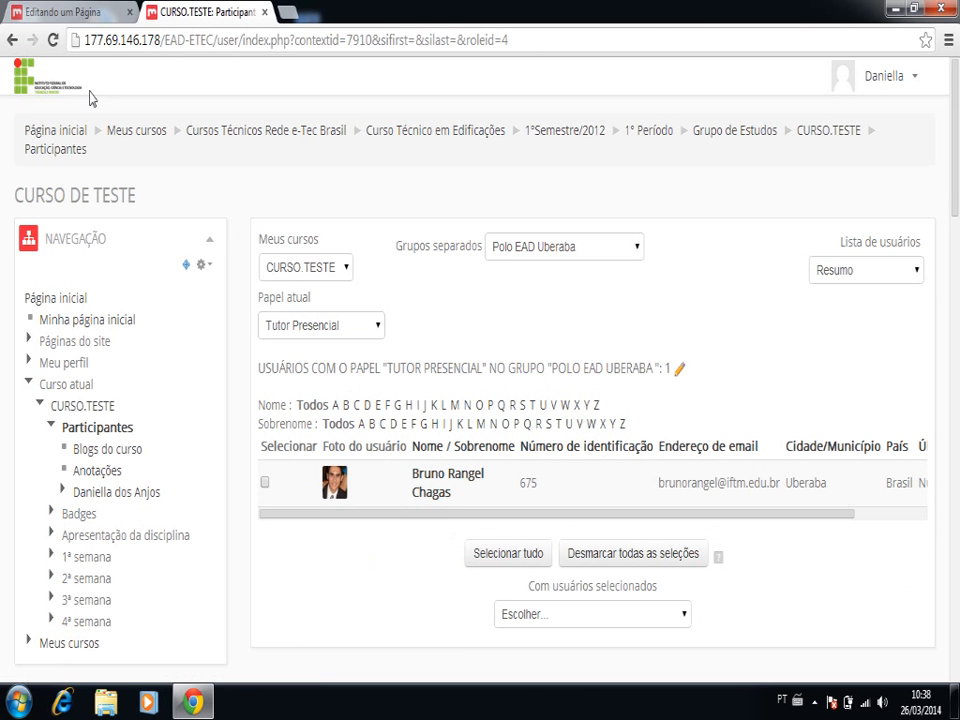
- Enter the in-person tutor's full name after TUTOR PRESENCIAL in the Uberaba section of the page content
{"action": "left_click", "coordinate": [71, 14]}
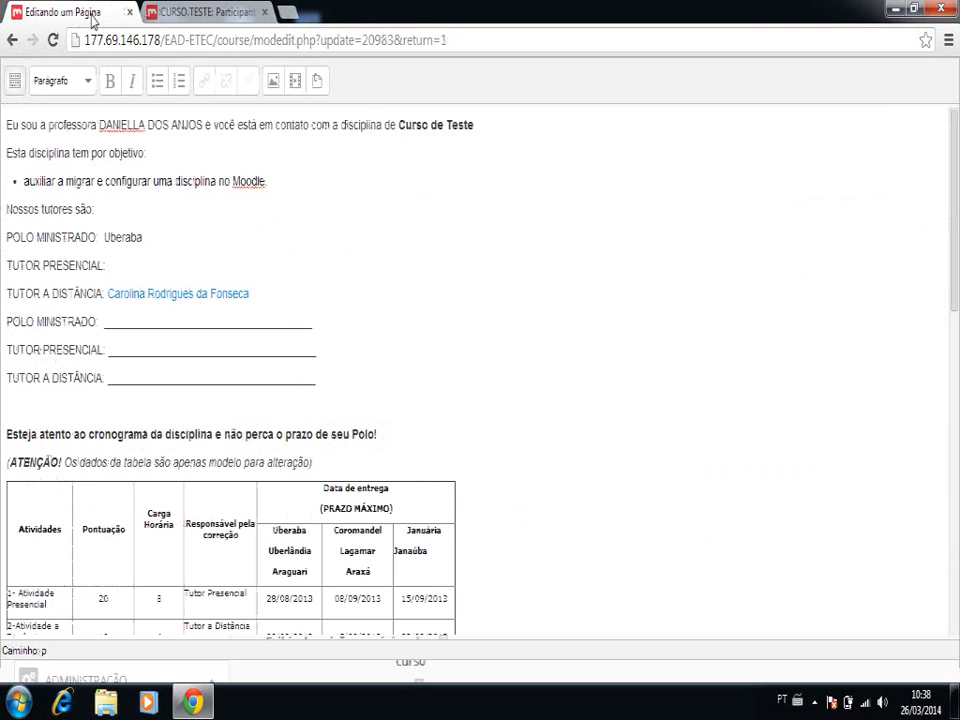
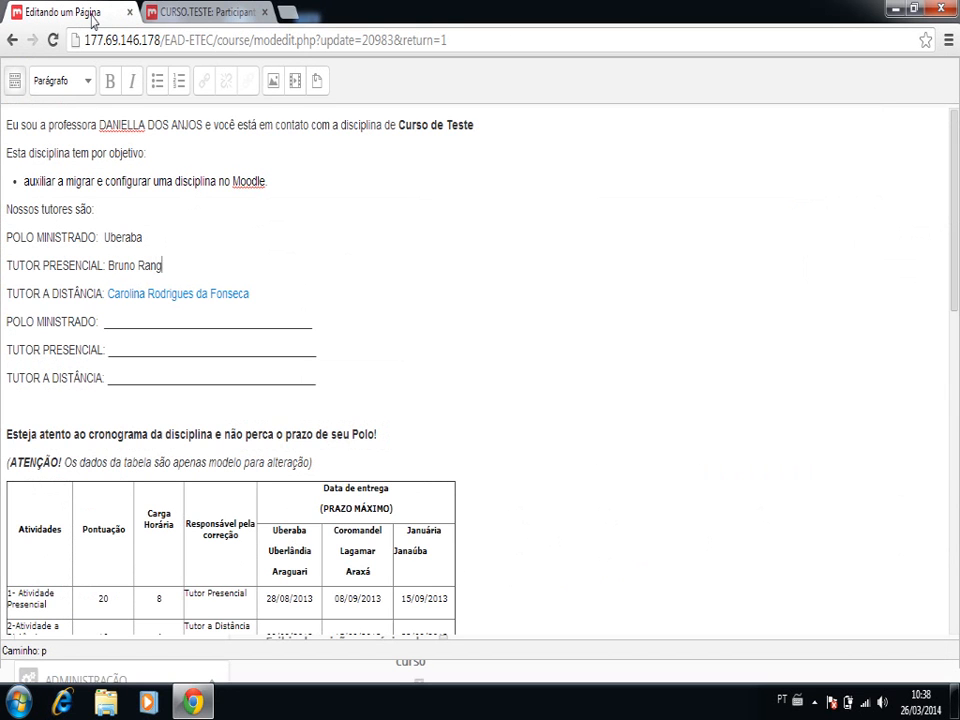
- Start a link on the in-person tutor's name and give it the title Perfil
{"action": "key", "text": "shift+Left"}
{"action": "key", "text": "shift+Left"}
{"action": "key", "text": "shift+Left"}
{"action": "key", "text": "shift+Left"}
{"action": "key", "text": "shift+Left"}
{"action": "key", "text": "shift+Left"}
{"action": "key", "text": "shift+Left"}
{"action": "key", "text": "shift+Left"}
{"action": "key", "text": "shift+Left"}
{"action": "key", "text": "shift+Left"}
{"action": "key", "text": "shift+Left"}
{"action": "key", "text": "shift+Left"}
{"action": "key", "text": "shift+Left"}
{"action": "key", "text": "shift+Left"}
{"action": "key", "text": "shift+Left"}
{"action": "key", "text": "shift+Left"}
{"action": "key", "text": "shift+Left"}
{"action": "key", "text": "shift+Left"}
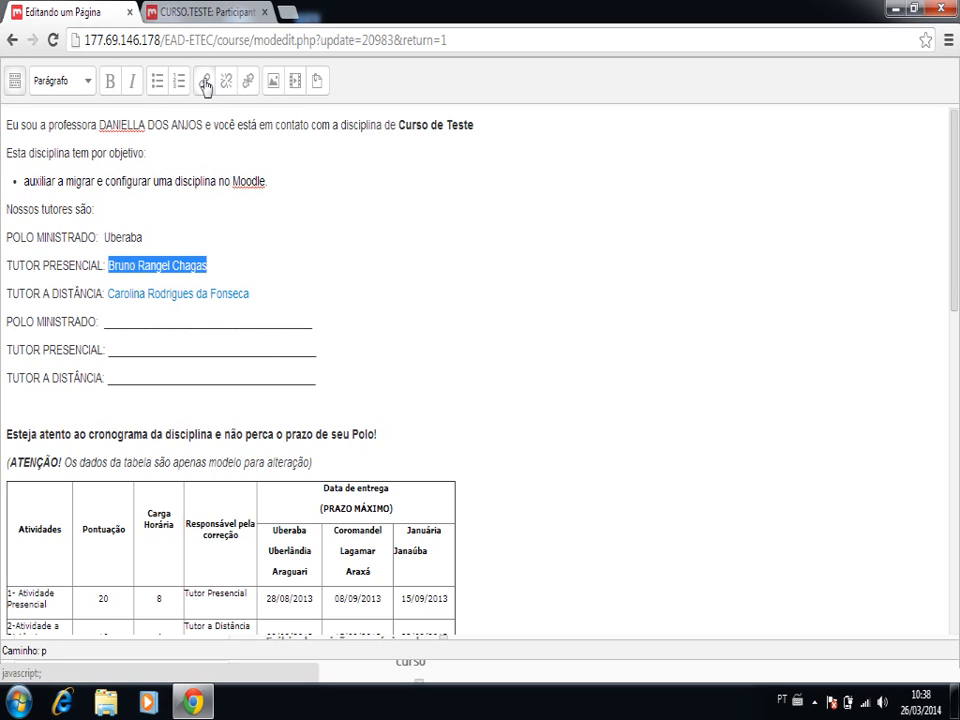
{"action": "left_click", "coordinate": [15, 80]}
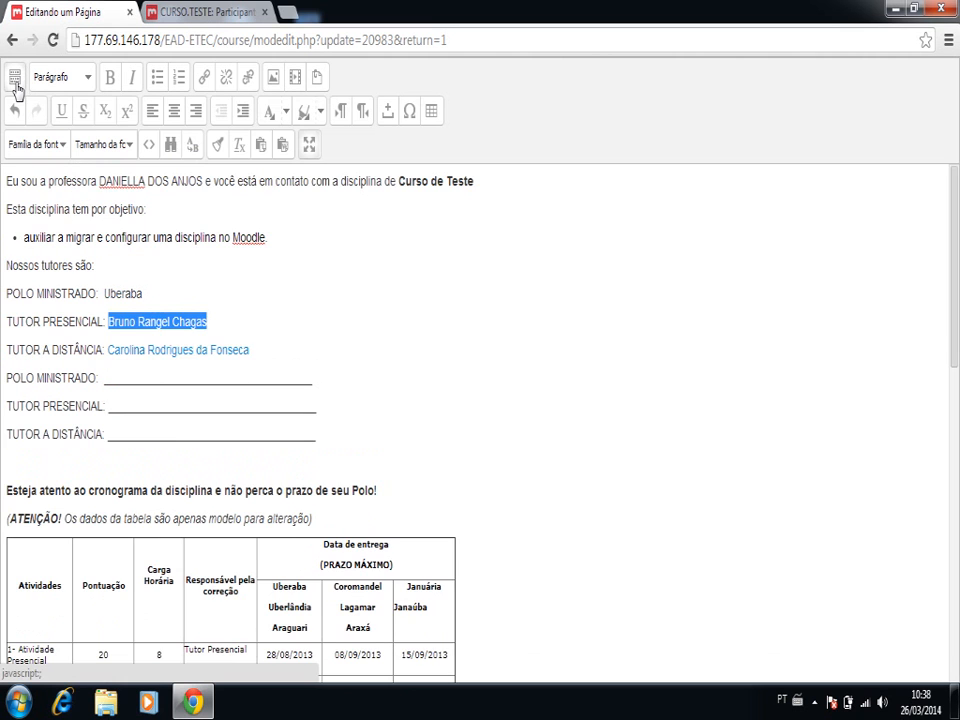
{"action": "left_click", "coordinate": [205, 80]}
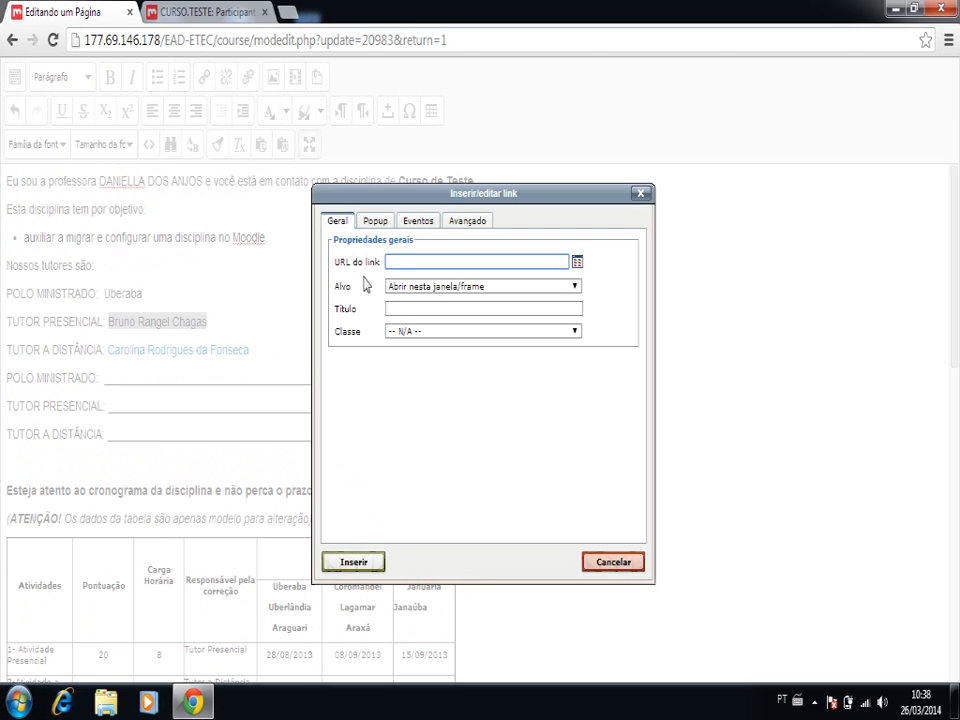
{"action": "left_click", "coordinate": [404, 309]}
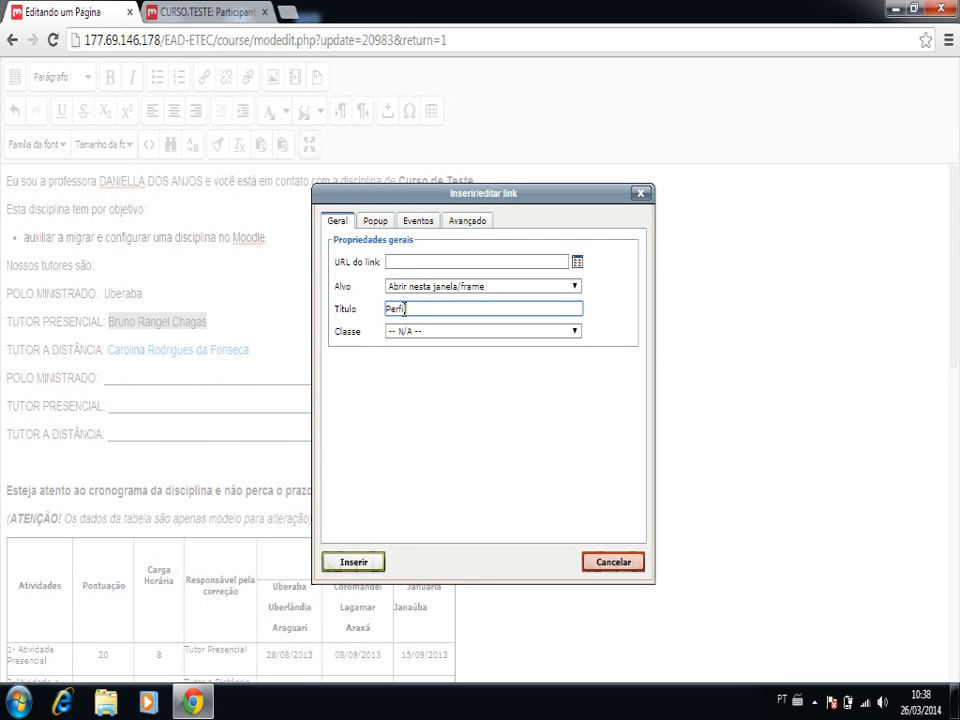
{"action": "type", "text": "Perfil"}
{"action": "left_click", "coordinate": [412, 262]}
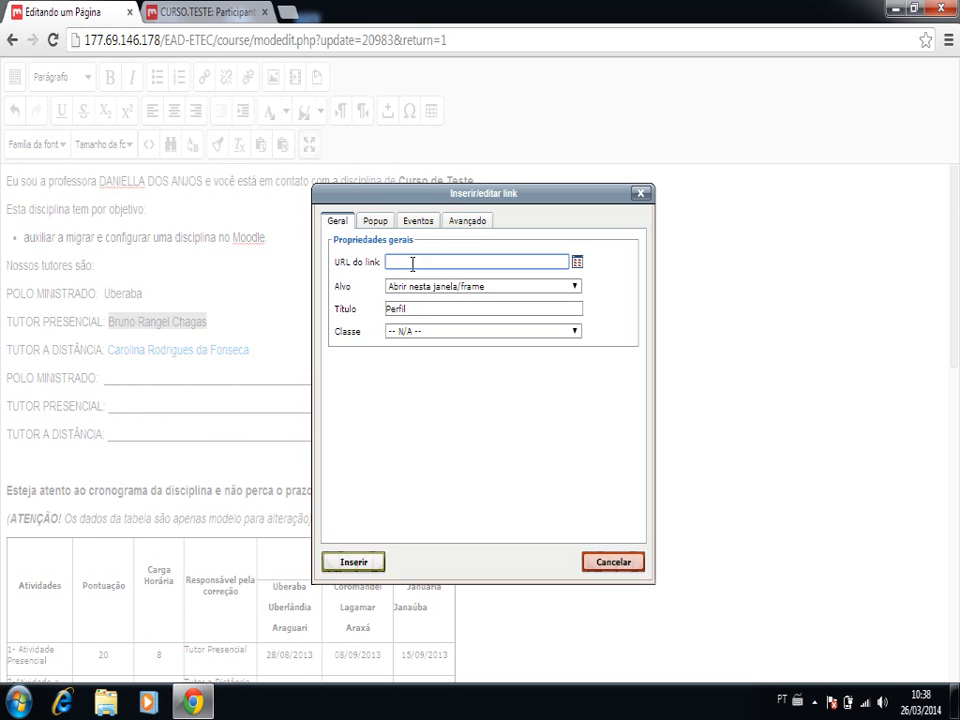
- View the in-person tutor's profile from the participants list and return to the list
{"action": "left_click", "coordinate": [222, 14]}
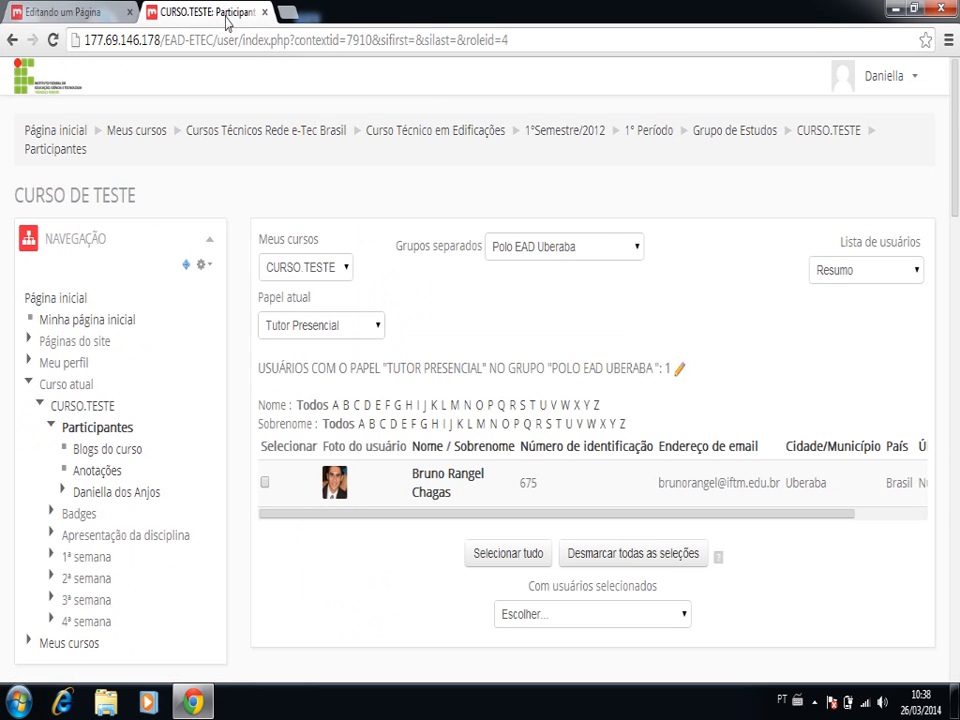
{"action": "left_click", "coordinate": [432, 485]}
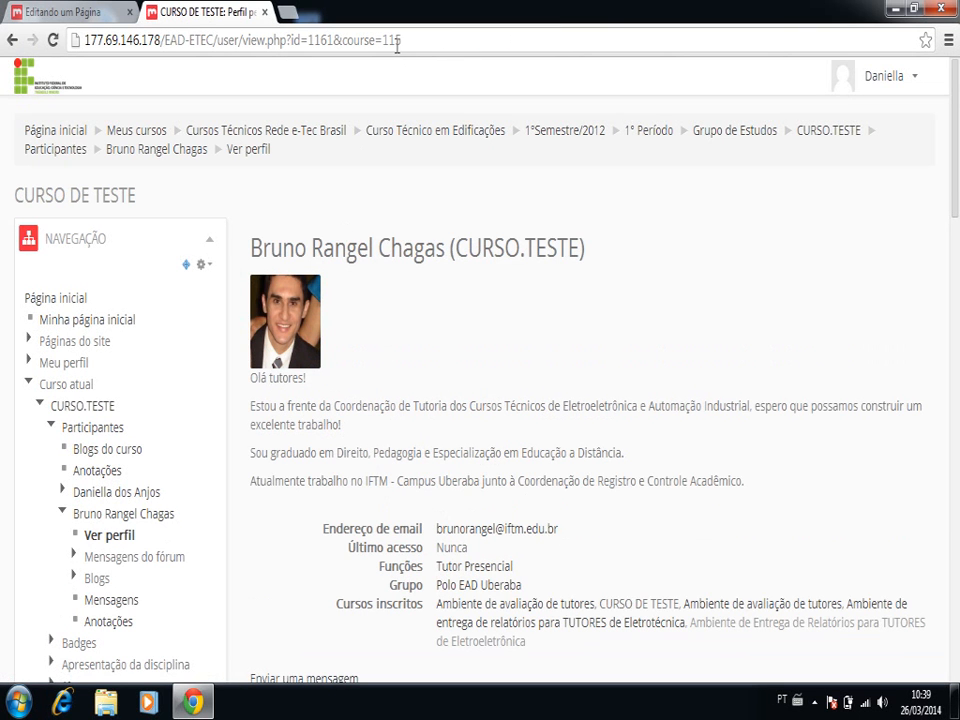
{"action": "left_click", "coordinate": [13, 41]}
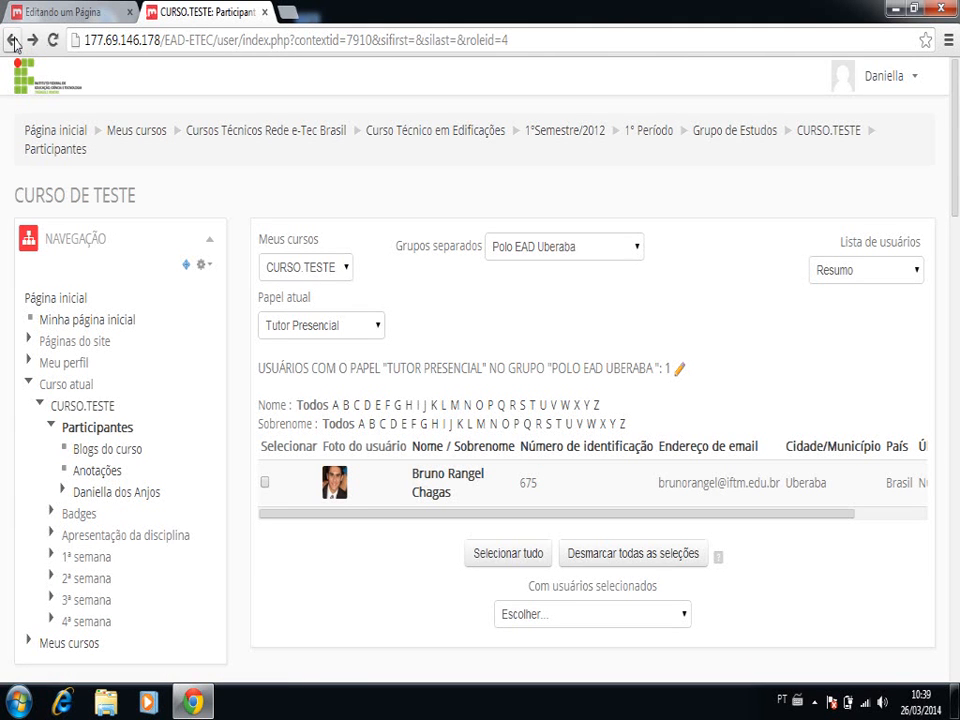
- Copy the in-person tutor's profile link address from the participants list and insert it as the URL of the link on the tutor's name
{"action": "right_click", "coordinate": [424, 487]}
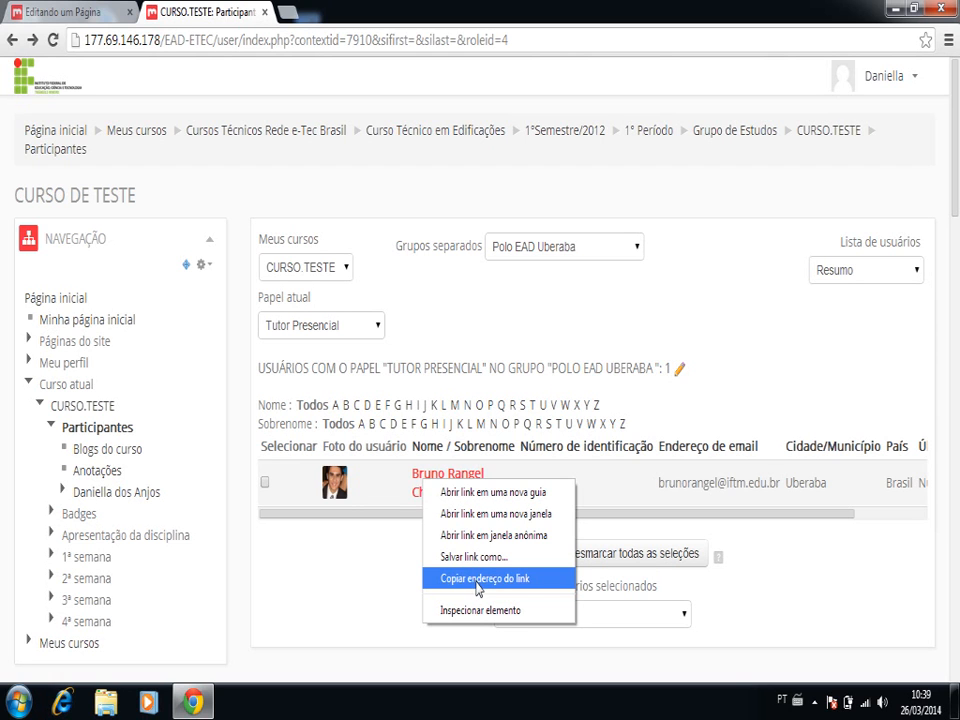
{"action": "left_click", "coordinate": [476, 580]}
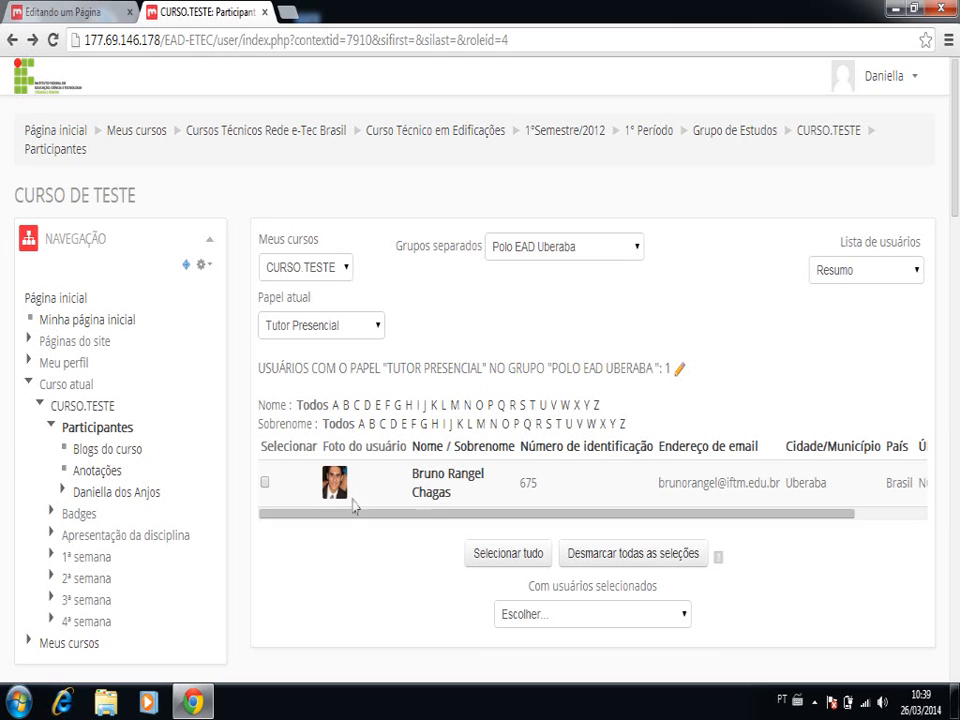
{"action": "left_click", "coordinate": [90, 14]}
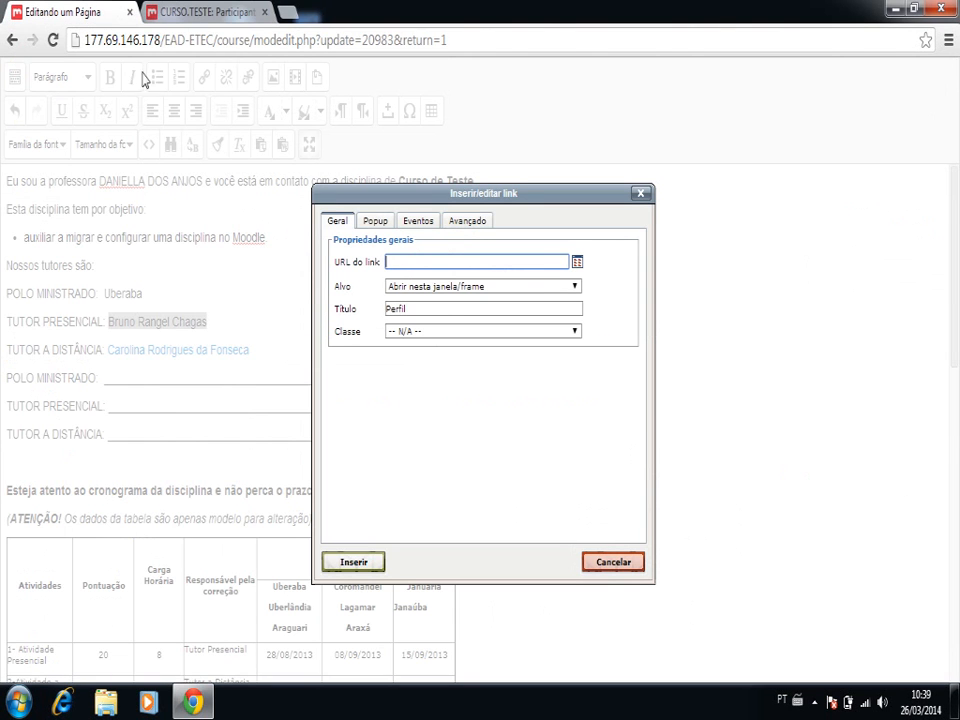
{"action": "key", "text": "ctrl+v"}
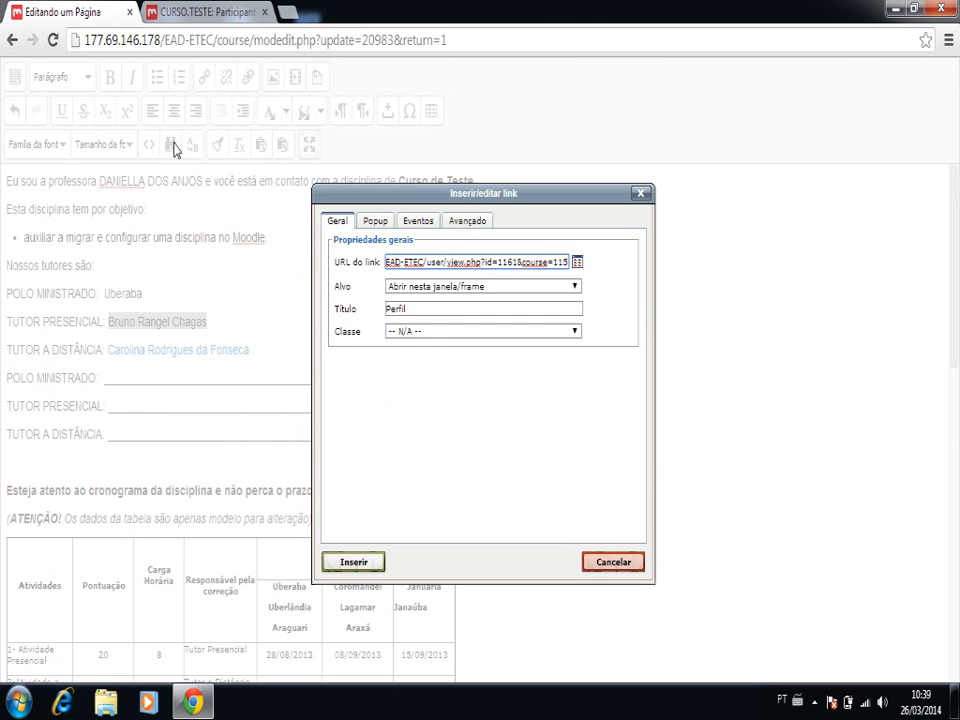
{"action": "left_click", "coordinate": [362, 564]}
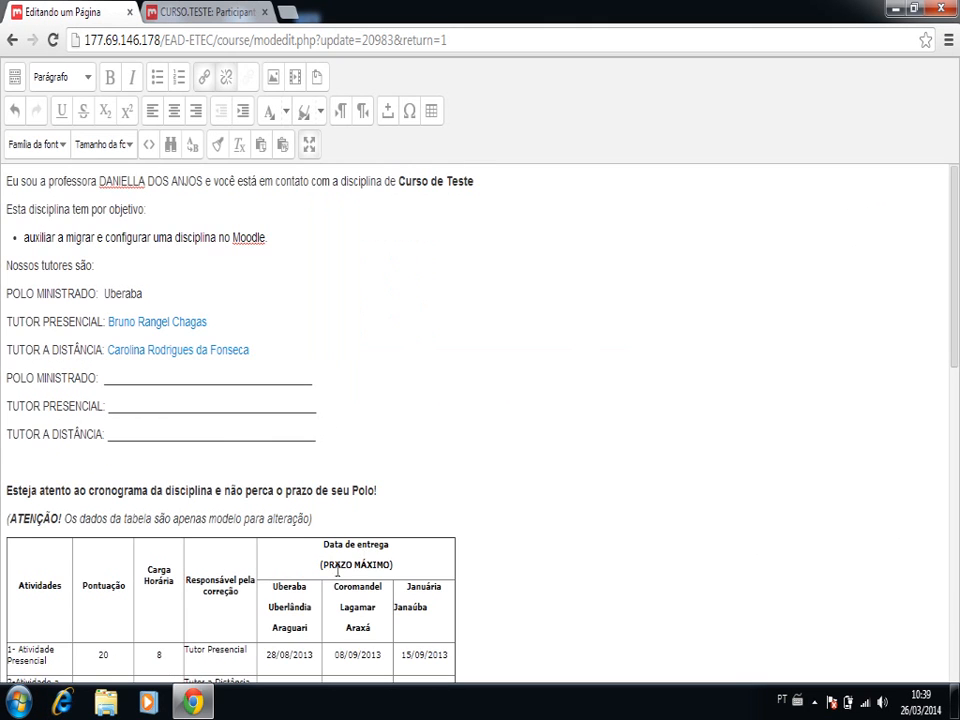
- Save and display the page, test the link on the in-person tutor's name, and return to the page
{"action": "left_click", "coordinate": [310, 148]}
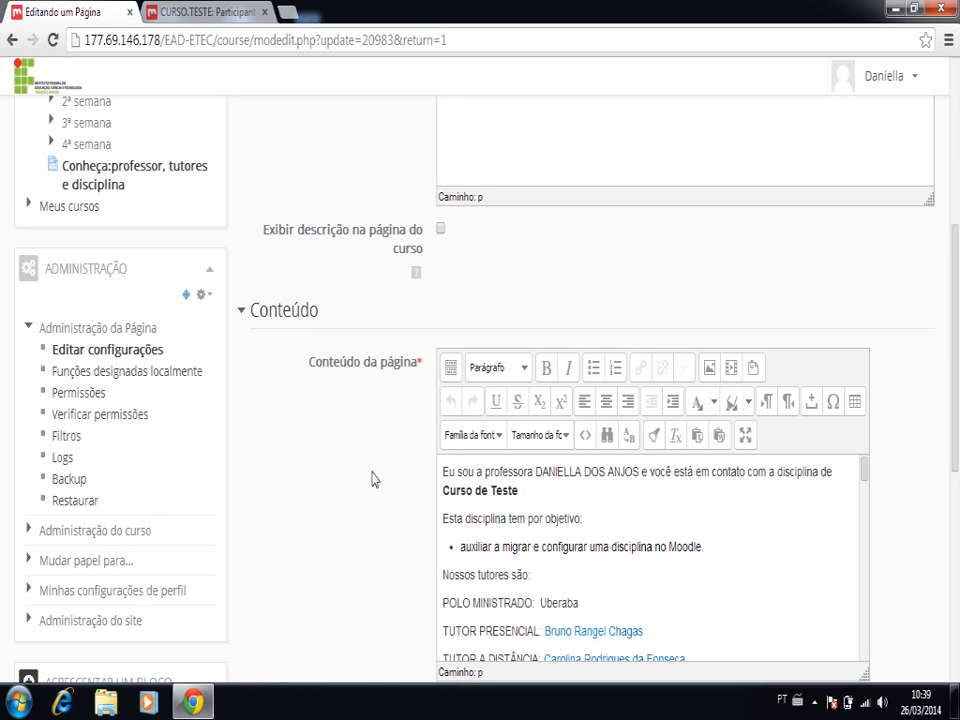
{"action": "scroll", "coordinate": [372, 479], "scroll_direction": "down", "scroll_amount": 5}
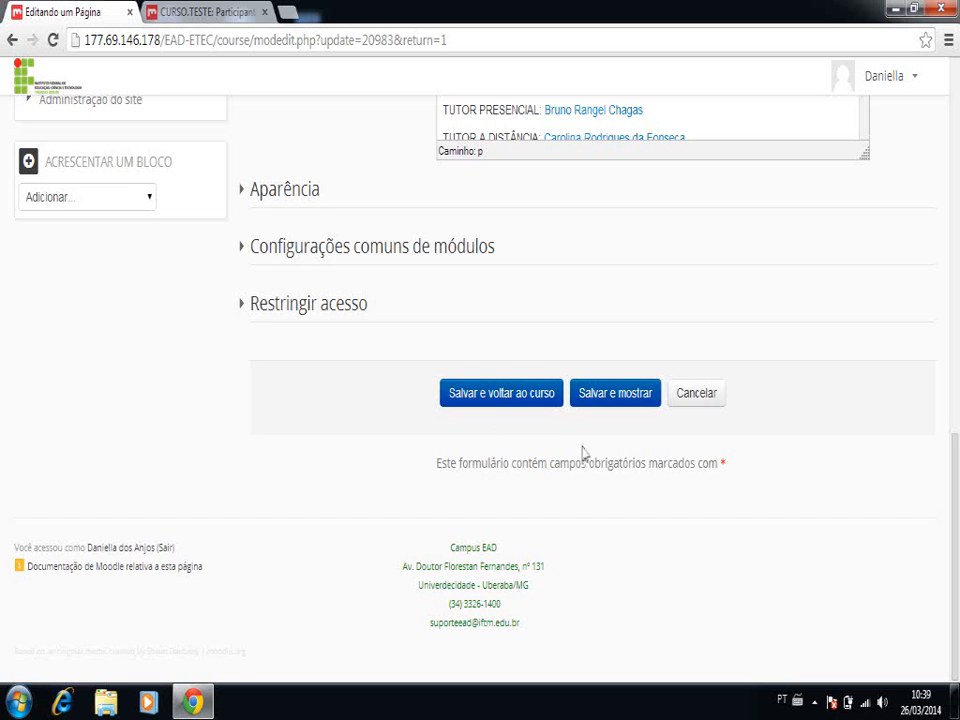
{"action": "left_click", "coordinate": [615, 400]}
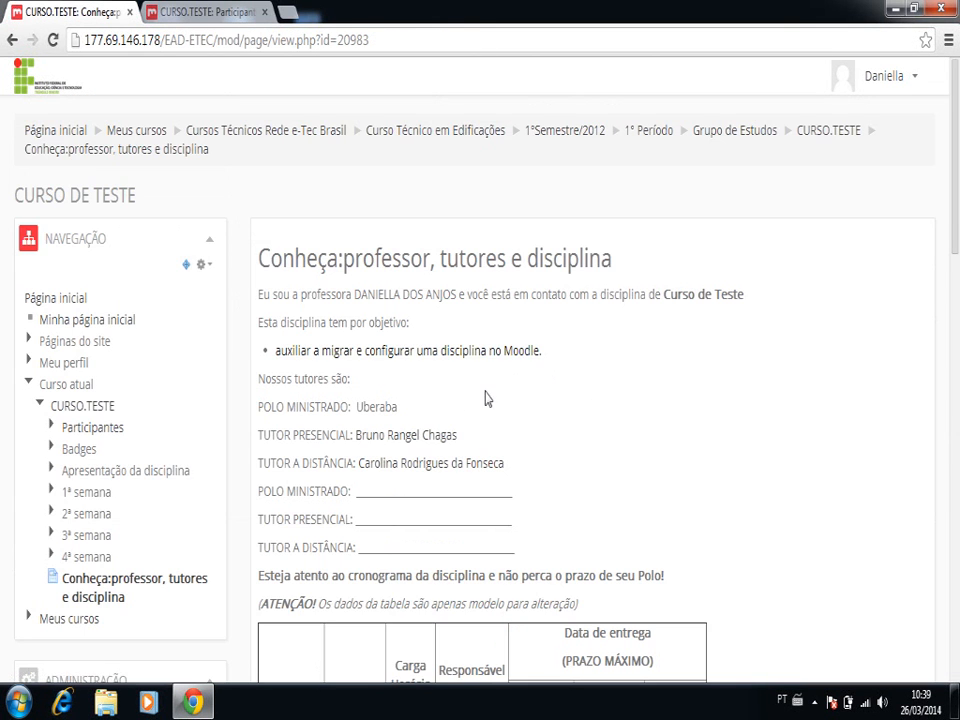
{"action": "left_click", "coordinate": [424, 438]}
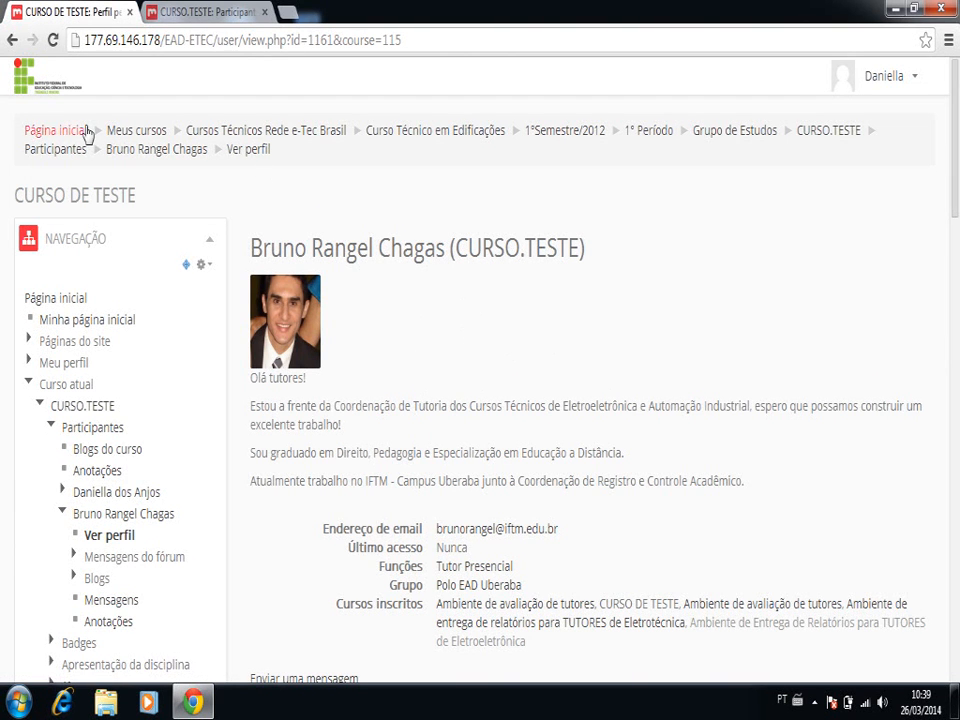
{"action": "left_click", "coordinate": [12, 42]}
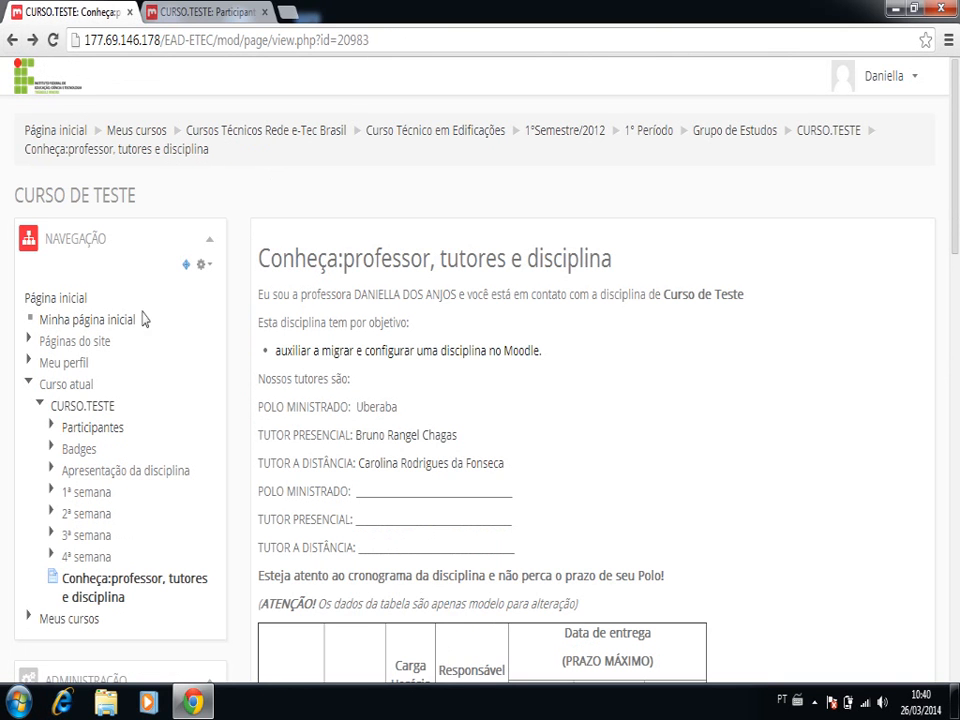
- Reopen the page's settings for editing and expand the page content editor to full screen
{"action": "scroll", "coordinate": [102, 425], "scroll_direction": "down", "scroll_amount": 1}
{"action": "scroll", "coordinate": [102, 425], "scroll_direction": "down", "scroll_amount": 4}
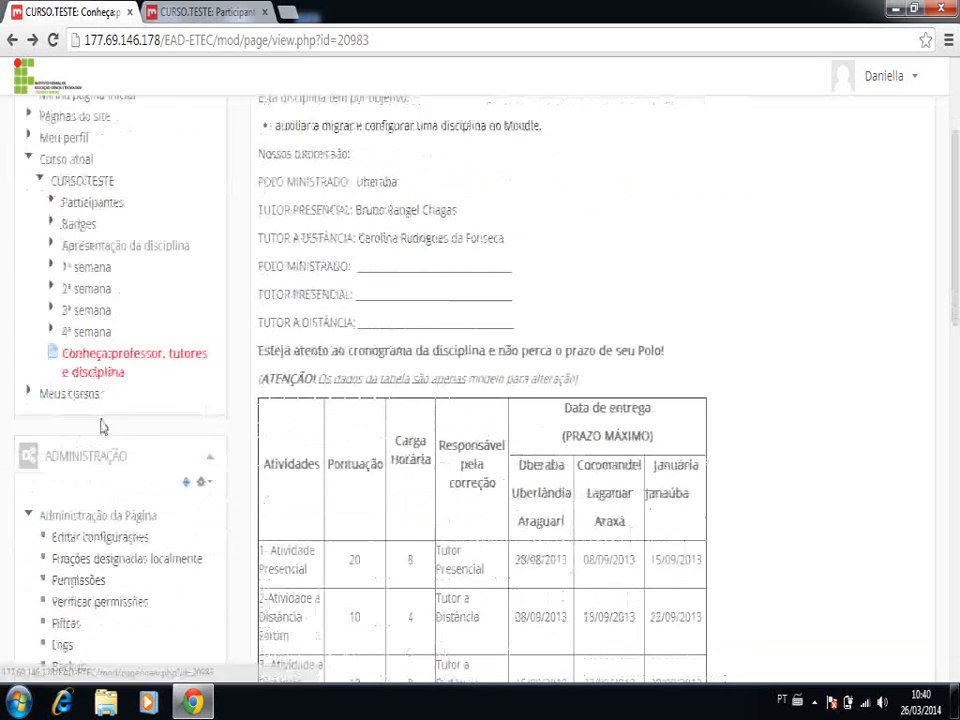
{"action": "left_click", "coordinate": [100, 466]}
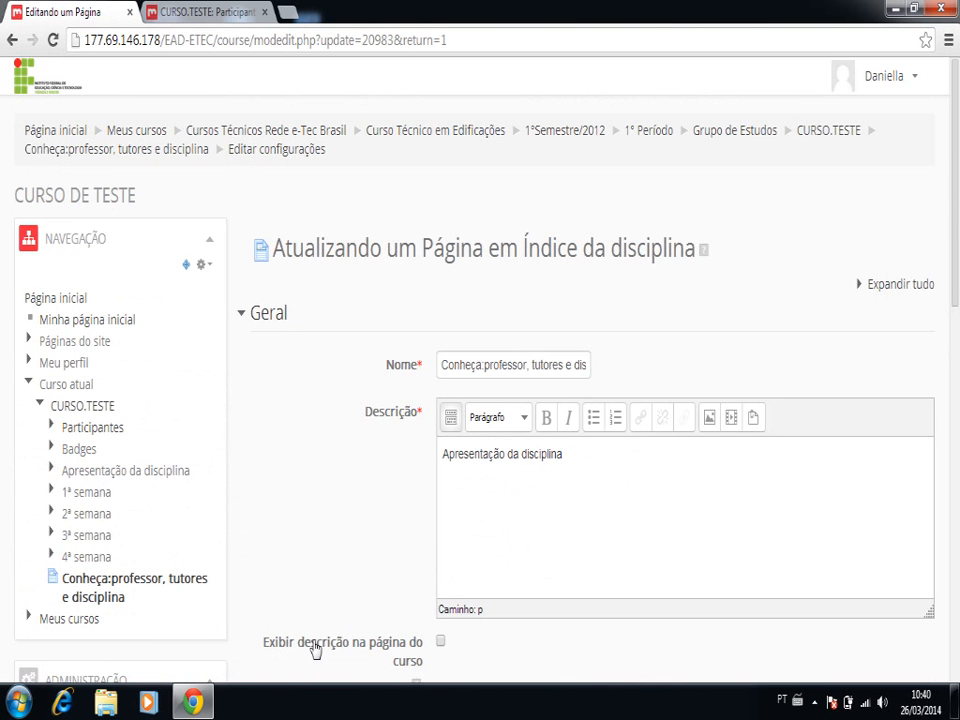
{"action": "scroll", "coordinate": [502, 562], "scroll_direction": "down", "scroll_amount": 5}
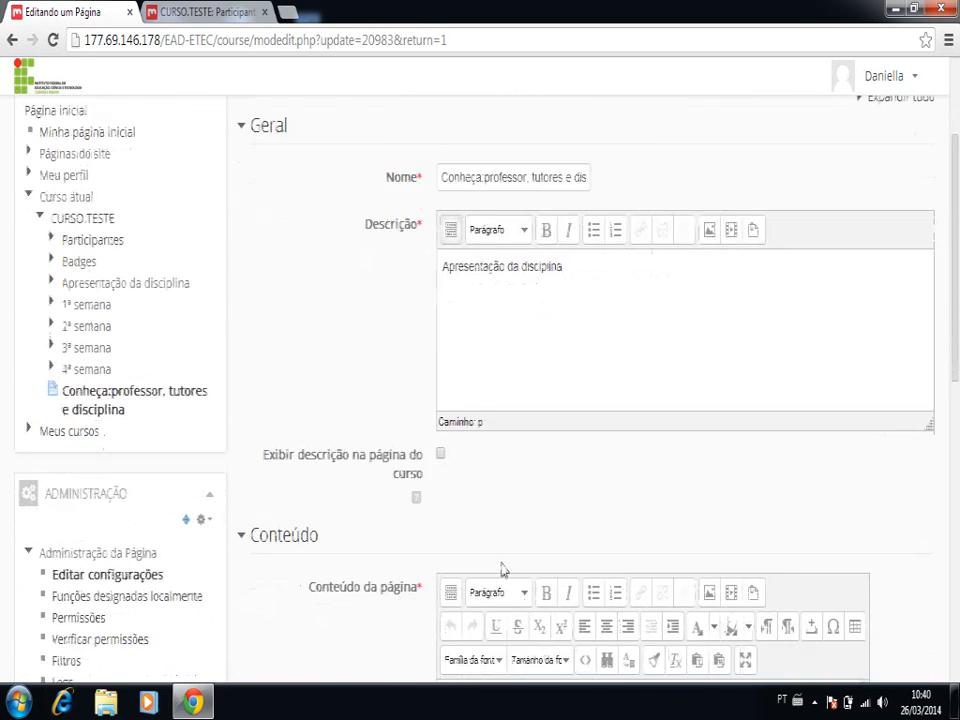
{"action": "scroll", "coordinate": [502, 562], "scroll_direction": "down", "scroll_amount": 3}
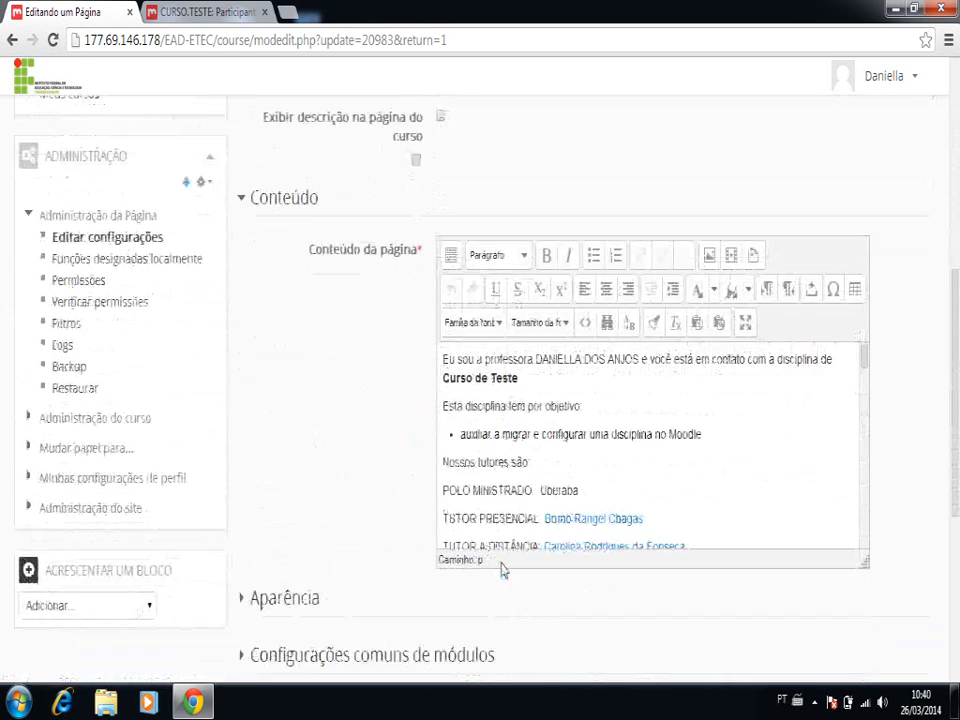
{"action": "left_click", "coordinate": [745, 322]}
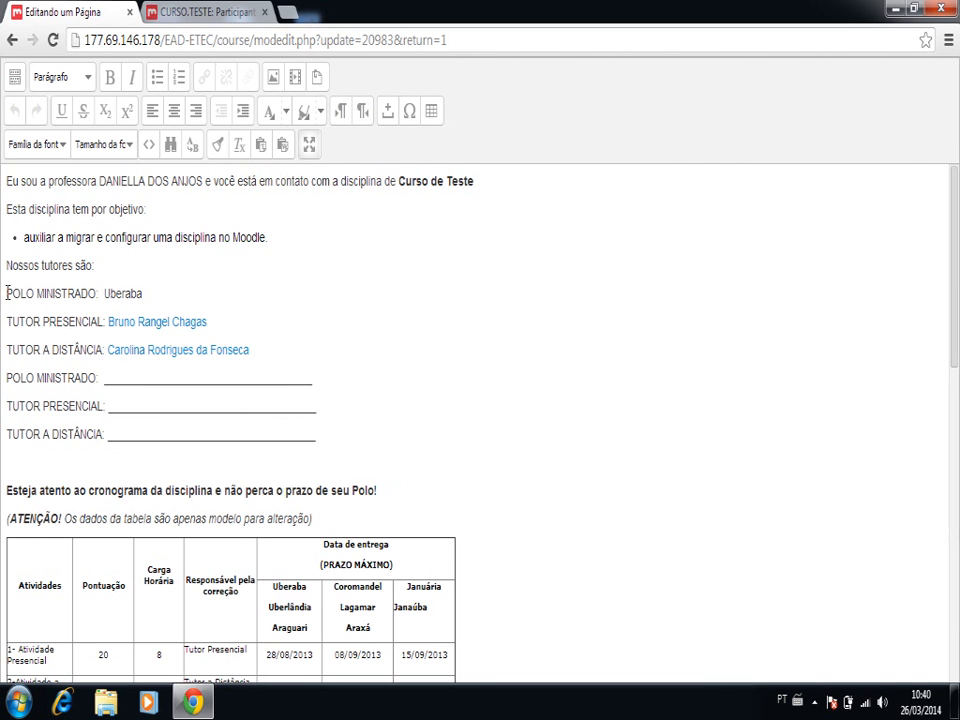
- Copy the blank POLO MINISTRADO, TUTOR PRESENCIAL and TUTOR A DISTÂNCIA lines and paste them twice below the existing block
{"action": "left_click", "coordinate": [8, 378]}
{"action": "key", "text": "shift+Down"}
{"action": "key", "text": "shift+Down"}
{"action": "key", "text": "shift+Down"}
{"action": "key", "text": "shift+Down"}
{"action": "key", "text": "ctrl+c"}
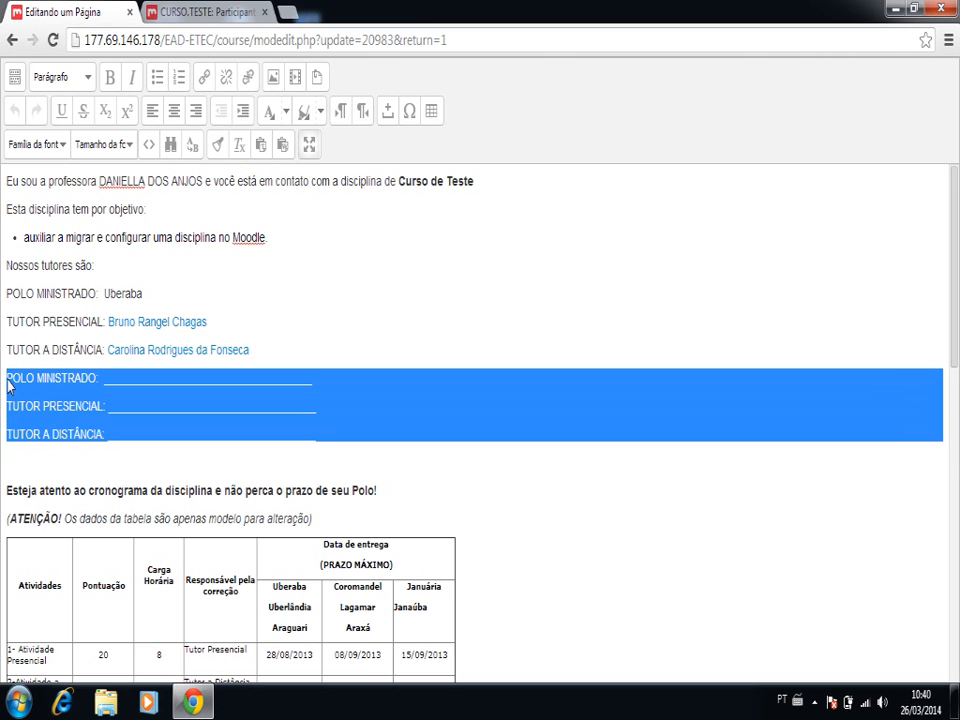
{"action": "key", "text": "shift+Up"}
{"action": "left_click", "coordinate": [60, 459]}
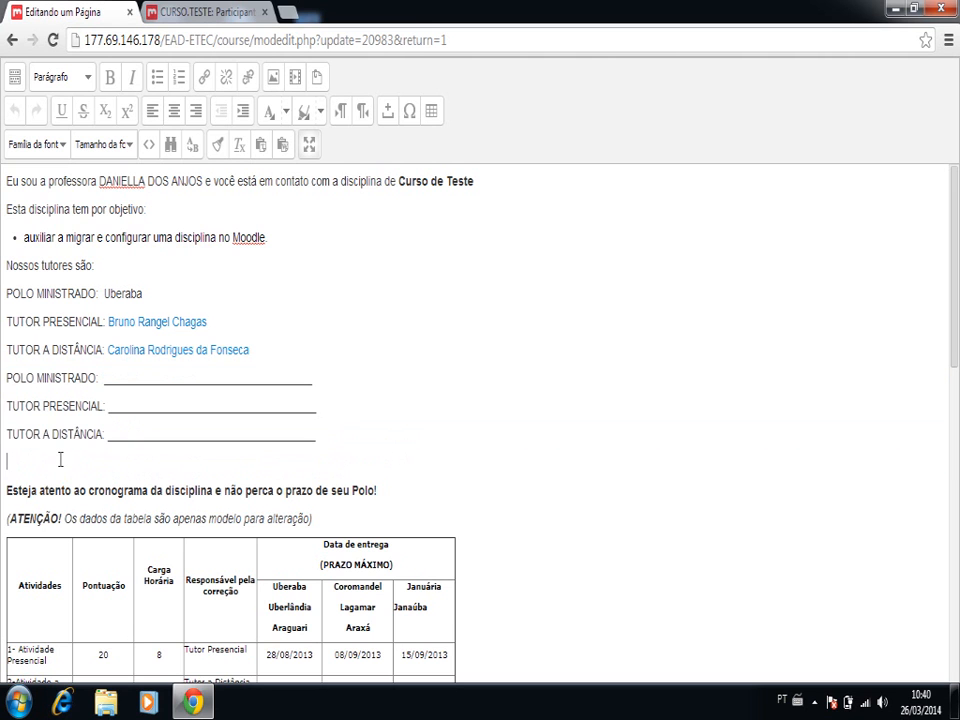
{"action": "key", "text": "ctrl+v"}
{"action": "key", "text": "ctrl+v"}
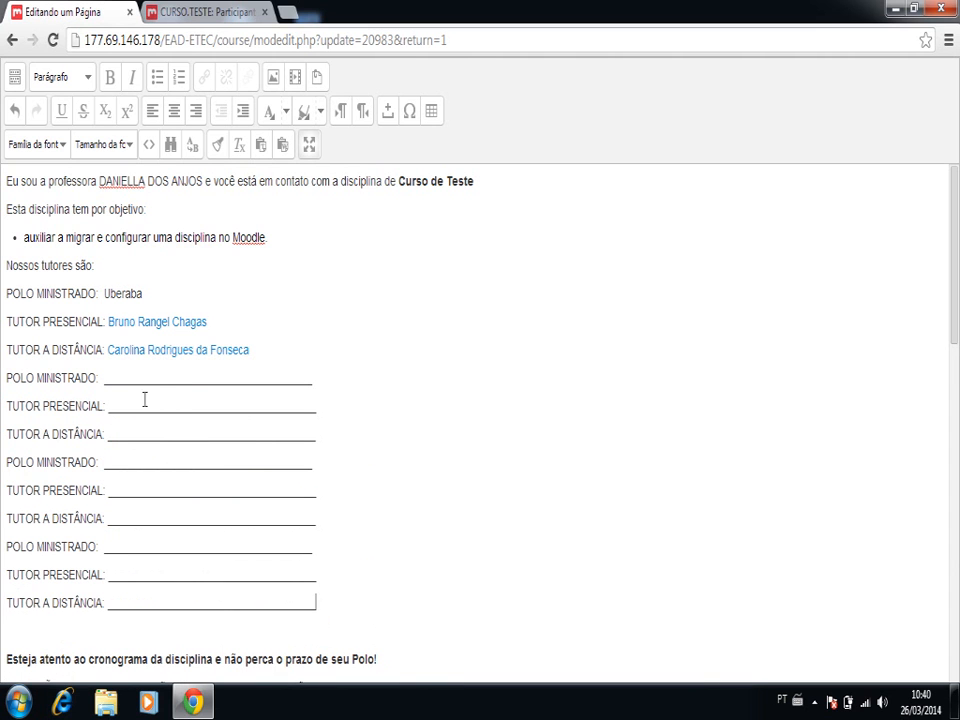
- Examine the activity schedule table and the activity descriptions under Entenda melhor as atividades propostas
{"action": "scroll", "coordinate": [157, 432], "scroll_direction": "down", "scroll_amount": 3}
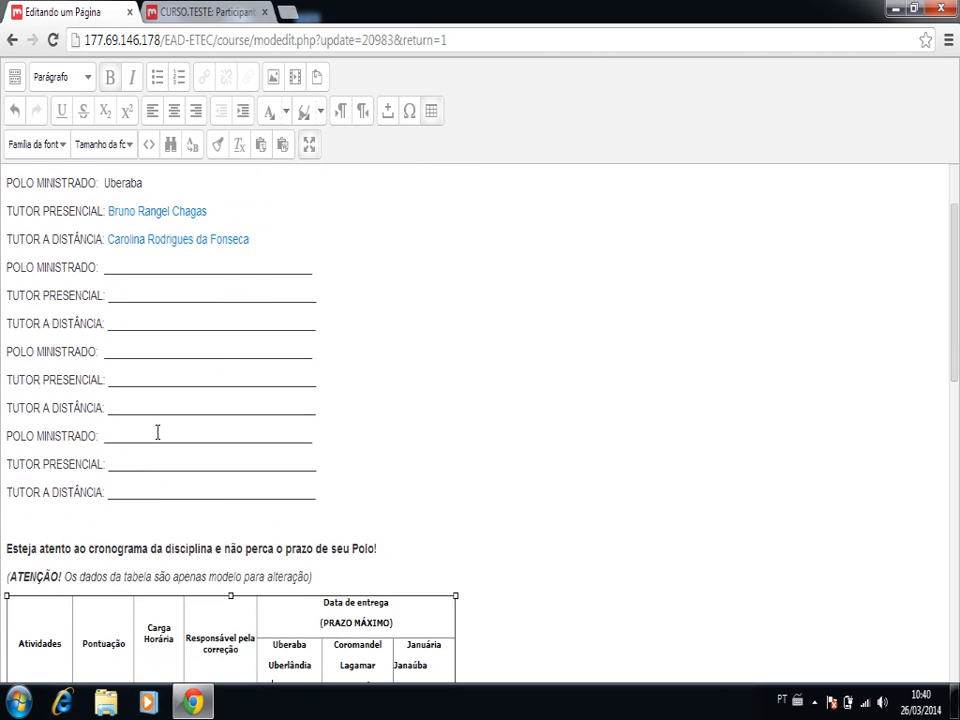
{"action": "scroll", "coordinate": [157, 432], "scroll_direction": "down", "scroll_amount": 4}
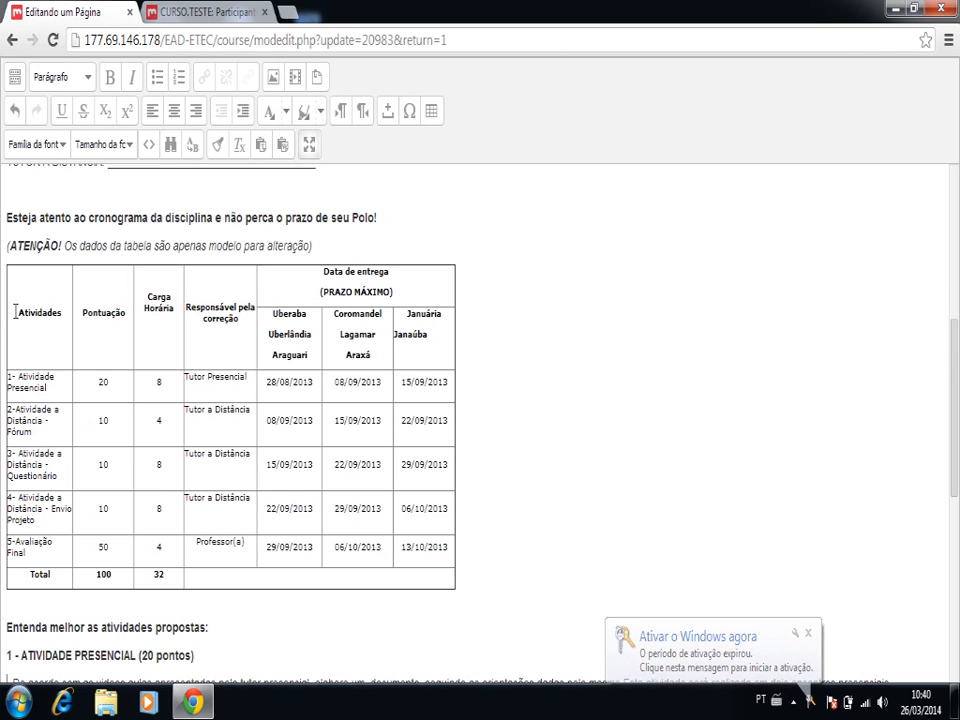
{"action": "left_click_drag", "start_coordinate": [15, 313], "coordinate": [64, 315]}
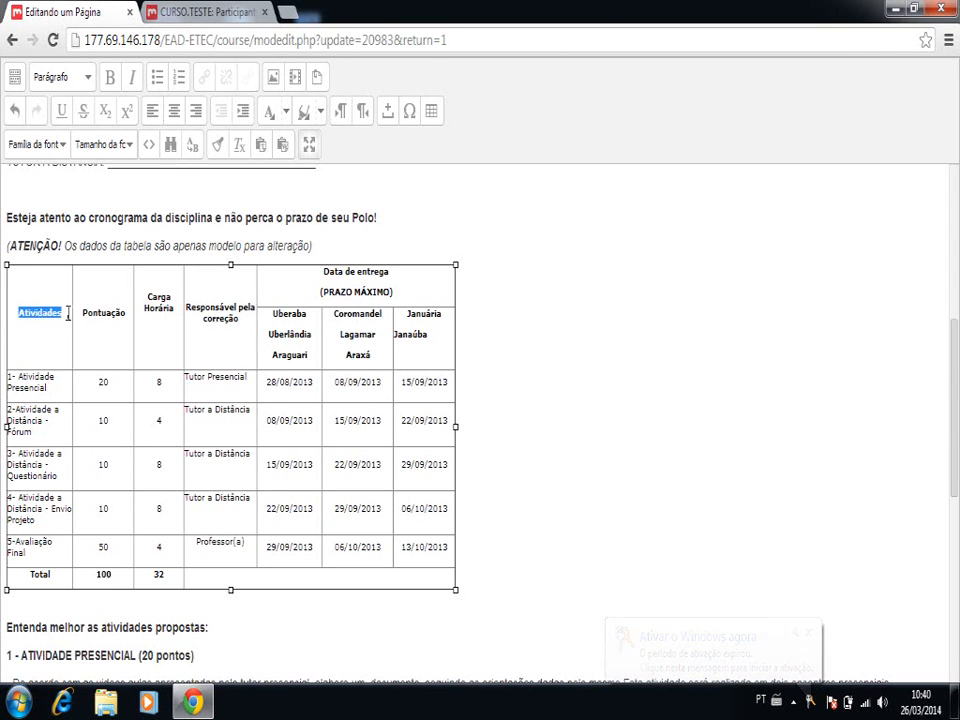
{"action": "left_click", "coordinate": [54, 392]}
{"action": "left_click", "coordinate": [54, 439]}
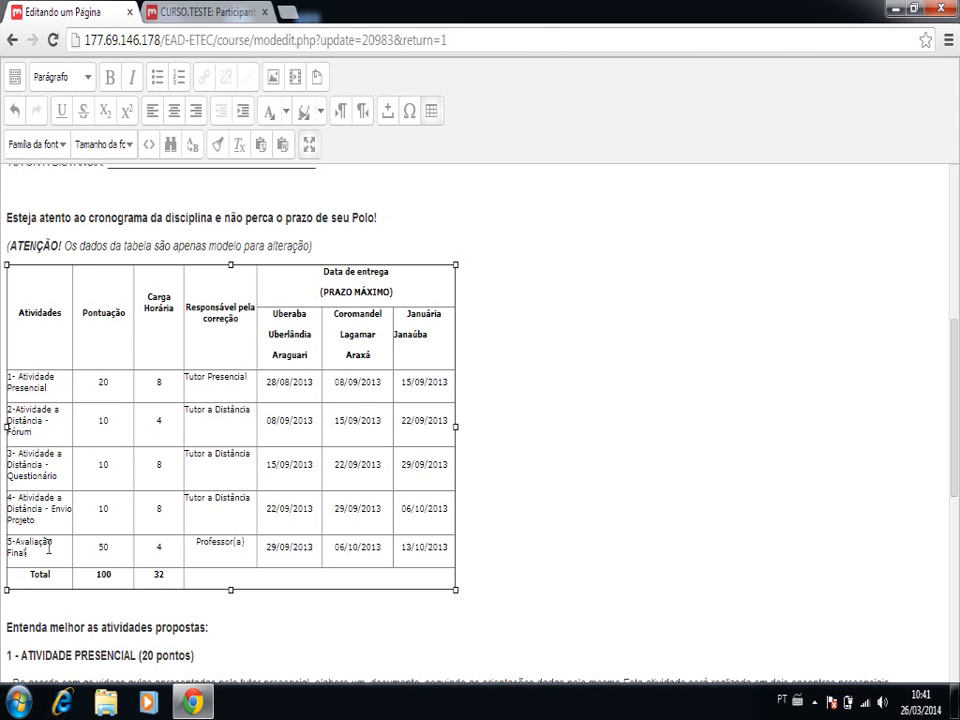
{"action": "scroll", "coordinate": [48, 548], "scroll_direction": "down", "scroll_amount": 1}
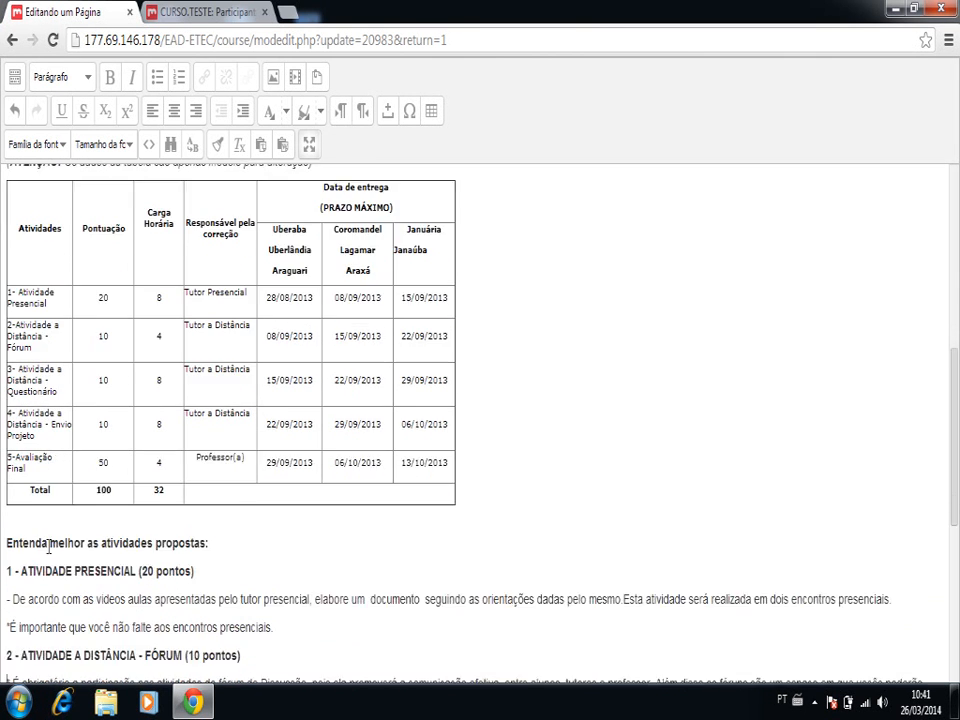
{"action": "scroll", "coordinate": [48, 545], "scroll_direction": "down", "scroll_amount": 3}
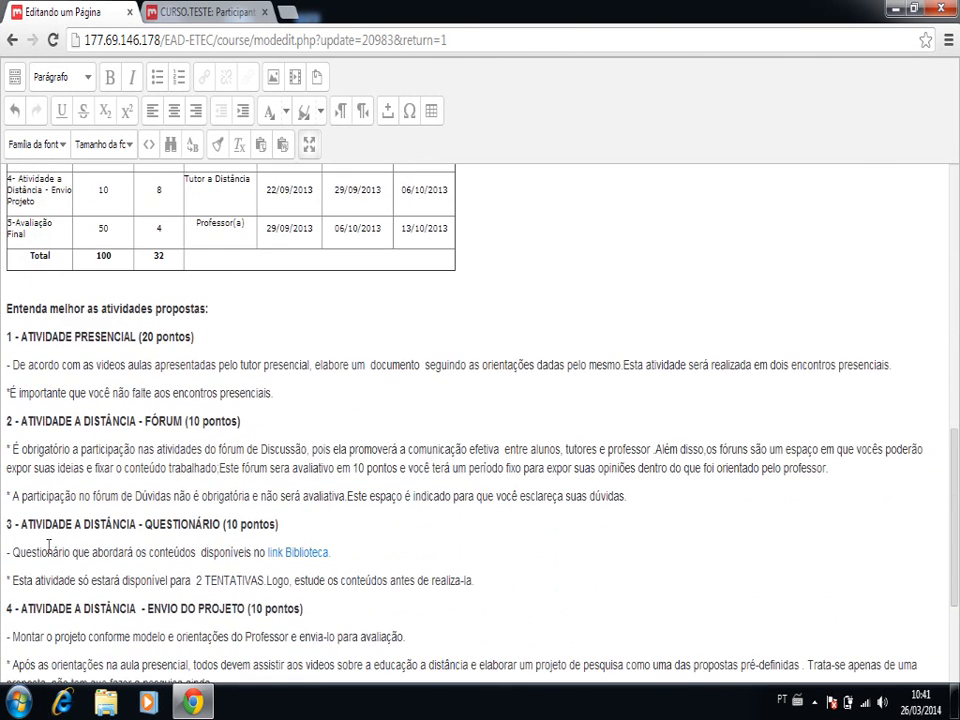
{"action": "scroll", "coordinate": [48, 545], "scroll_direction": "down", "scroll_amount": 1}
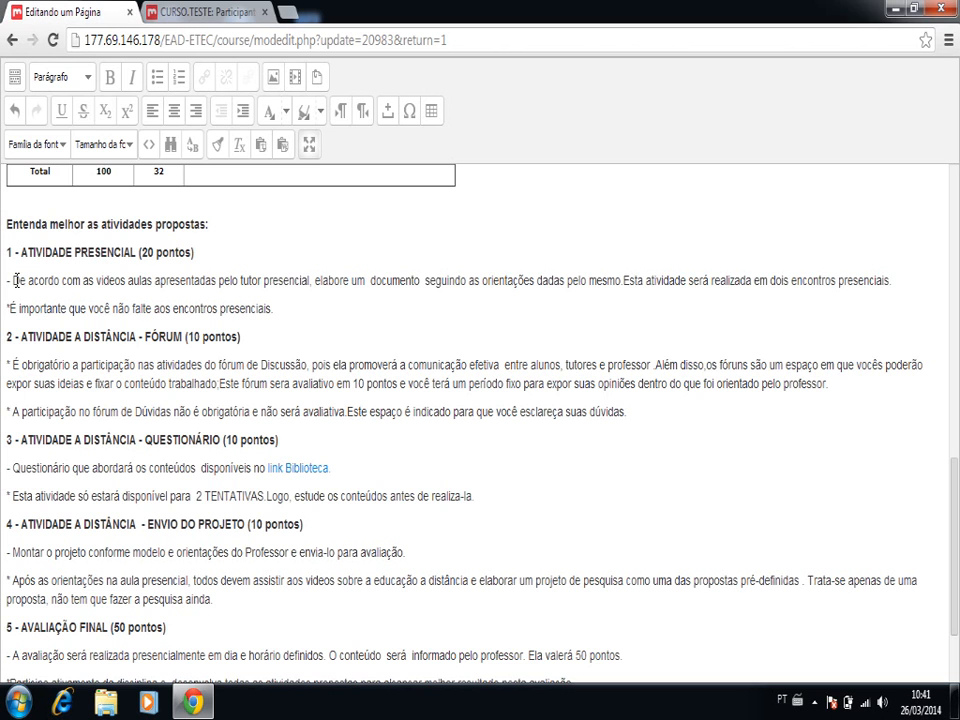
{"action": "left_click_drag", "start_coordinate": [14, 280], "coordinate": [12, 337]}
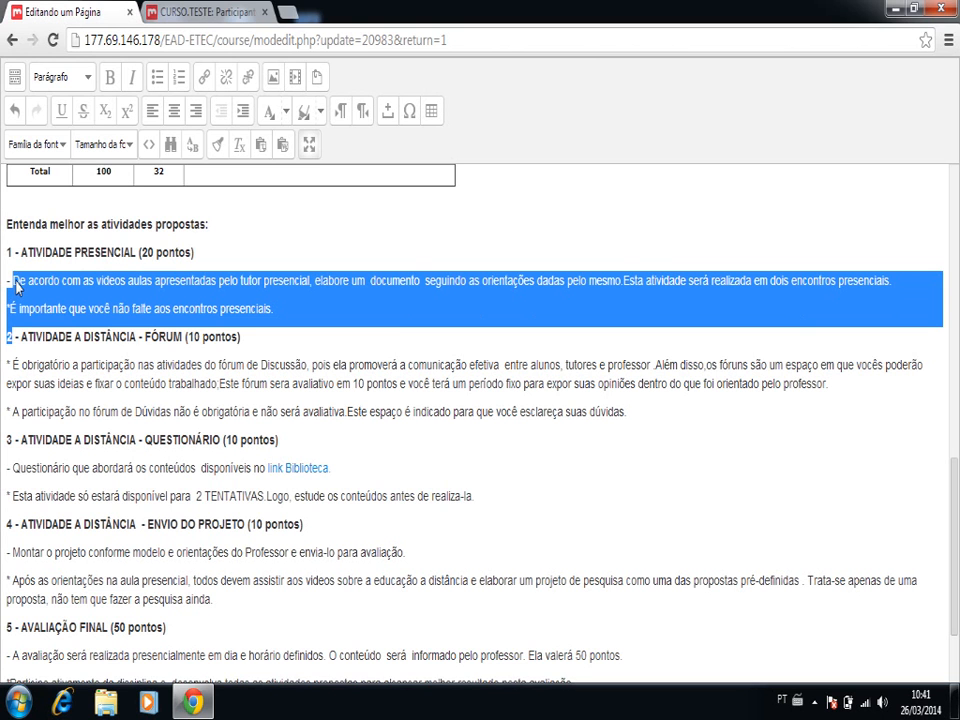
{"action": "left_click", "coordinate": [59, 272]}
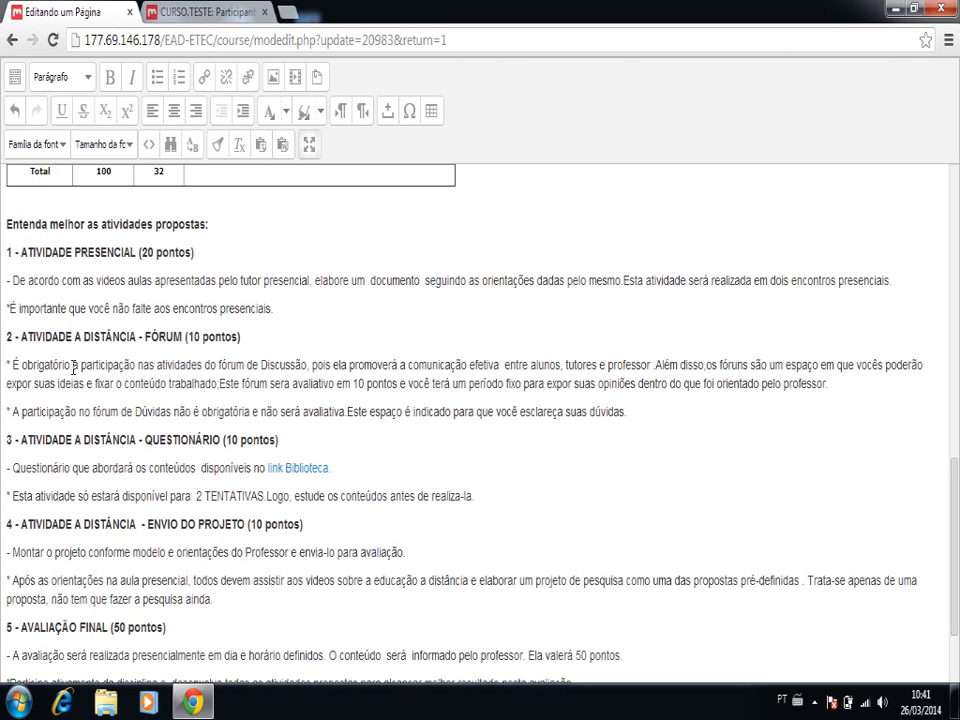
- Insert a table row after activity 4, enter 5 - Atividade Presencial as its activity, and renumber Avaliação Final as 6
{"action": "scroll", "coordinate": [73, 366], "scroll_direction": "up", "scroll_amount": 1}
{"action": "scroll", "coordinate": [73, 366], "scroll_direction": "up", "scroll_amount": 3}
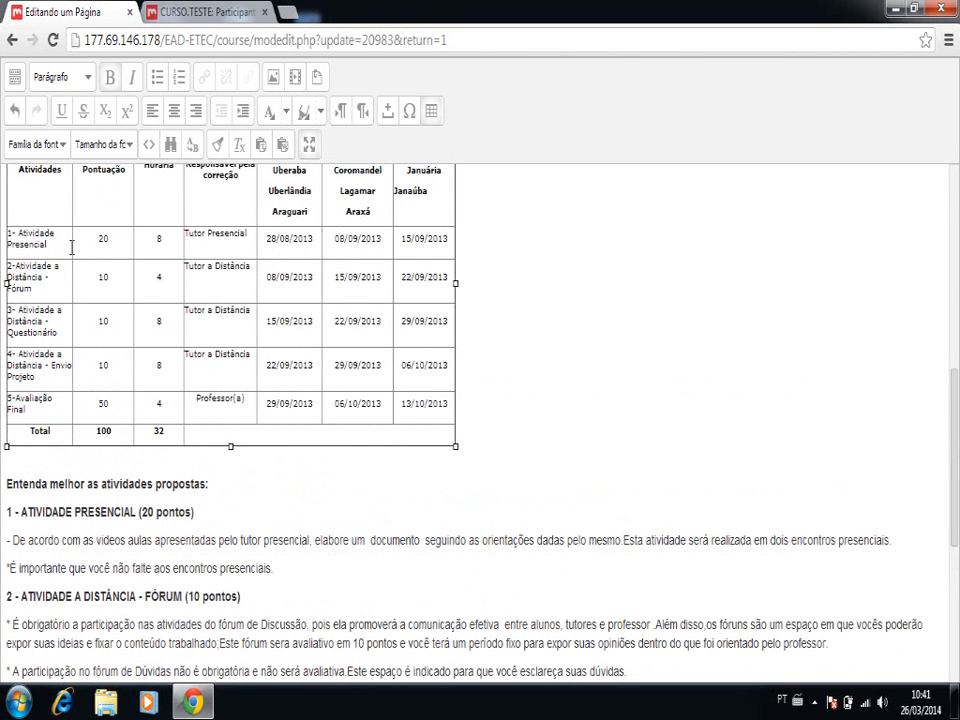
{"action": "right_click", "coordinate": [54, 383]}
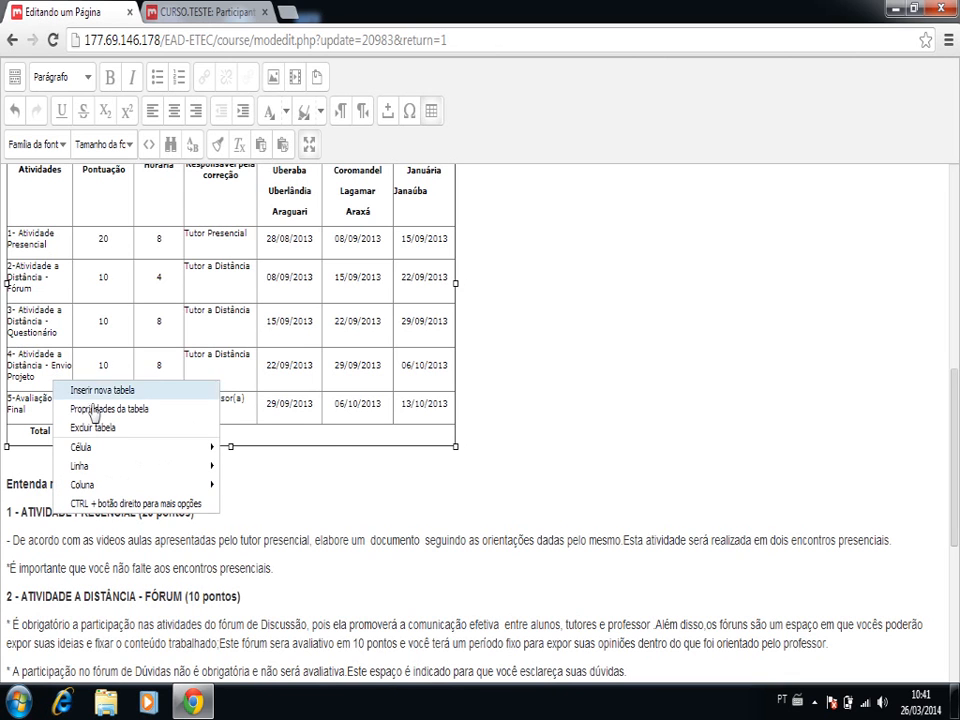
{"action": "mouse_move", "coordinate": [150, 470]}
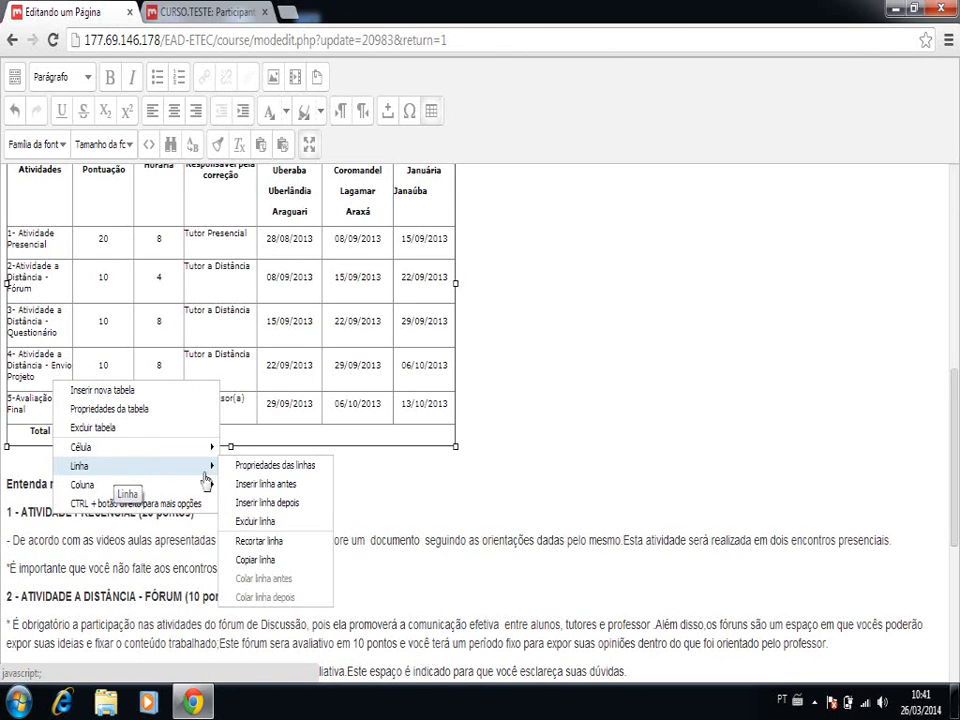
{"action": "left_click", "coordinate": [247, 503]}
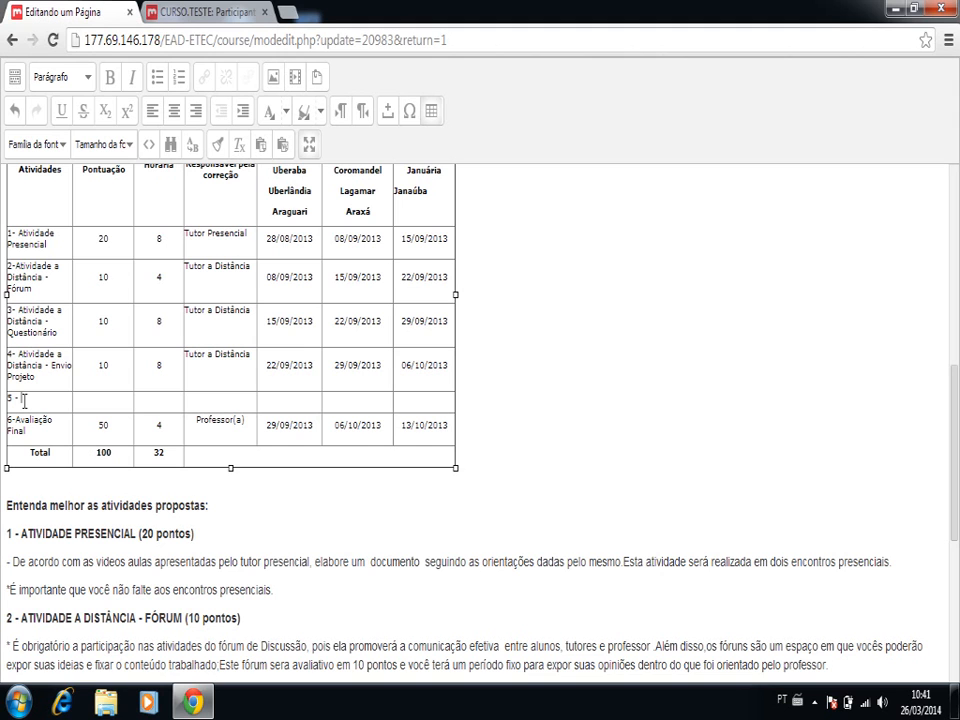
{"action": "type", "text": "ade Presencial"}
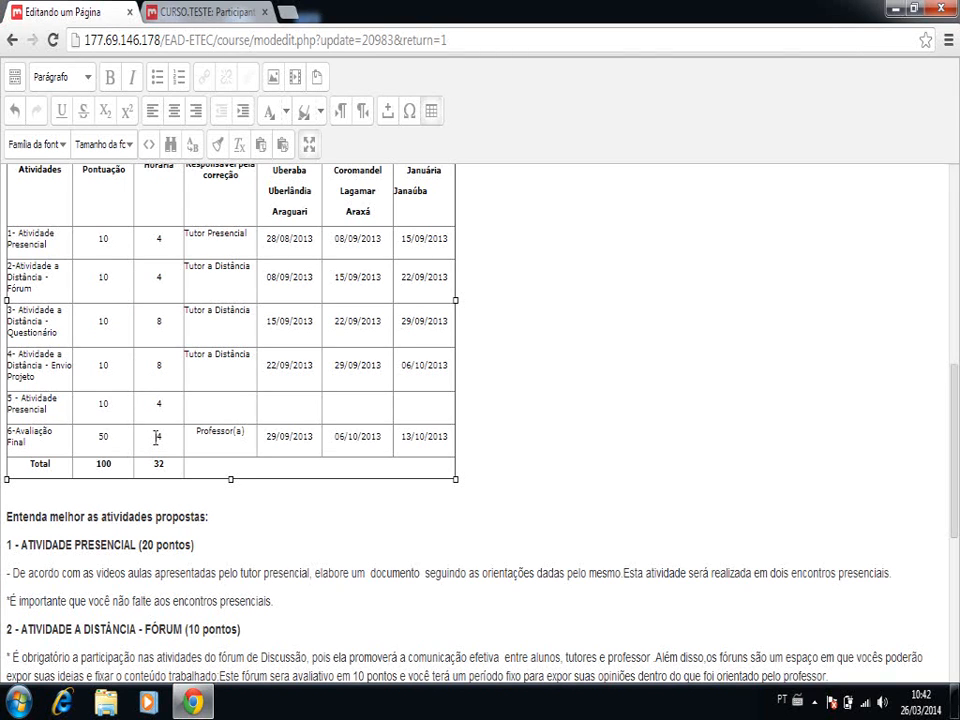
- Check the Carga Horária values of the activities in the schedule table
{"action": "double_click", "coordinate": [157, 436]}
{"action": "left_click", "coordinate": [157, 239]}
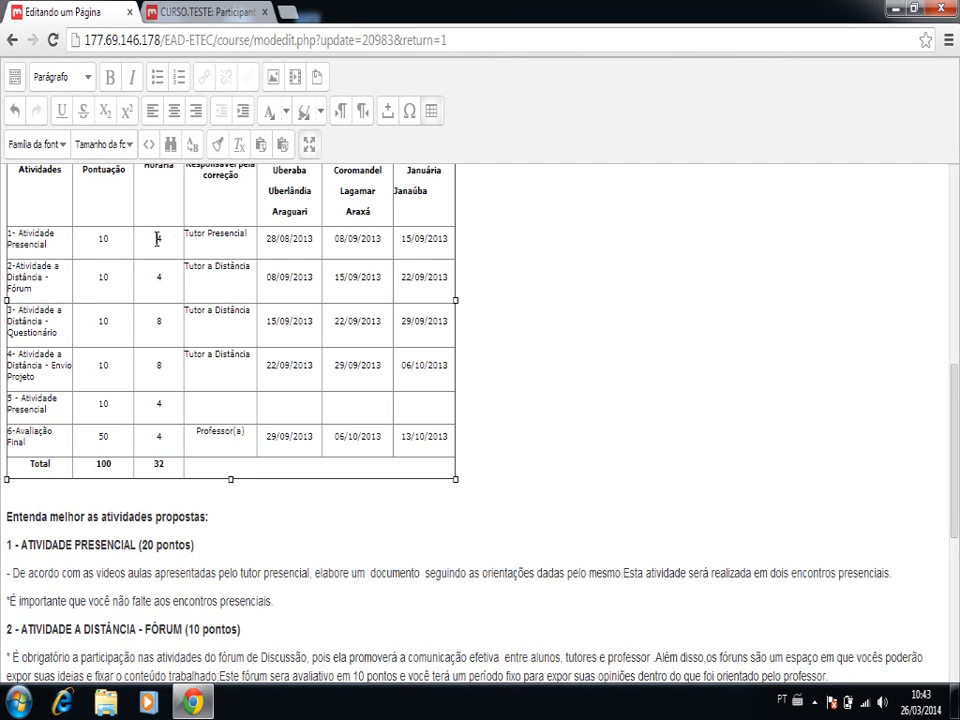
{"action": "left_click", "coordinate": [157, 321]}
{"action": "key", "text": "Up"}
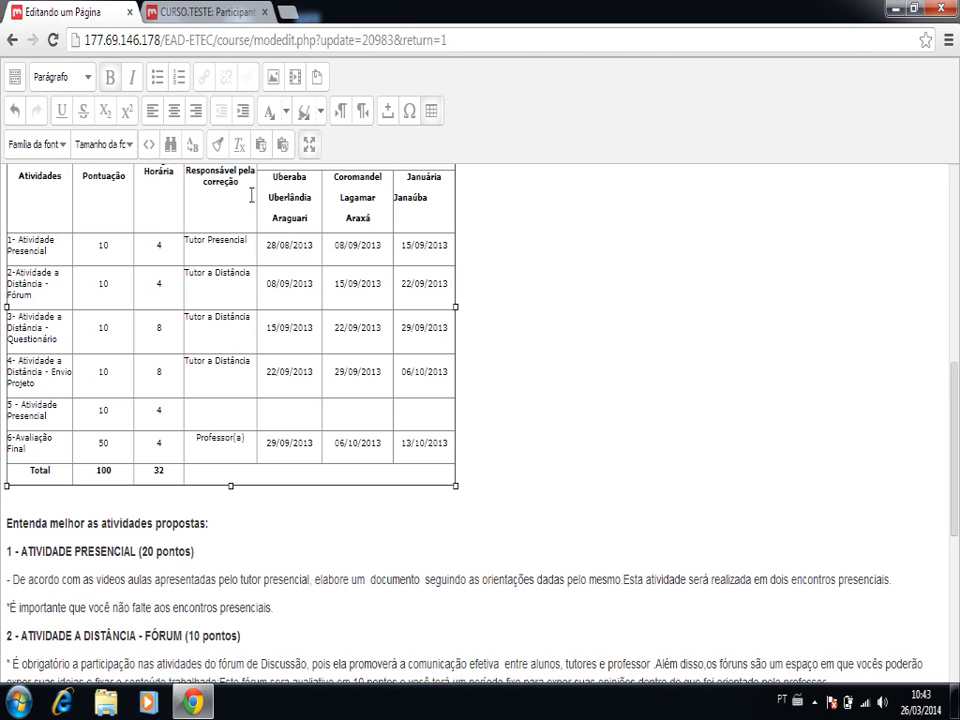
- Copy Tutor Presencial from activity 1 into the empty Responsável pela correção cell of the 5 - Atividade Presencial row
{"action": "triple_click", "coordinate": [185, 242]}
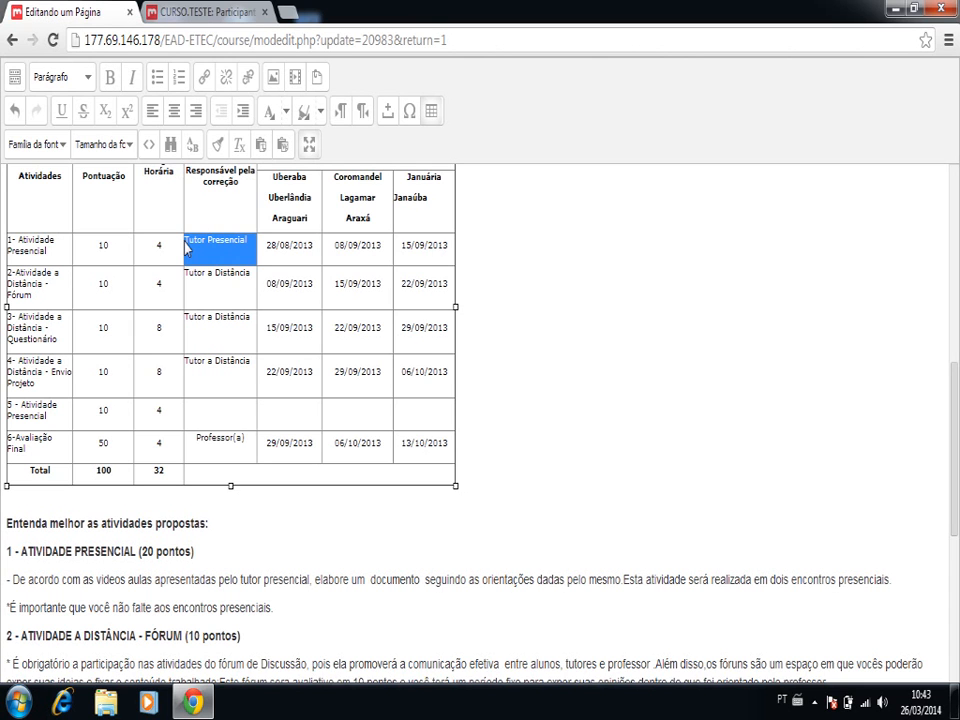
{"action": "key", "text": "shift+Left"}
{"action": "key", "text": "ctrl+c"}
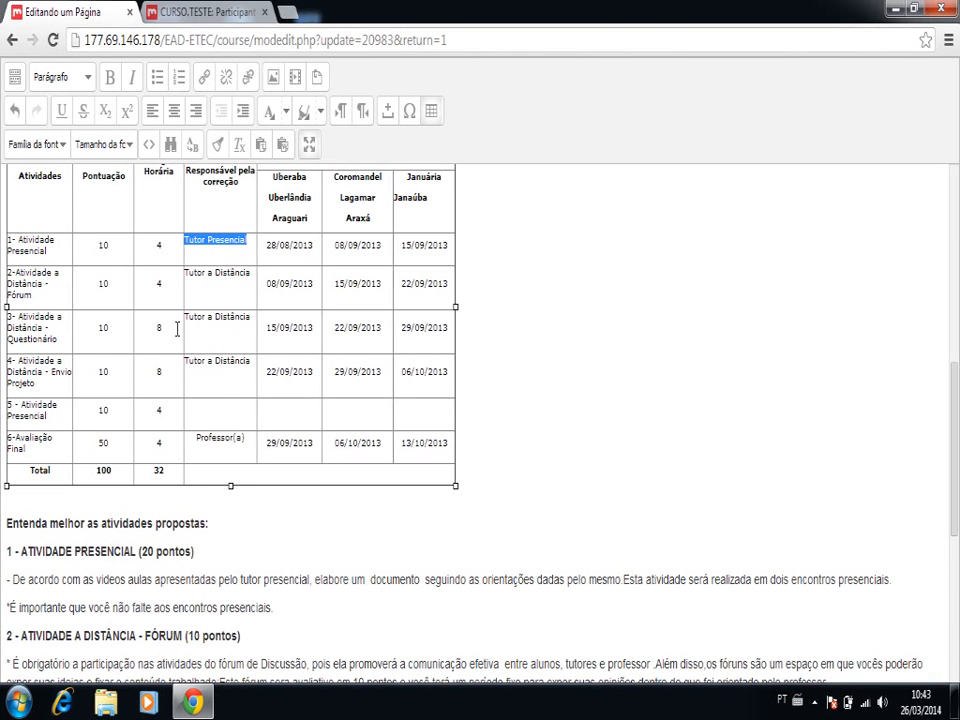
{"action": "left_click", "coordinate": [206, 410]}
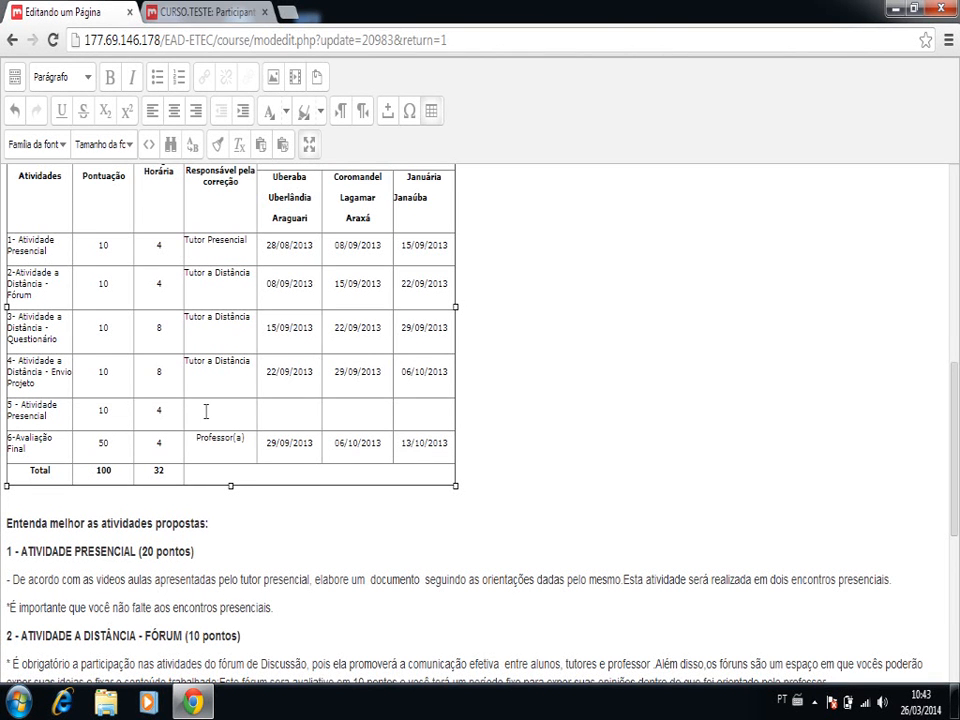
{"action": "key", "text": "ctrl+v"}
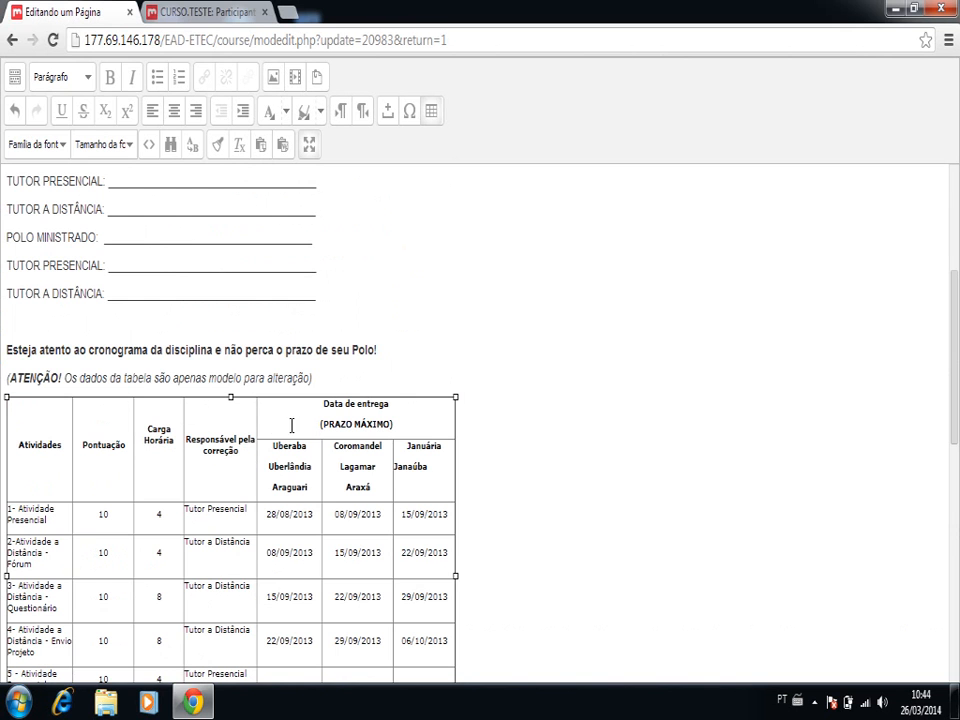
{"action": "scroll", "coordinate": [276, 439], "scroll_direction": "down", "scroll_amount": 2}
{"action": "scroll", "coordinate": [277, 436], "scroll_direction": "down", "scroll_amount": 2}
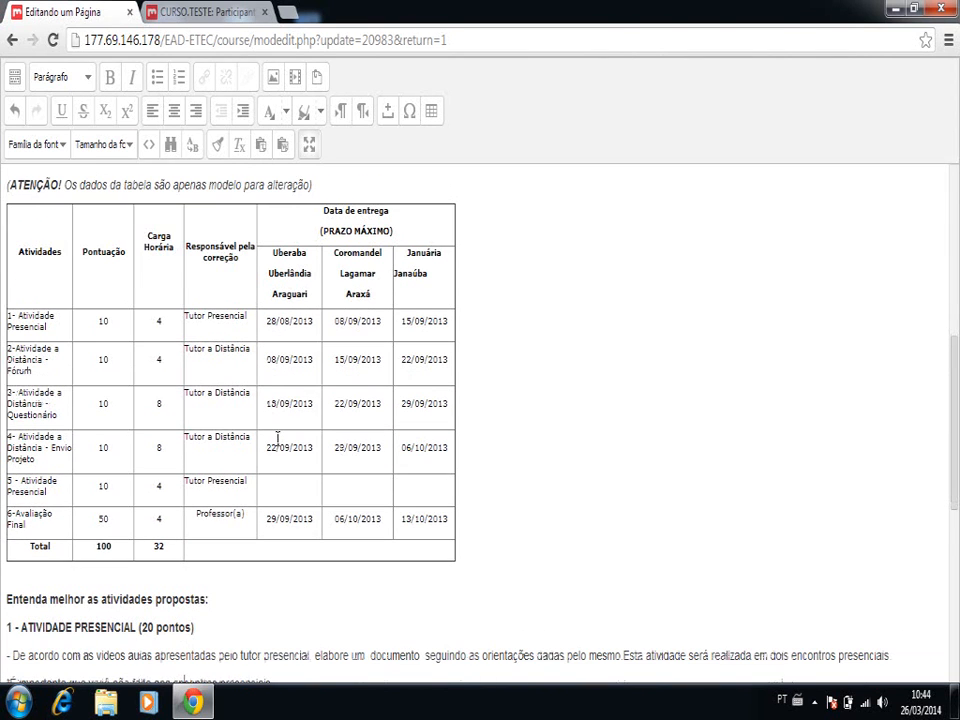
- Change the Responsável pela correção entry in the 6-Avaliação Final row to Professora, without parentheses
{"action": "left_click", "coordinate": [230, 483]}
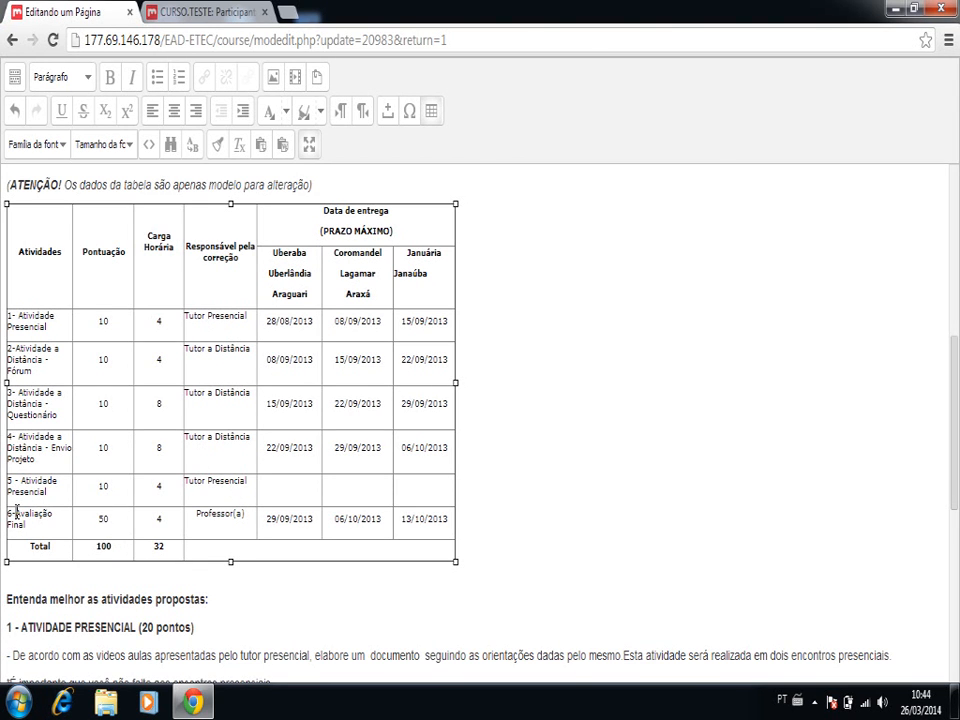
{"action": "left_click_drag", "start_coordinate": [16, 511], "coordinate": [17, 520]}
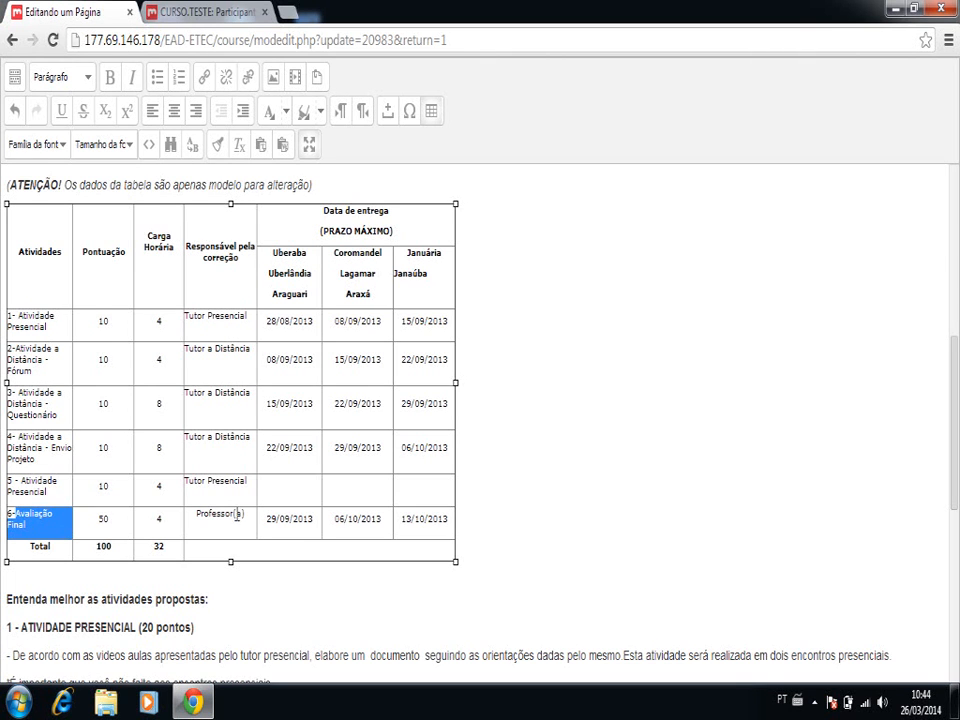
{"action": "left_click", "coordinate": [237, 515]}
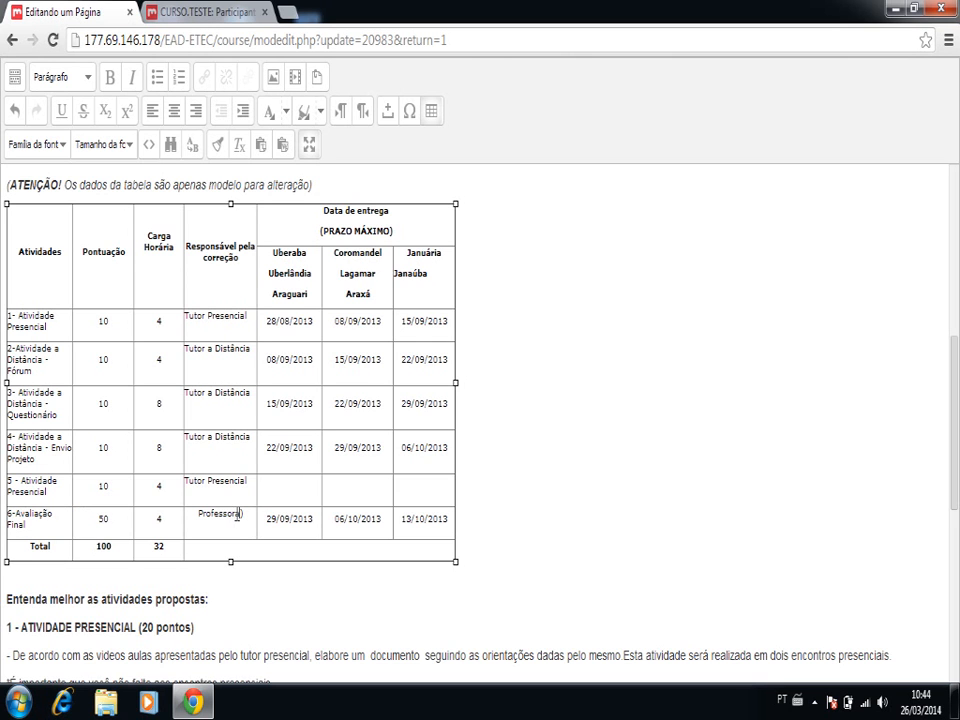
{"action": "key", "text": "BackSpace"}
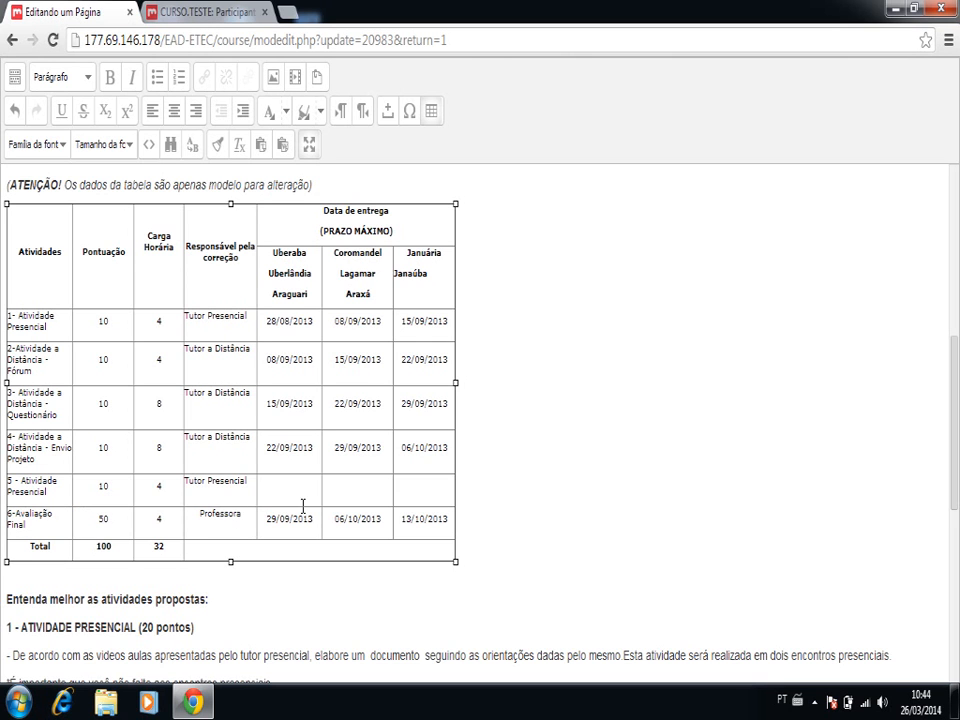
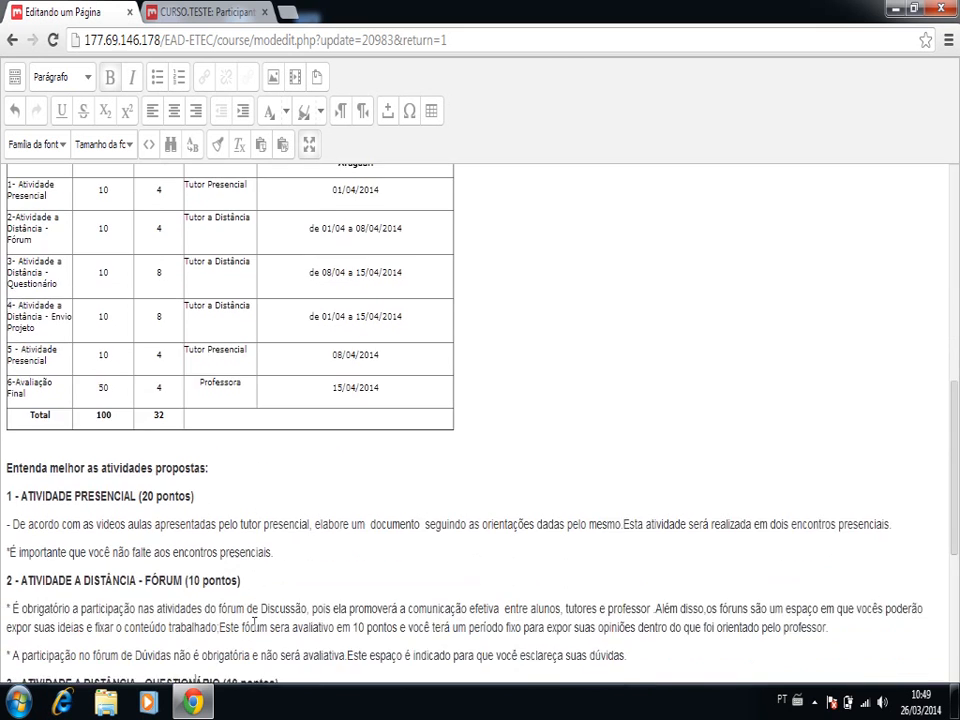
{"action": "scroll", "coordinate": [255, 623], "scroll_direction": "down", "scroll_amount": 2}
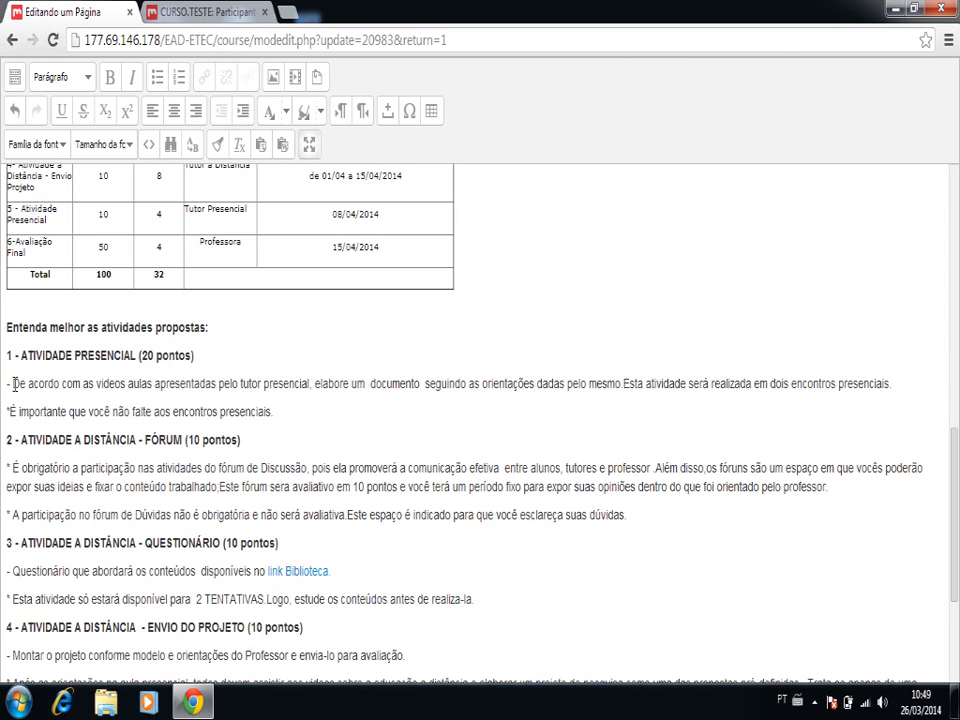
- Replace the description under 1 - ATIVIDADE PRESENCIAL with "Nesta primeira atividade, com a orientação do tutor presencial, os alunos"
{"action": "left_click_drag", "start_coordinate": [13, 383], "coordinate": [14, 390]}
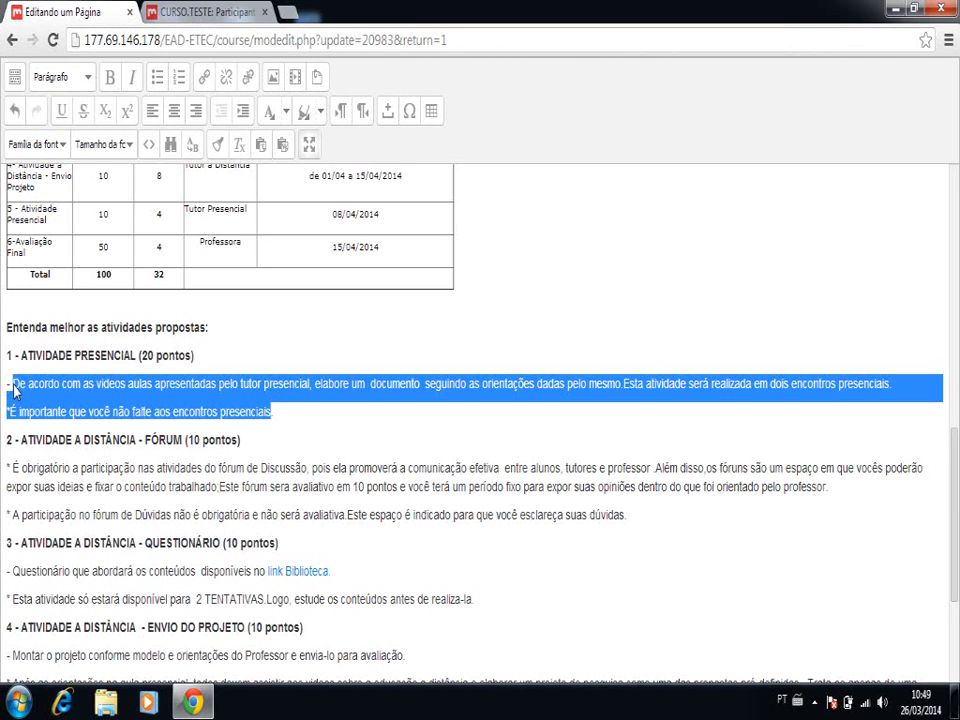
{"action": "key", "text": "Delete"}
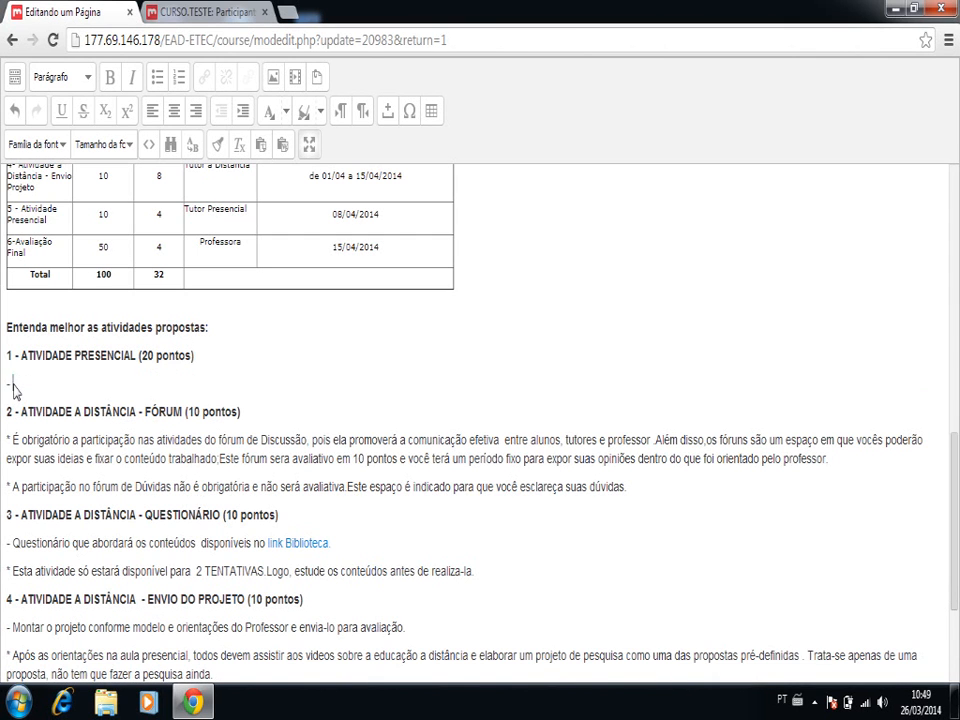
{"action": "type", "text": "Nessa"}
{"action": "key", "text": "BackSpace"}
{"action": "key", "text": "BackSpace"}
{"action": "key", "text": "BackSpace"}
{"action": "key", "text": "BackSpace"}
{"action": "type", "text": "ta primeira atividade"}
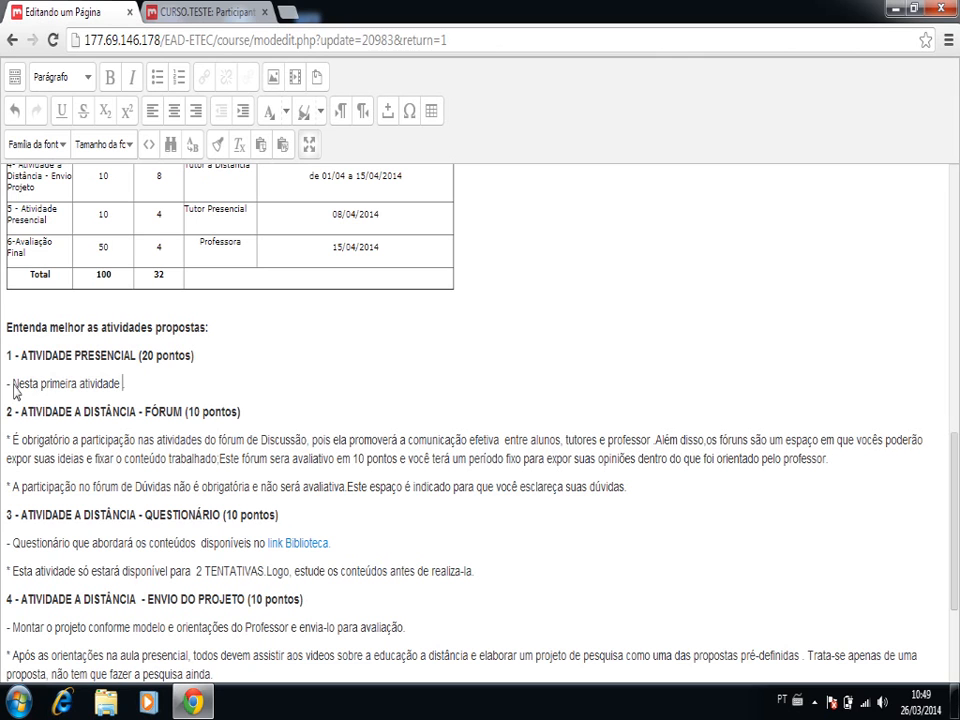
{"action": "type", "text": ", com a orientação do "}
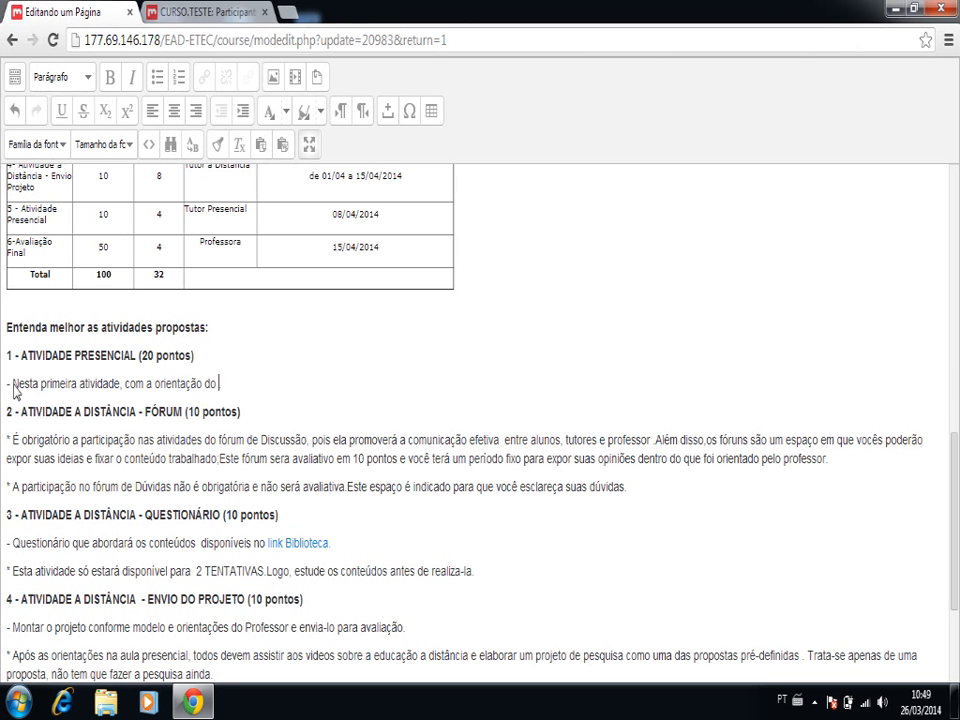
{"action": "type", "text": "tutor presencial, os al"}
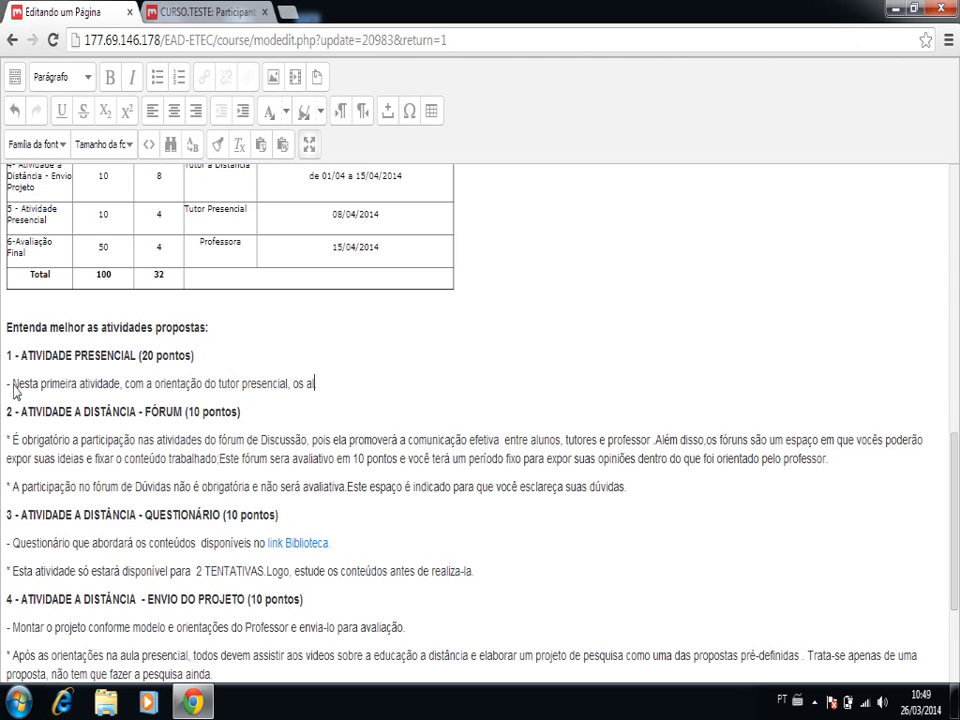
{"action": "type", "text": "unos irão desenvo"}
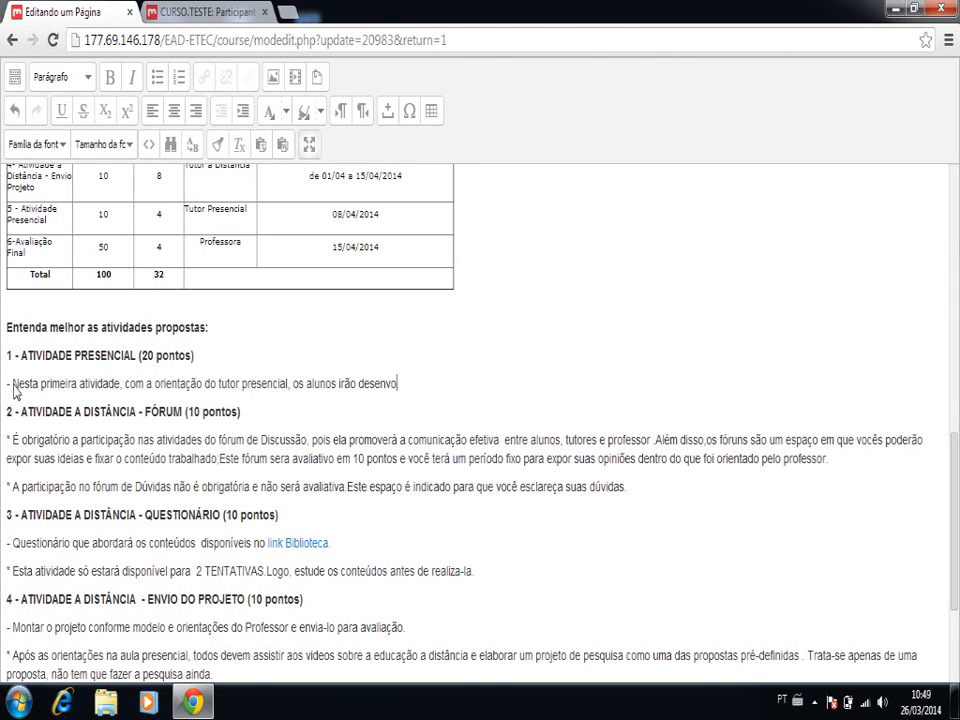
{"action": "type", "text": "lver o planejamento de"}
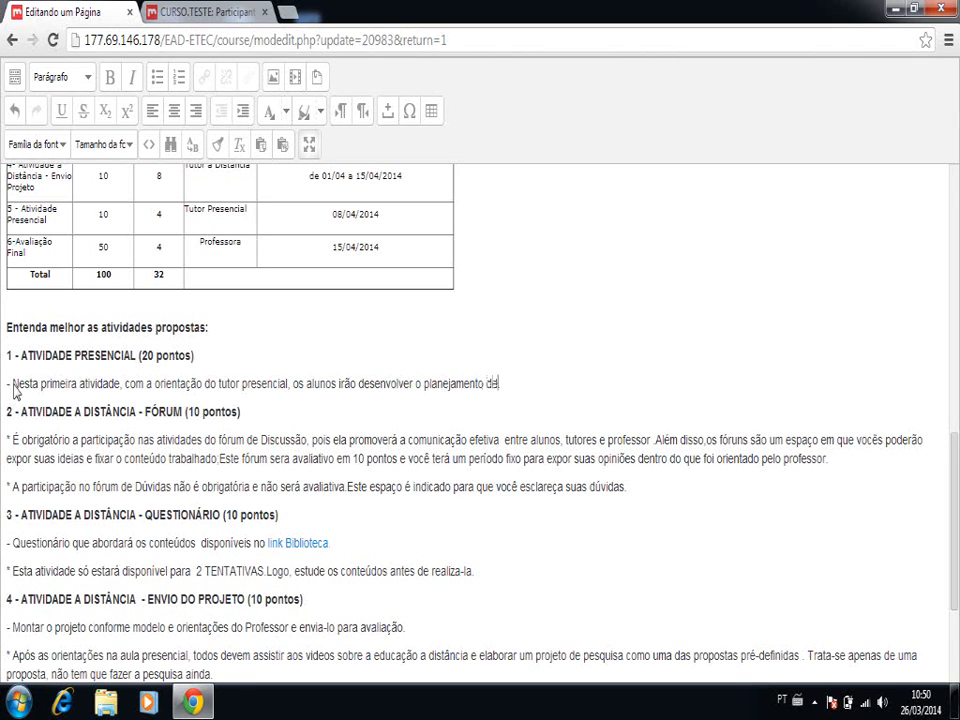
{"action": "type", "text": " suas disciplinas"}
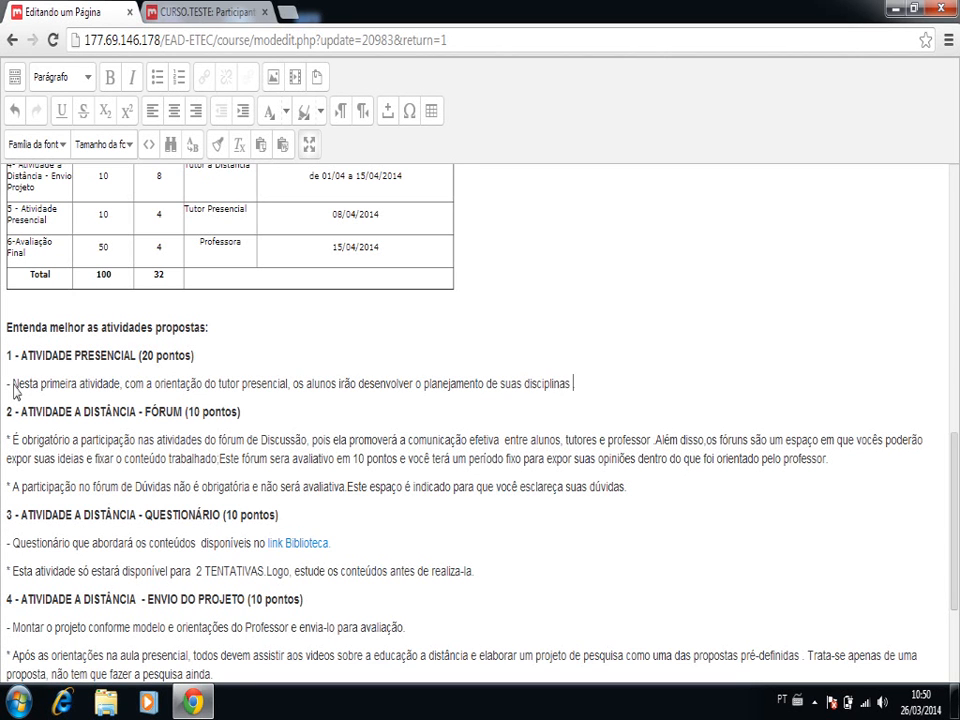
{"action": "type", "text": " antes de migrarem"}
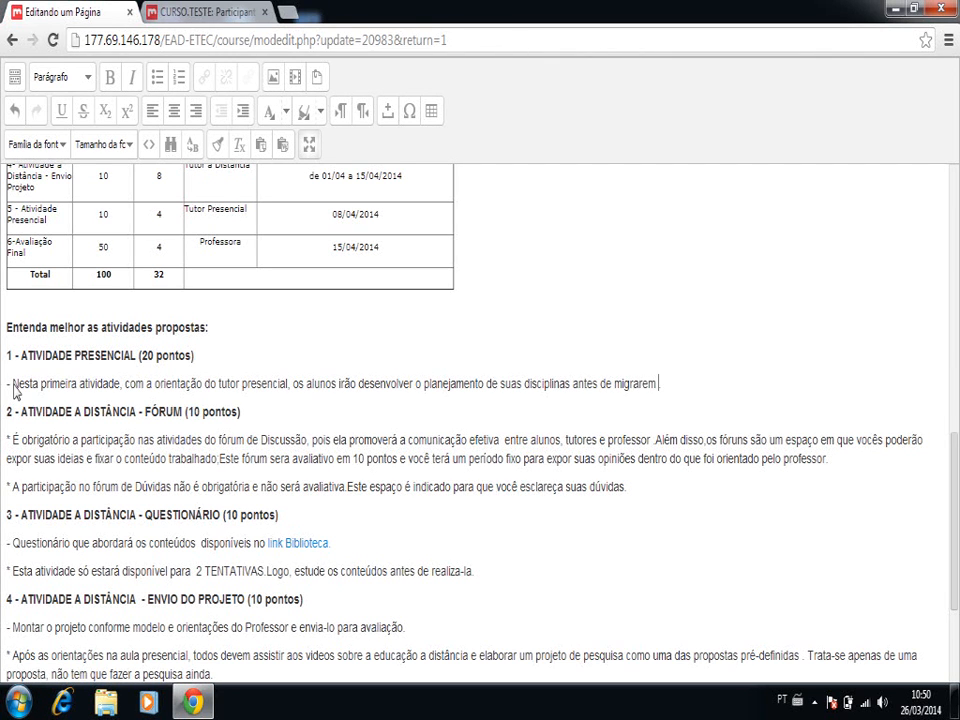
{"action": "type", "text": " os dados pertinentes p"}
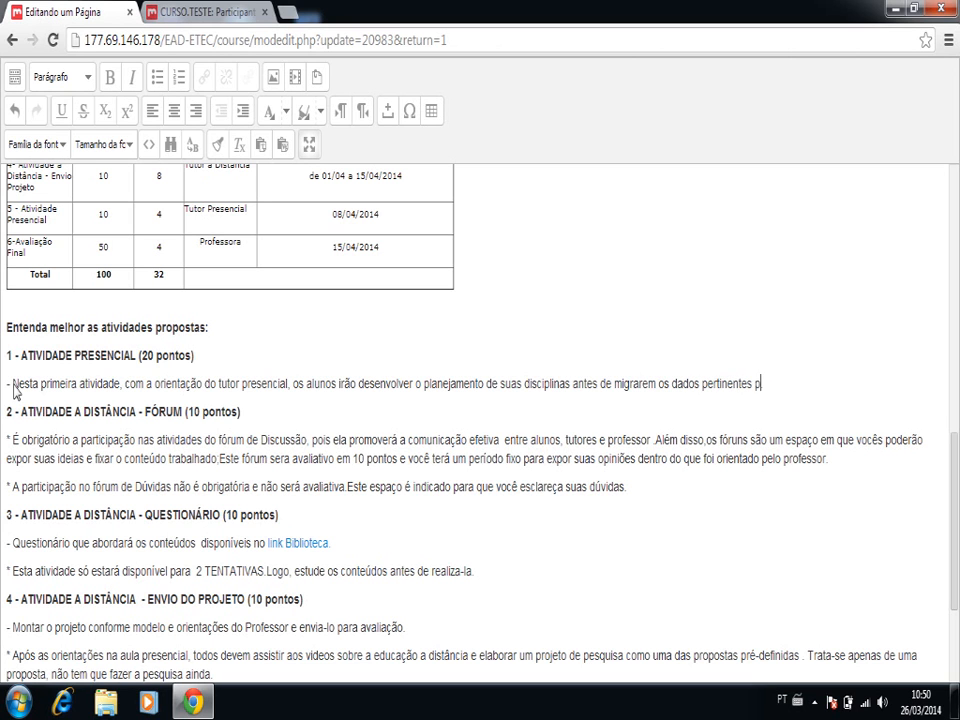
{"action": "type", "text": "ara o Moodle"}
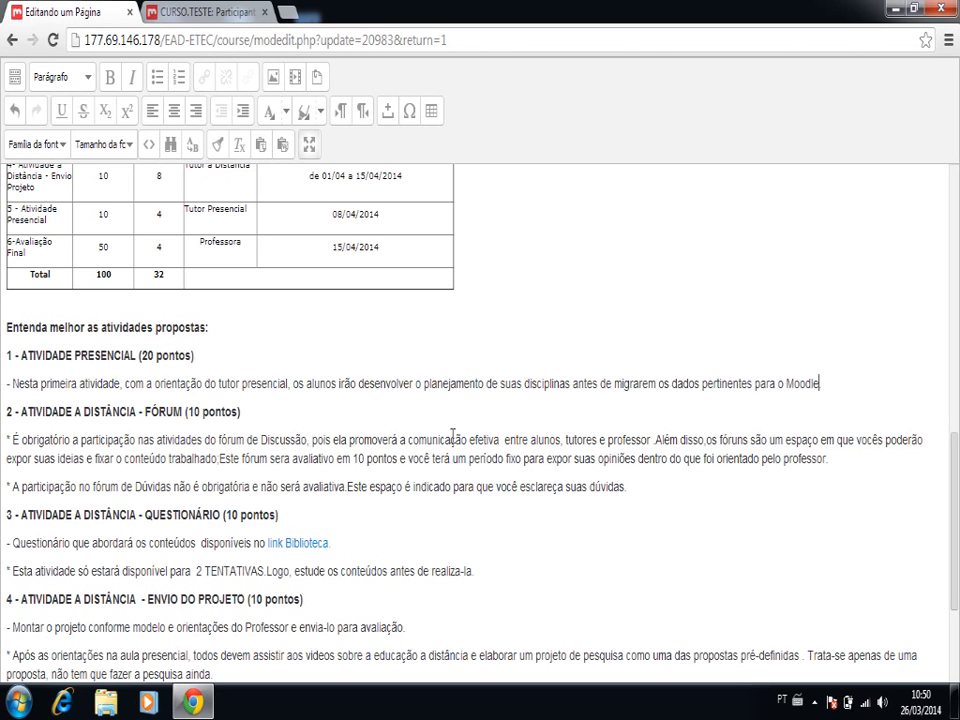
- Correct the first fórum paragraph of activity 2 to read "professor. Além disso", "trabalhado. Este fórum" and "será avaliativo"
{"action": "left_click", "coordinate": [648, 439]}
{"action": "key", "text": "BackSpace"}
{"action": "key", "text": "Delete"}
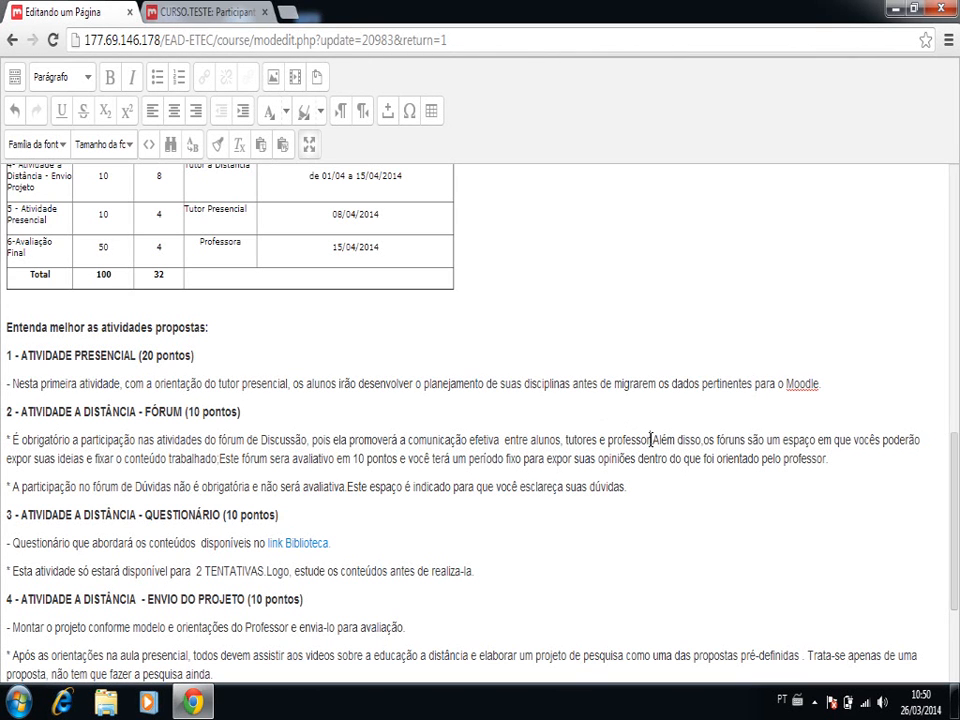
{"action": "left_click", "coordinate": [651, 439]}
{"action": "type", "text": "."}
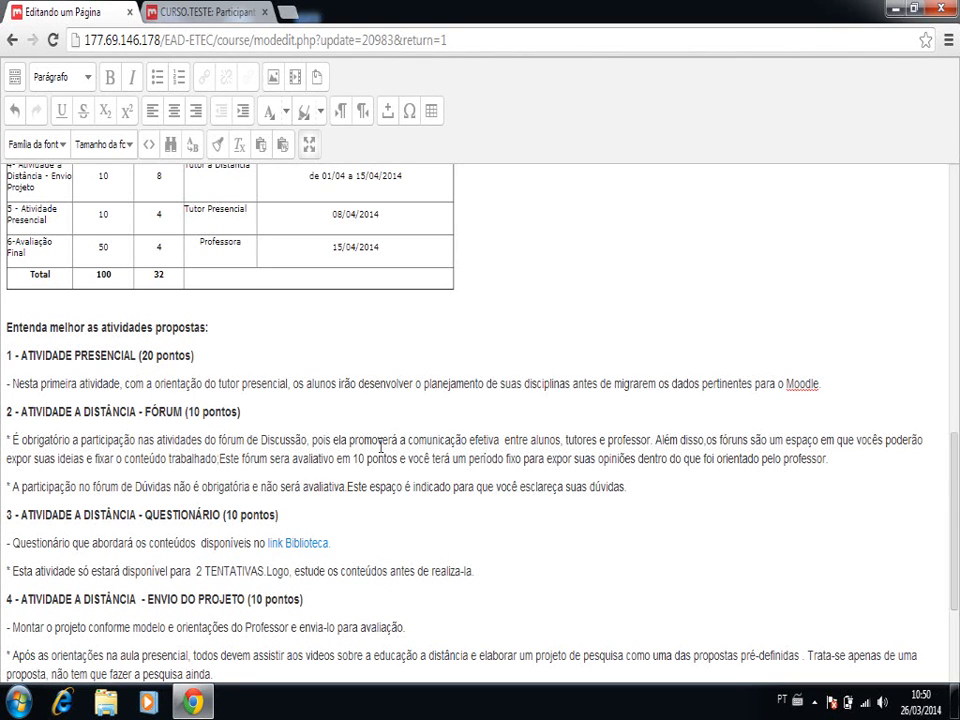
{"action": "left_click", "coordinate": [218, 457]}
{"action": "type", "text": "."}
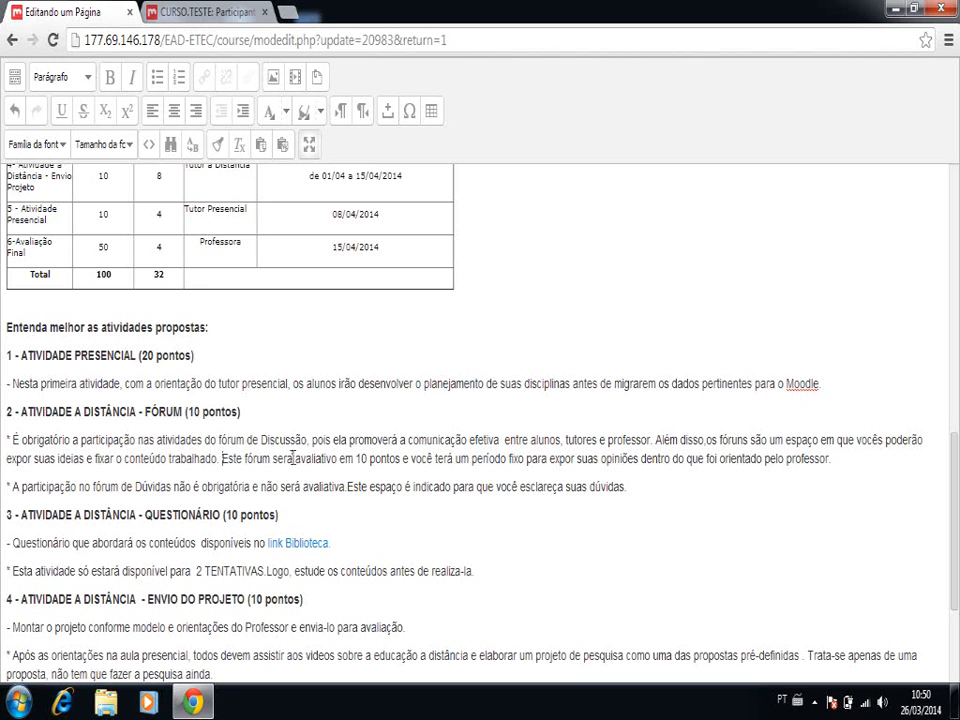
{"action": "left_click", "coordinate": [293, 458]}
- Check the date range of the Fórum activity in the schedule table
{"action": "scroll", "coordinate": [425, 177], "scroll_direction": "up", "scroll_amount": 2}
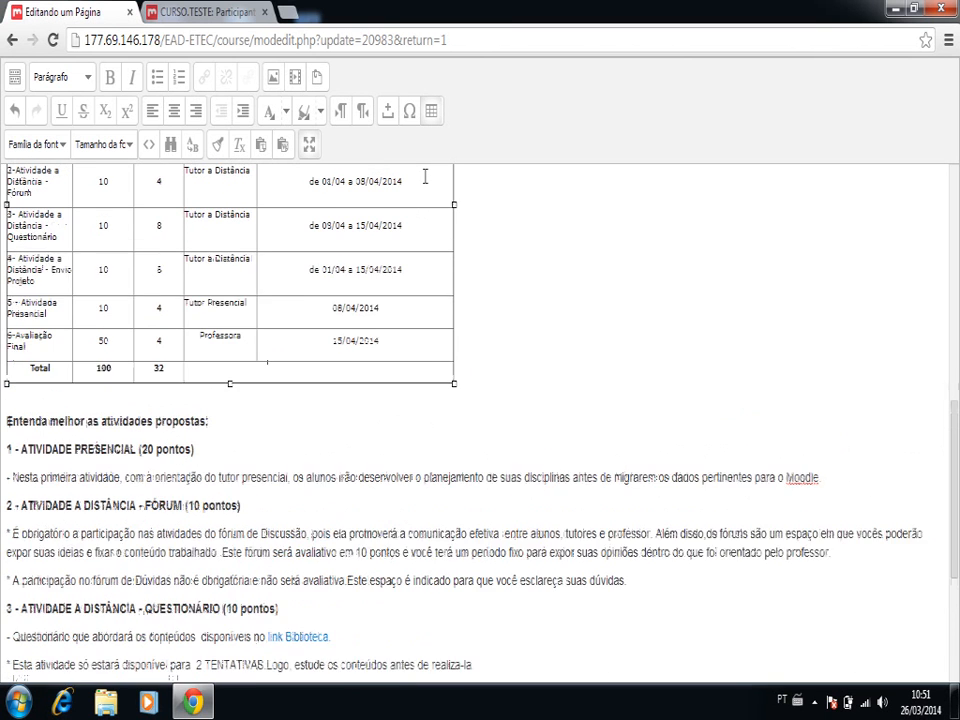
{"action": "scroll", "coordinate": [425, 177], "scroll_direction": "up", "scroll_amount": 1}
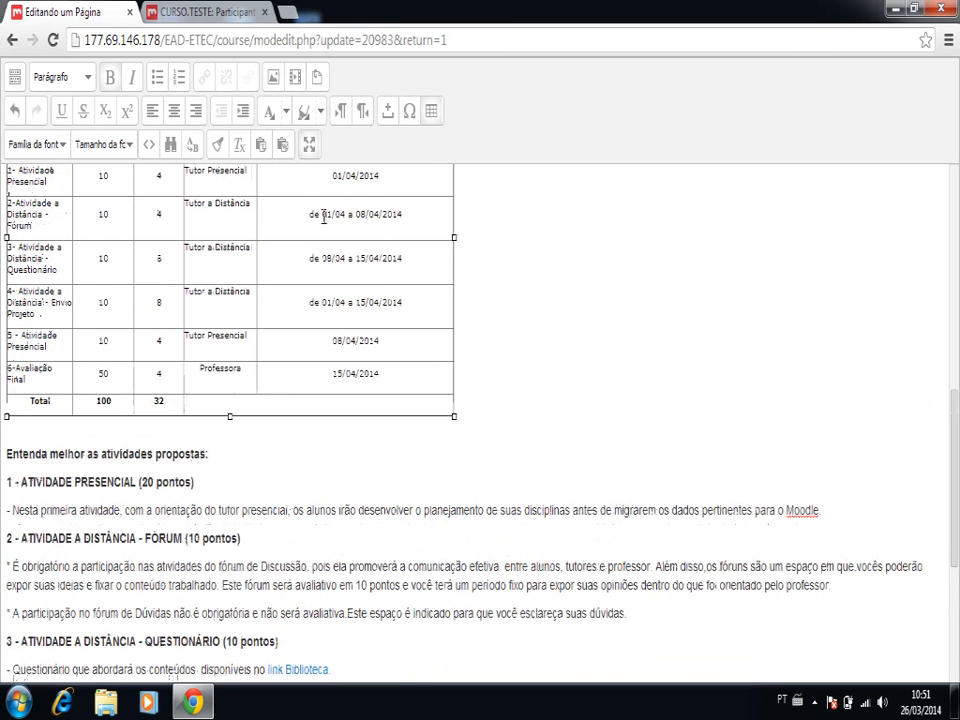
{"action": "left_click_drag", "start_coordinate": [321, 214], "coordinate": [408, 213]}
{"action": "left_click", "coordinate": [408, 214]}
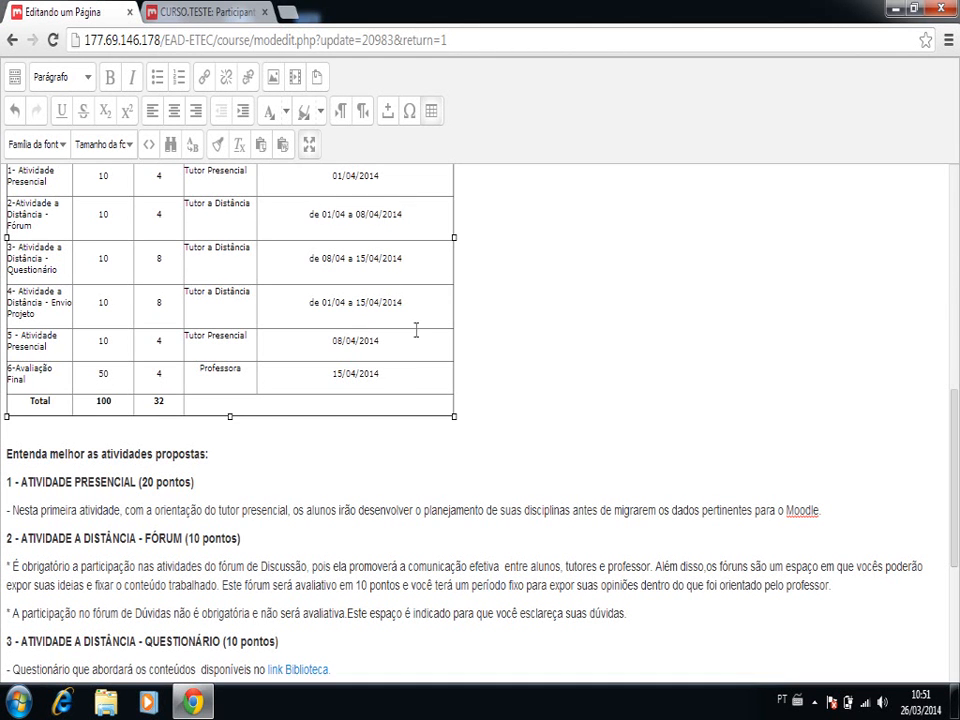
- Insert a space between "avaliativa." and "Este espaço" in the fórum de Dúvidas sentence of activity 2
{"action": "left_click", "coordinate": [401, 566]}
{"action": "key", "text": "Down"}
{"action": "key", "text": "Down"}
{"action": "key", "text": "Down"}
{"action": "key", "text": "Down"}
{"action": "key", "text": "Down"}
{"action": "key", "text": "Down"}
{"action": "key", "text": "Down"}
{"action": "key", "text": "Down"}
{"action": "key", "text": "Down"}
{"action": "key", "text": "Down"}
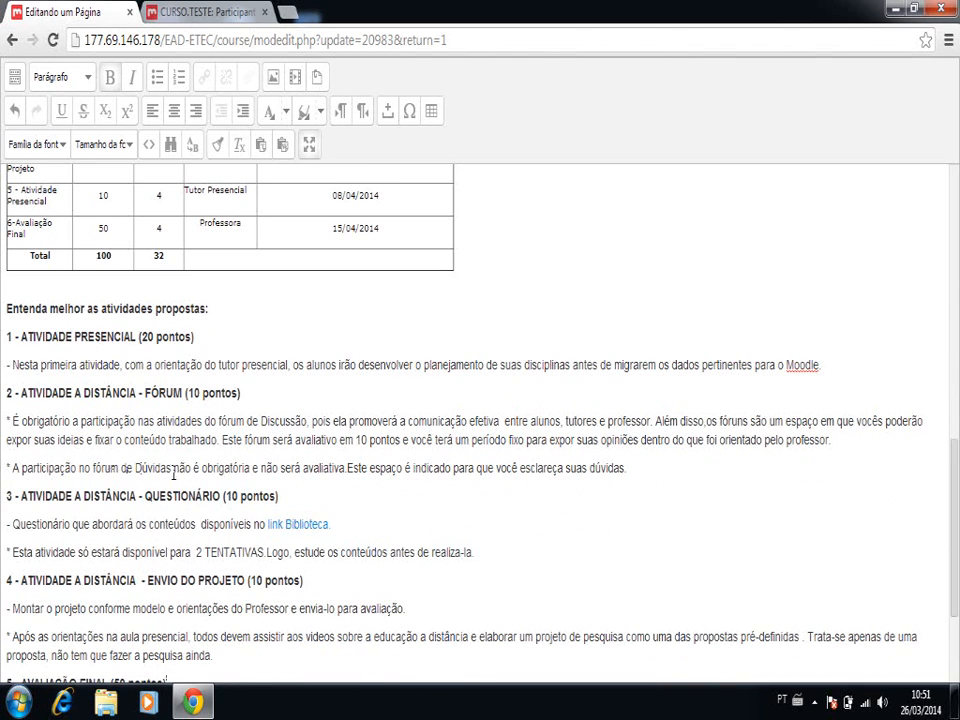
{"action": "left_click_drag", "start_coordinate": [136, 467], "coordinate": [250, 470]}
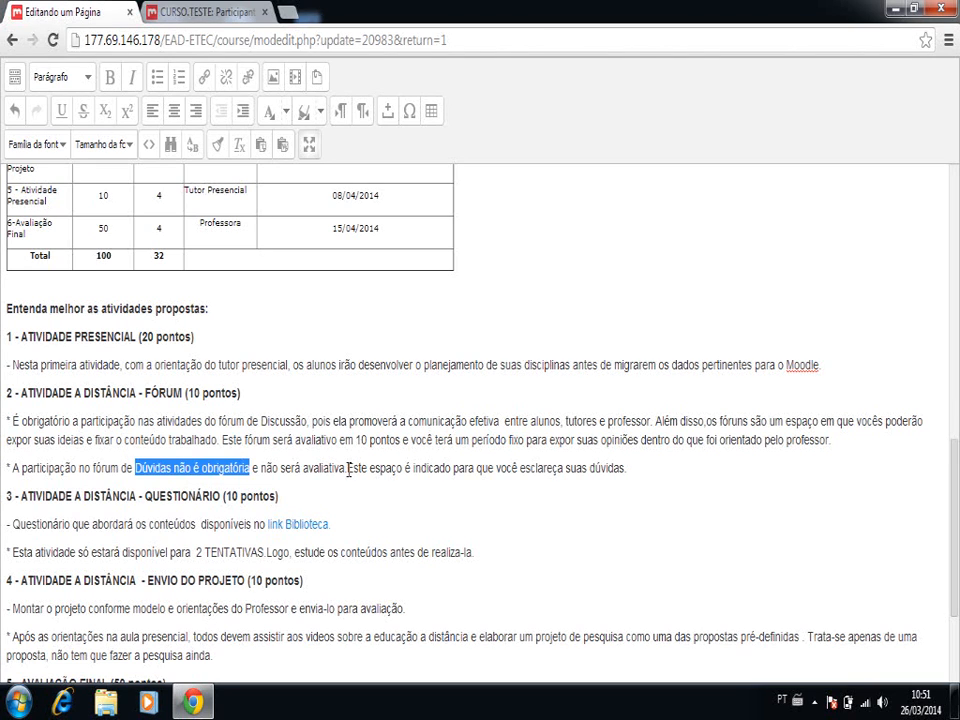
{"action": "left_click", "coordinate": [348, 471]}
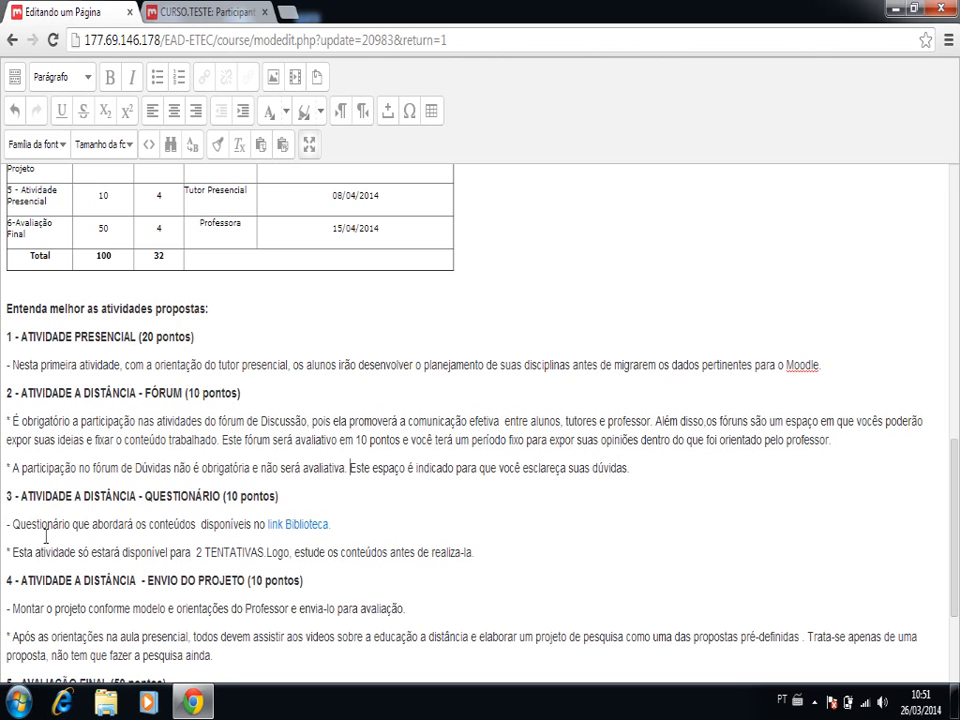
- Insert "relacionados às ferramentas disponíveis no Moodle que estão disponíveis" after "conteúdos" in the Questionário description of activity 3
{"action": "left_click", "coordinate": [284, 524]}
{"action": "left_click", "coordinate": [198, 524]}
{"action": "type", "text": "rea"}
{"action": "key", "text": "BackSpace"}
{"action": "type", "text": "laio"}
{"action": "key", "text": "BackSpace"}
{"action": "key", "text": "BackSpace"}
{"action": "type", "text": "cionados às ferramentas 'c"}
{"action": "key", "text": "BackSpace"}
{"action": "key", "text": "BackSpace"}
{"action": "type", "text": "disponíveis no Moodle"}
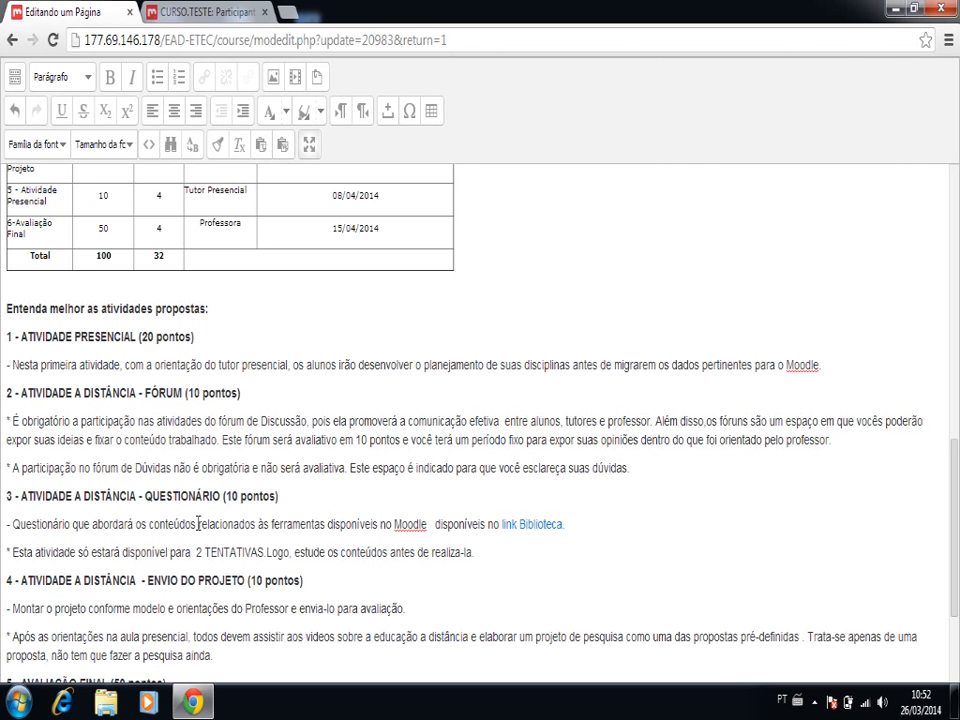
{"action": "type", "text": " que estão"}
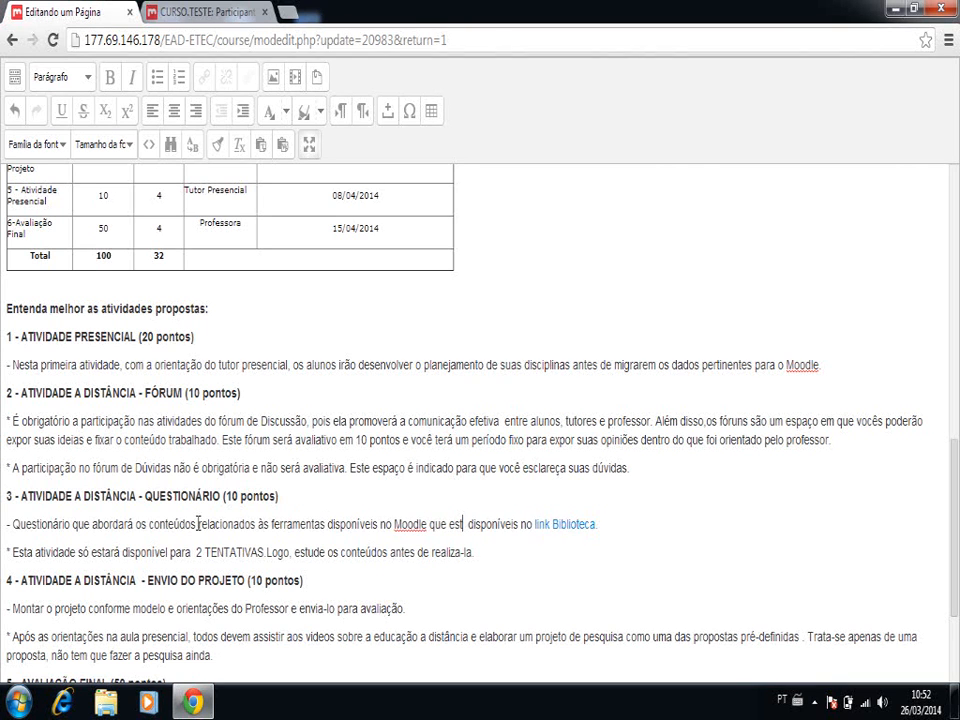
{"action": "type", "text": " disponíve"}
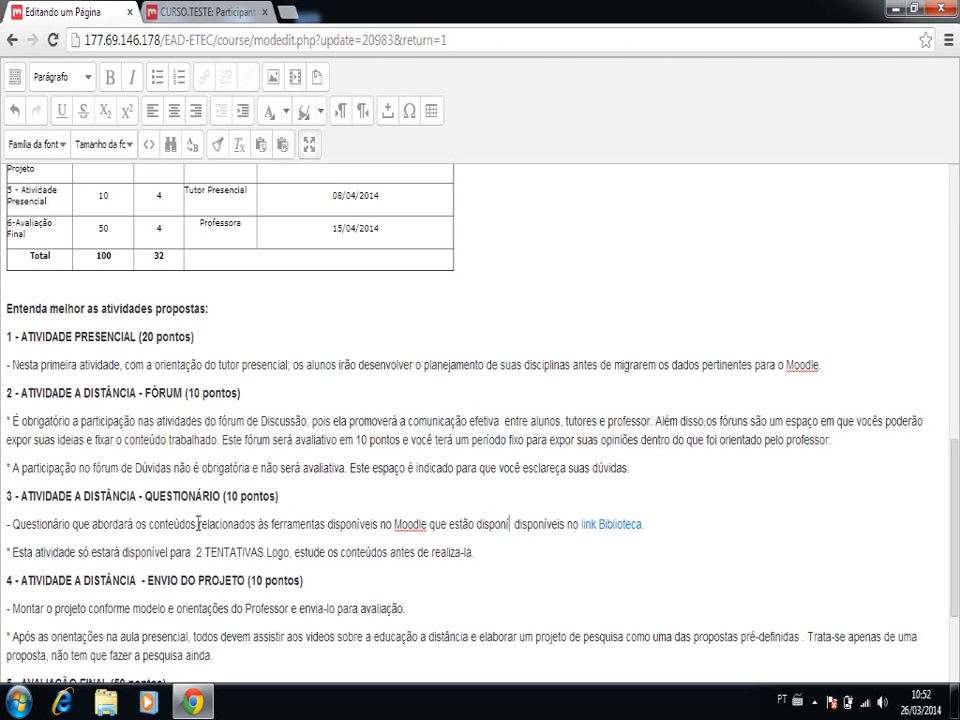
{"action": "type", "text": "is"}
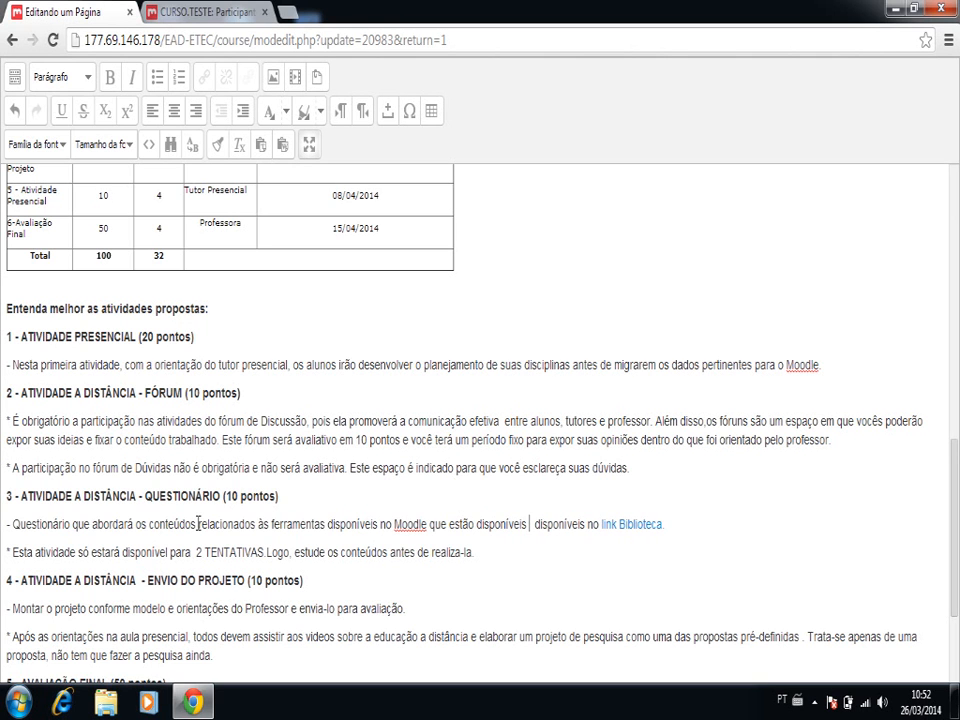
- Replace the remaining "disponíveis no link Biblioteca" at the end of the Questionário sentence with a row of question marks
{"action": "key", "text": "shift+Right"}
{"action": "key", "text": "shift+Right"}
{"action": "key", "text": "shift+Right"}
{"action": "key", "text": "shift+Right"}
{"action": "key", "text": "shift+Right"}
{"action": "key", "text": "shift+Right"}
{"action": "key", "text": "shift+Right"}
{"action": "key", "text": "shift+Right"}
{"action": "key", "text": "shift+Right"}
{"action": "key", "text": "shift+Right"}
{"action": "key", "text": "shift+Right"}
{"action": "key", "text": "shift+Right"}
{"action": "key", "text": "shift+Right"}
{"action": "key", "text": "shift+Right"}
{"action": "key", "text": "shift+Right"}
{"action": "key", "text": "shift+Right"}
{"action": "key", "text": "shift+Right"}
{"action": "key", "text": "shift+Right"}
{"action": "key", "text": "shift+Right"}
{"action": "key", "text": "shift+Right"}
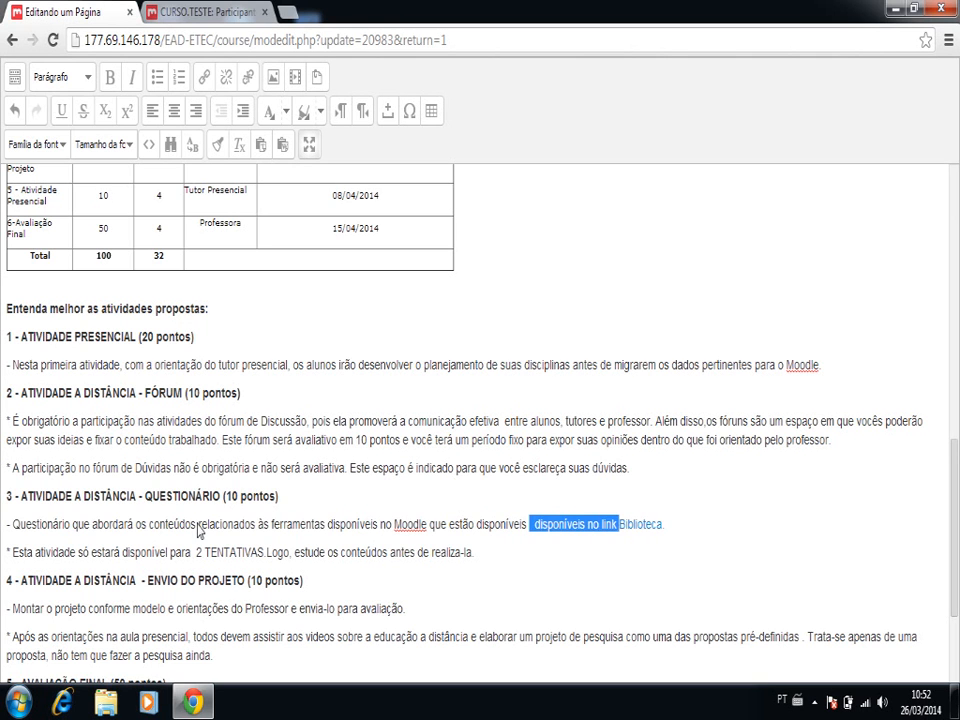
{"action": "key", "text": "shift+Right"}
{"action": "key", "text": "shift+Right"}
{"action": "key", "text": "shift+Right"}
{"action": "key", "text": "shift+Right"}
{"action": "key", "text": "shift+Right"}
{"action": "key", "text": "shift+Right"}
{"action": "key", "text": "shift+Right"}
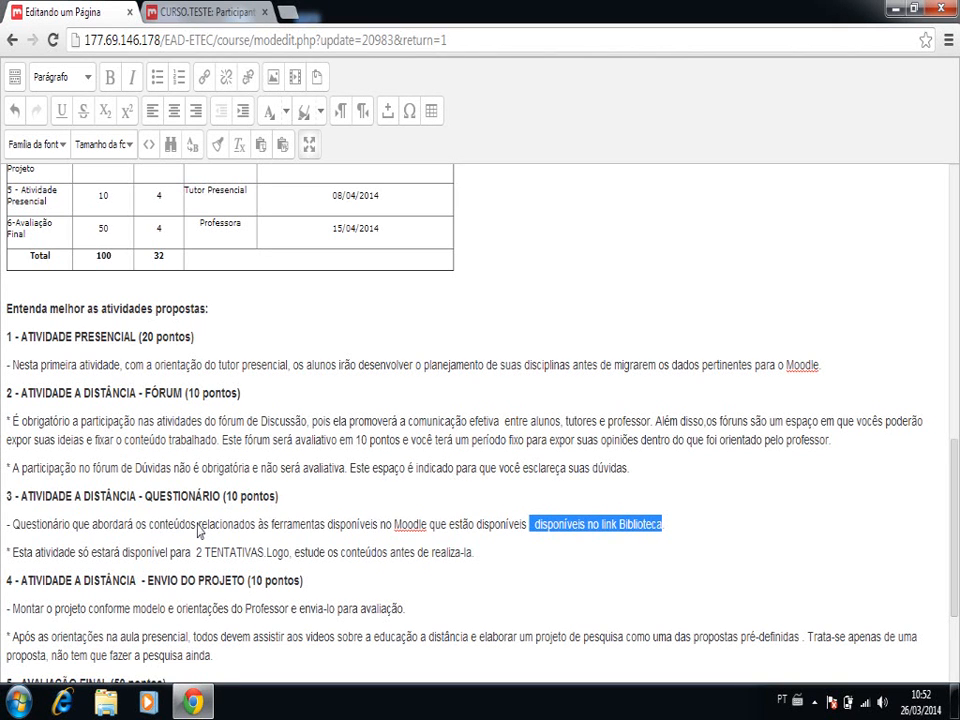
{"action": "key", "text": "Delete"}
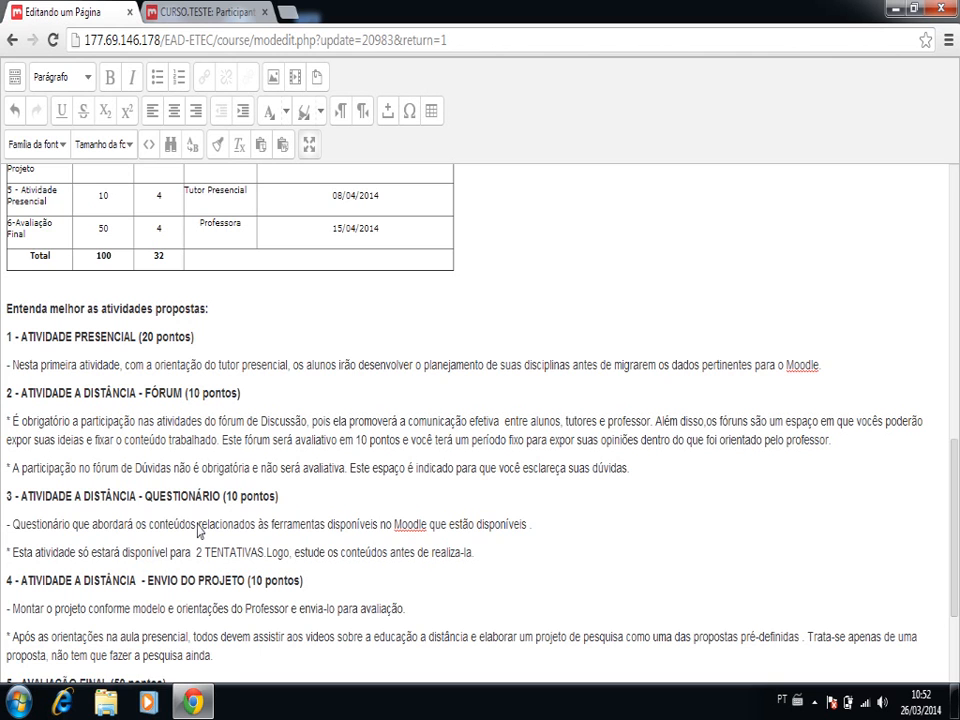
{"action": "type", "text": "??????????????????"}
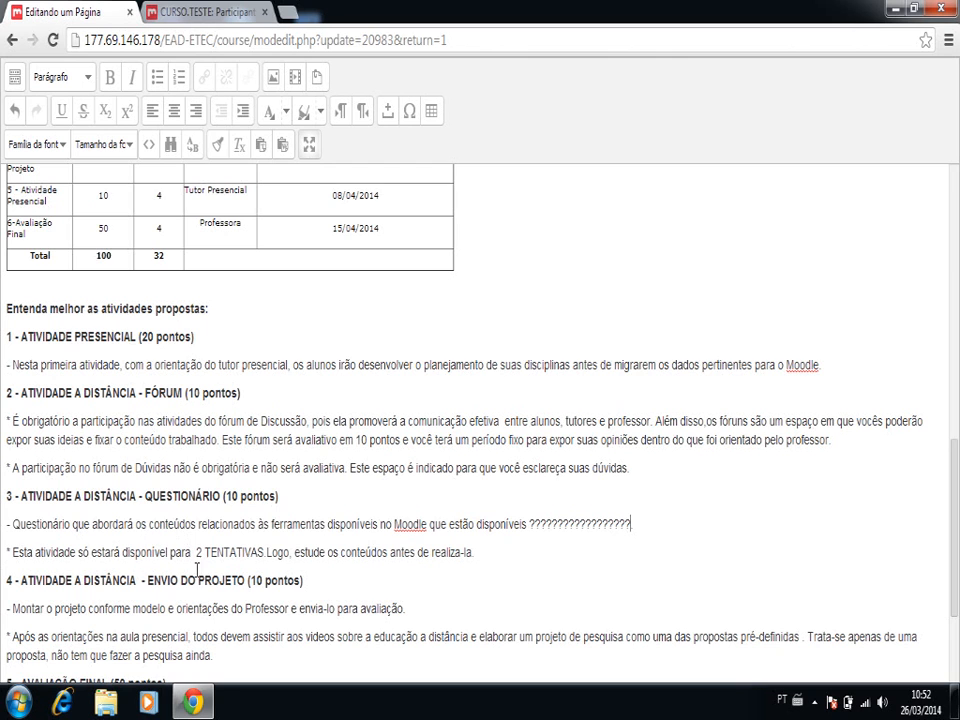
- Add a space before "Logo" and correct the last word to "realizá-la" in the TENTATIVAS note of activity 3
{"action": "left_click", "coordinate": [267, 552]}
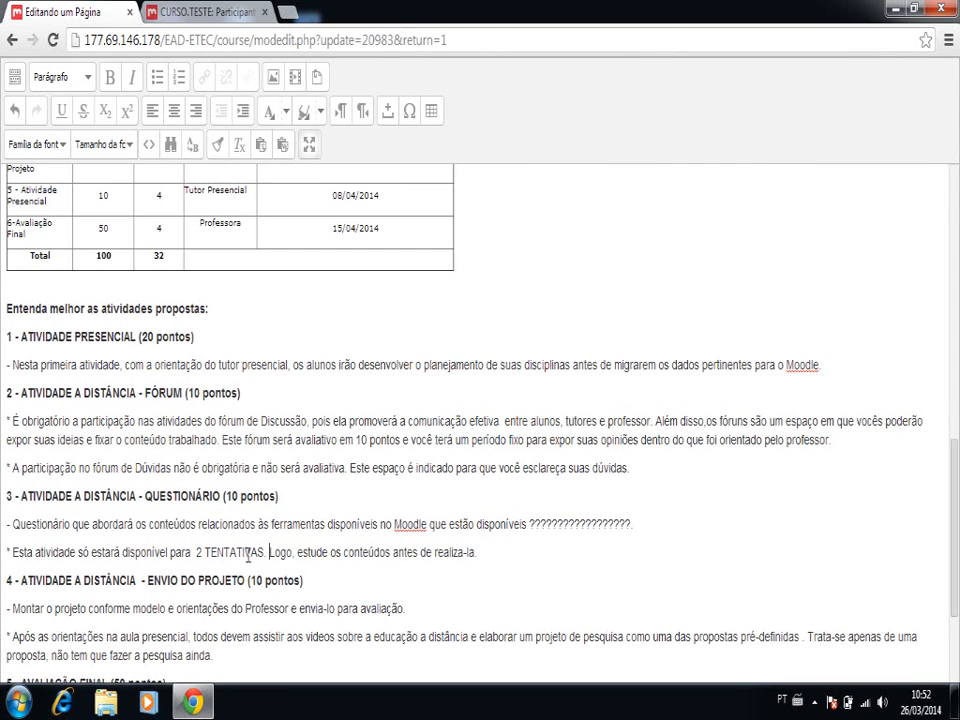
{"action": "left_click", "coordinate": [463, 555]}
{"action": "type", "text": "á"}
- Insert an empty paragraph after the activity 4 description and renumber the AVALIAÇÃO FINAL heading as 6
{"action": "key", "text": "Down"}
{"action": "key", "text": "Down"}
{"action": "key", "text": "Down"}
{"action": "key", "text": "Down"}
{"action": "key", "text": "Down"}
{"action": "key", "text": "Down"}
{"action": "key", "text": "Down"}
{"action": "key", "text": "Down"}
{"action": "key", "text": "Down"}
{"action": "key", "text": "Down"}
{"action": "key", "text": "Down"}
{"action": "key", "text": "Down"}
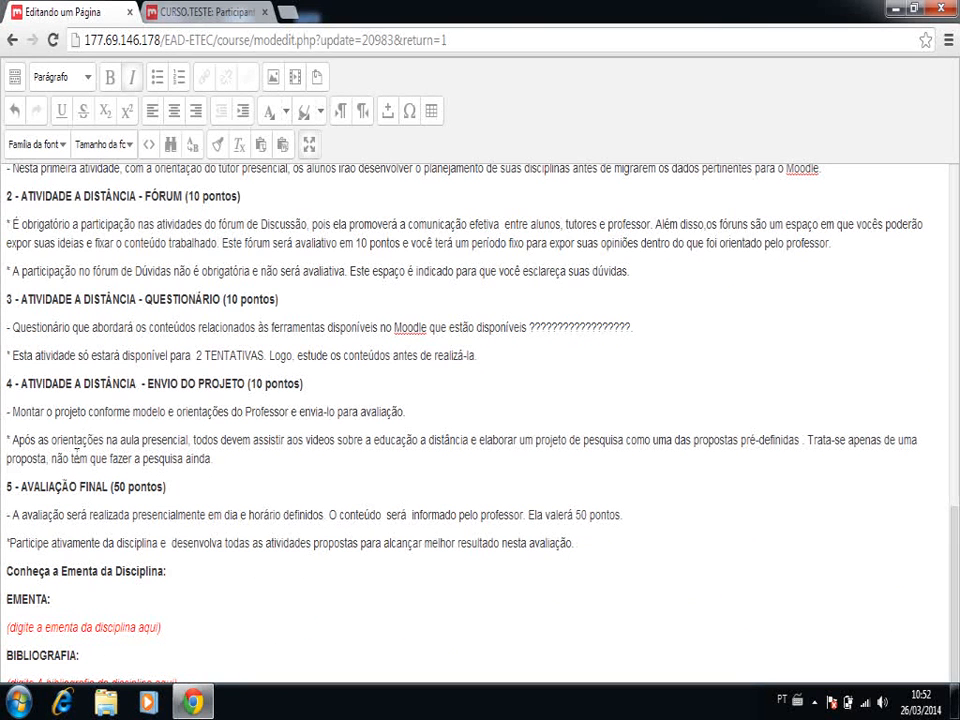
{"action": "left_click", "coordinate": [11, 410]}
{"action": "left_click", "coordinate": [223, 459]}
{"action": "key", "text": "Return"}
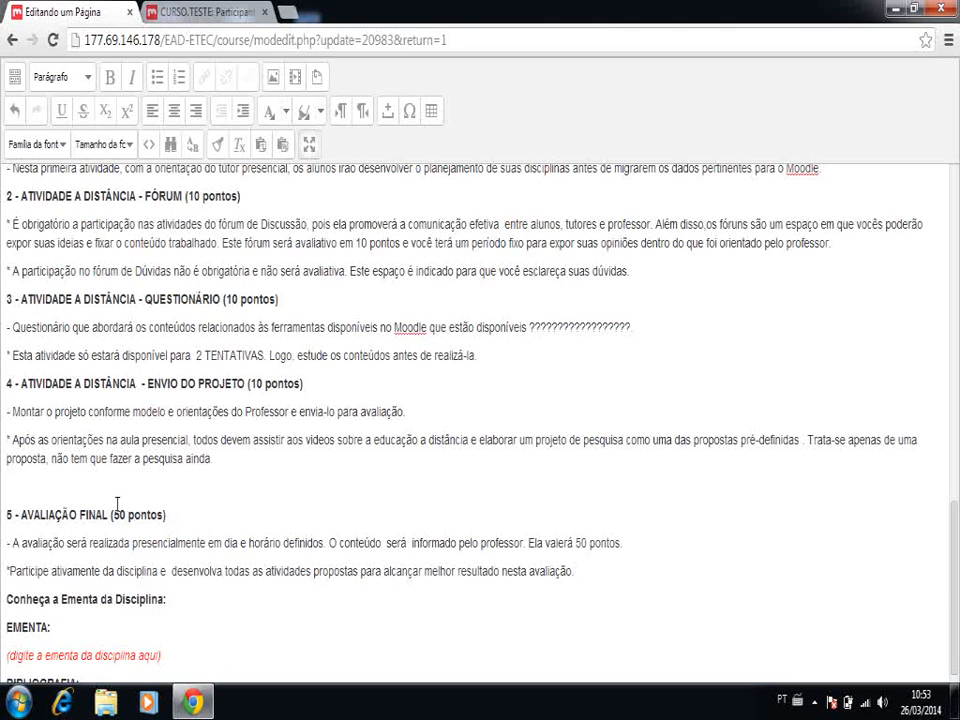
{"action": "left_click", "coordinate": [10, 514]}
{"action": "key", "text": "BackSpace"}
{"action": "type", "text": "6"}
- Enter "5 -" in the empty paragraph above the AVALIAÇÃO FINAL heading
{"action": "left_click", "coordinate": [8, 487]}
{"action": "type", "text": "5 -"}
- Copy the 6 - AVALIAÇÃO FINAL heading with its first description paragraph and paste it over the "5 -" line
{"action": "left_click", "coordinate": [7, 516]}
{"action": "left_click_drag", "start_coordinate": [7, 516], "coordinate": [9, 528]}
{"action": "key", "text": "ctrl+c"}
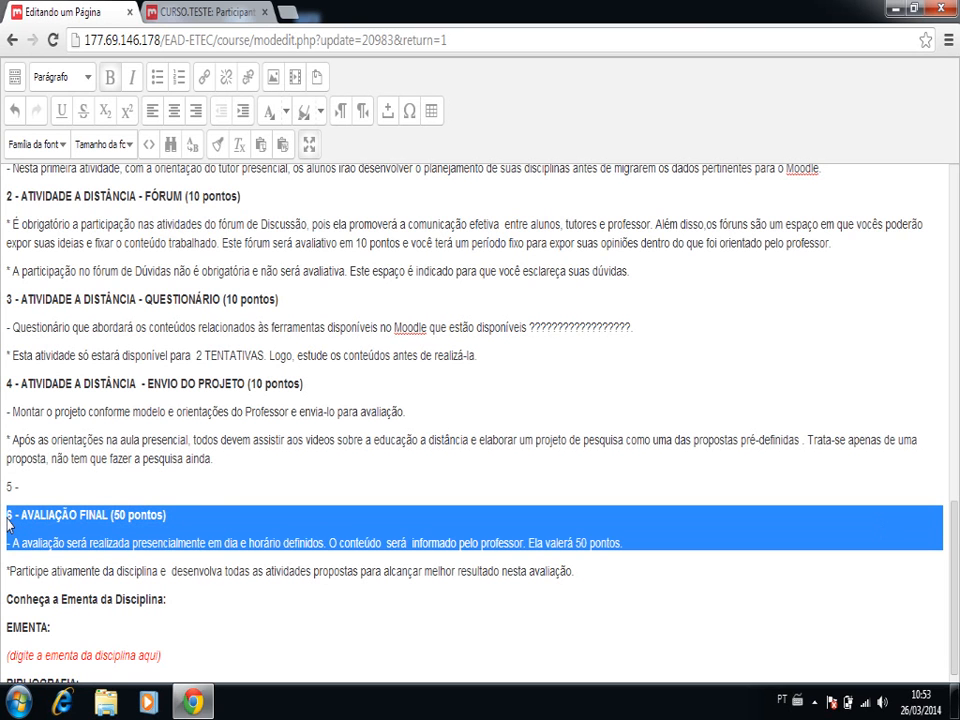
{"action": "left_click", "coordinate": [8, 487]}
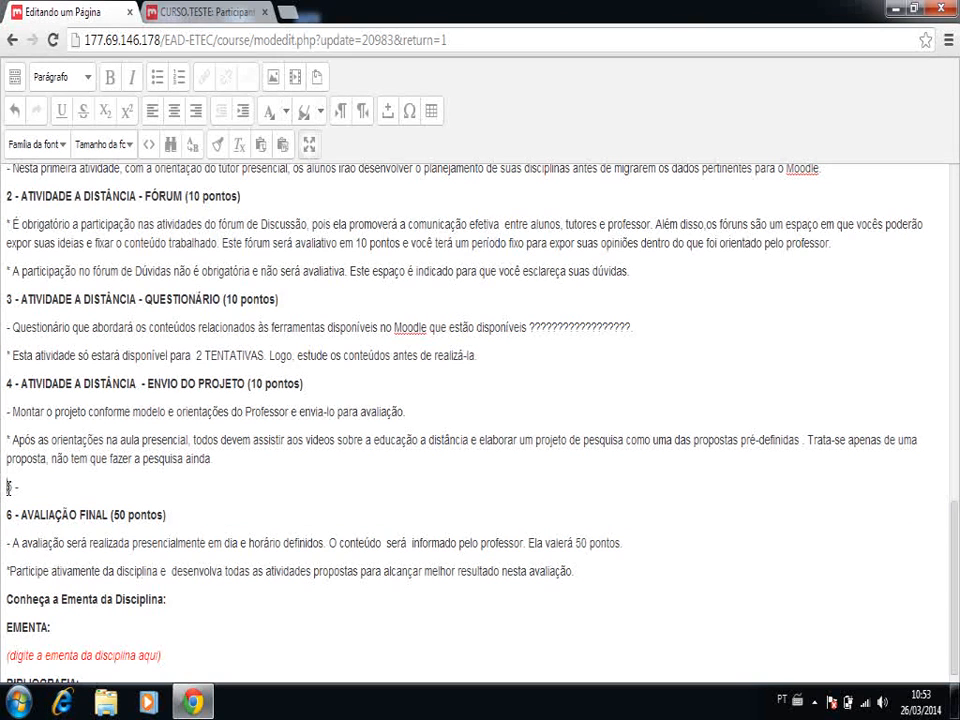
{"action": "left_click_drag", "start_coordinate": [8, 487], "coordinate": [10, 497]}
{"action": "key", "text": "ctrl+v"}
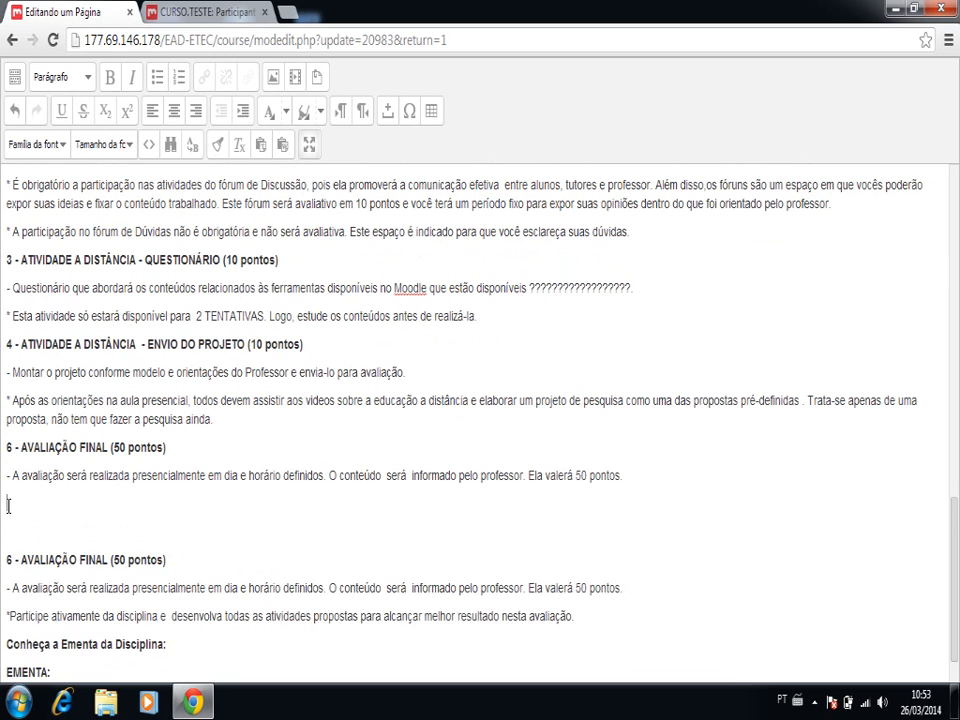
- Remove the blank lines below the pasted AVALIAÇÃO FINAL block and renumber its heading as 5
{"action": "key", "text": "Delete"}
{"action": "key", "text": "Delete"}
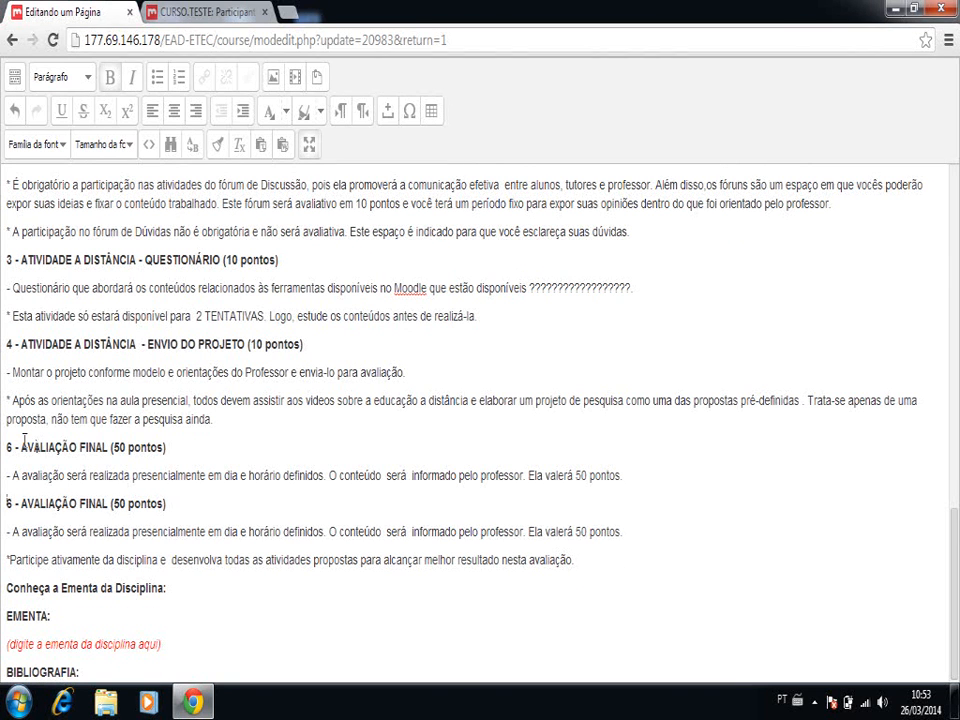
{"action": "double_click", "coordinate": [10, 448]}
{"action": "type", "text": "5"}
- Retitle the activity 5 heading "ATIVIDADE PRESENCIAL" and set its score to 10 pontos
{"action": "key", "text": "Right"}
{"action": "key", "text": "Right"}
{"action": "key", "text": "Right"}
{"action": "key", "text": "Right"}
{"action": "key", "text": "BackSpace"}
{"action": "key", "text": "Delete"}
{"action": "key", "text": "Delete"}
{"action": "key", "text": "Delete"}
{"action": "key", "text": "Delete"}
{"action": "key", "text": "Delete"}
{"action": "key", "text": "Delete"}
{"action": "key", "text": "Delete"}
{"action": "key", "text": "Delete"}
{"action": "key", "text": "Delete"}
{"action": "key", "text": "Delete"}
{"action": "key", "text": "Delete"}
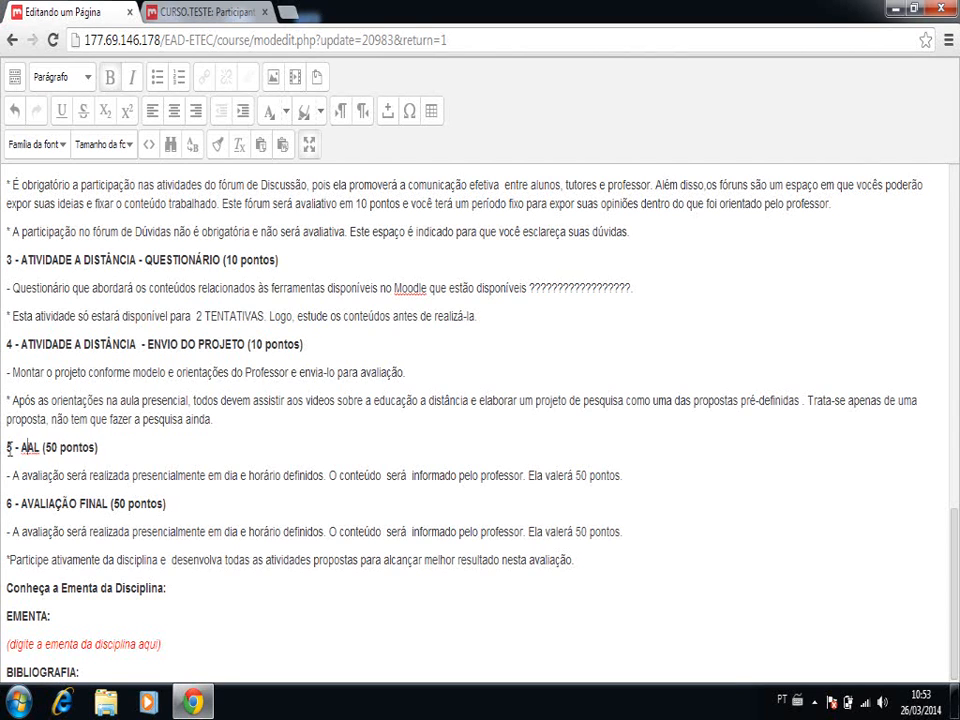
{"action": "type", "text": "TIB"}
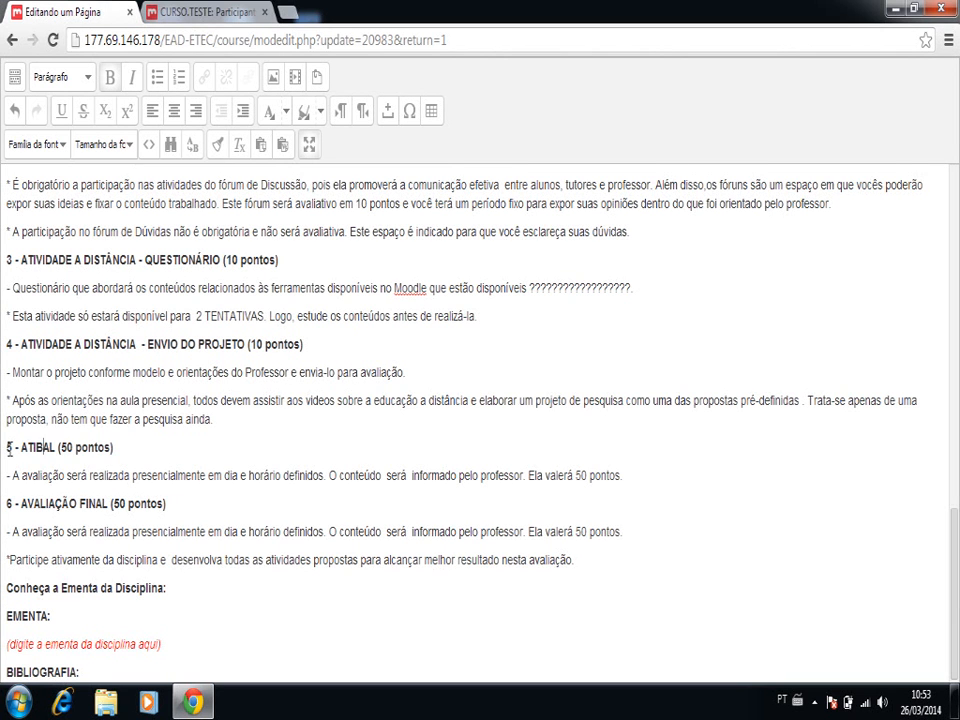
{"action": "type", "text": "IDADE P"}
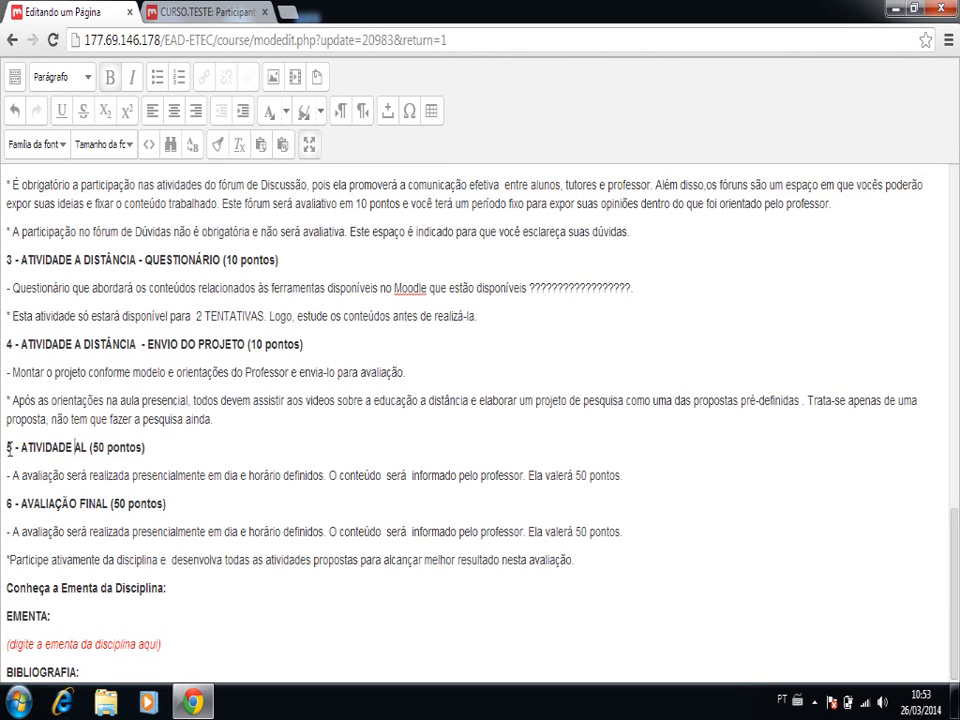
{"action": "type", "text": "RESENCI"}
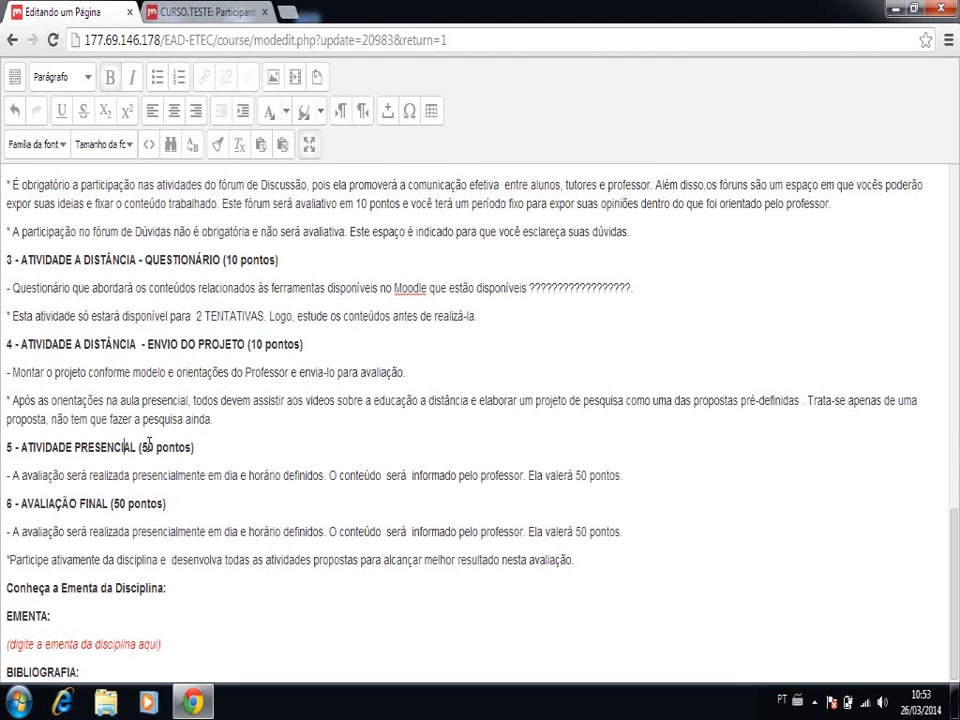
{"action": "left_click", "coordinate": [149, 445]}
{"action": "key", "text": "BackSpace"}
{"action": "type", "text": "1"}
- Set the score in the activity 1 ATIVIDADE PRESENCIAL heading to 10 pontos
{"action": "left_click", "coordinate": [199, 315]}
{"action": "key", "text": "Up"}
{"action": "key", "text": "Up"}
{"action": "key", "text": "Up"}
{"action": "key", "text": "Up"}
{"action": "key", "text": "Up"}
{"action": "key", "text": "Up"}
{"action": "key", "text": "Up"}
{"action": "key", "text": "Up"}
{"action": "key", "text": "Up"}
{"action": "key", "text": "Up"}
{"action": "key", "text": "Up"}
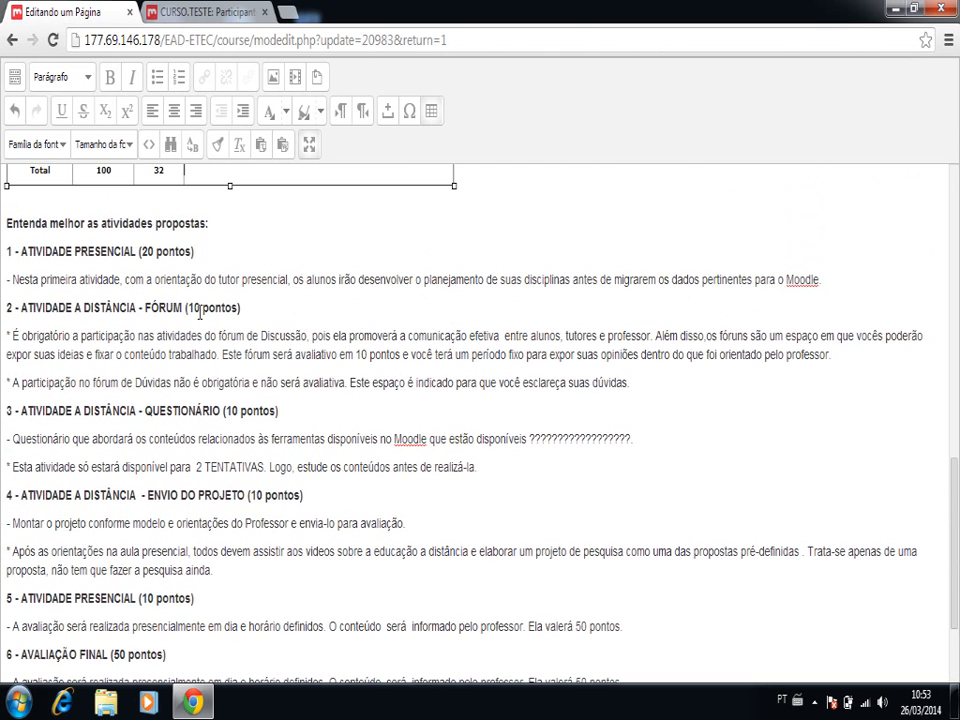
{"action": "left_click", "coordinate": [146, 253]}
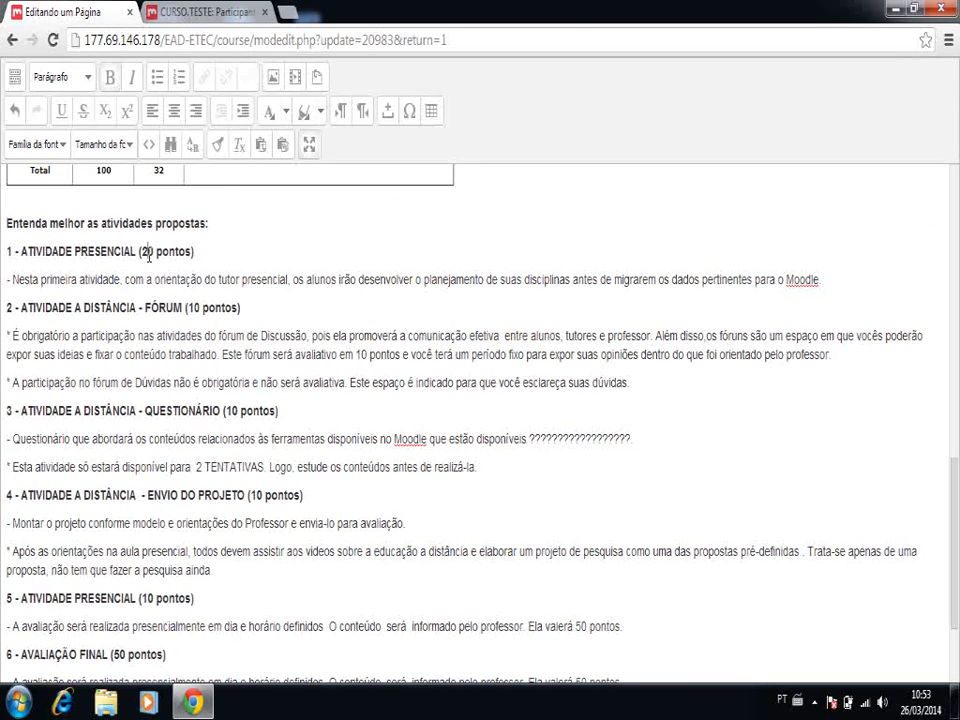
{"action": "key", "text": "BackSpace"}
{"action": "type", "text": "1"}
- Replace the description text of activity 5 with a copy of the activity 1 description
{"action": "scroll", "coordinate": [153, 625], "scroll_direction": "down", "scroll_amount": 3}
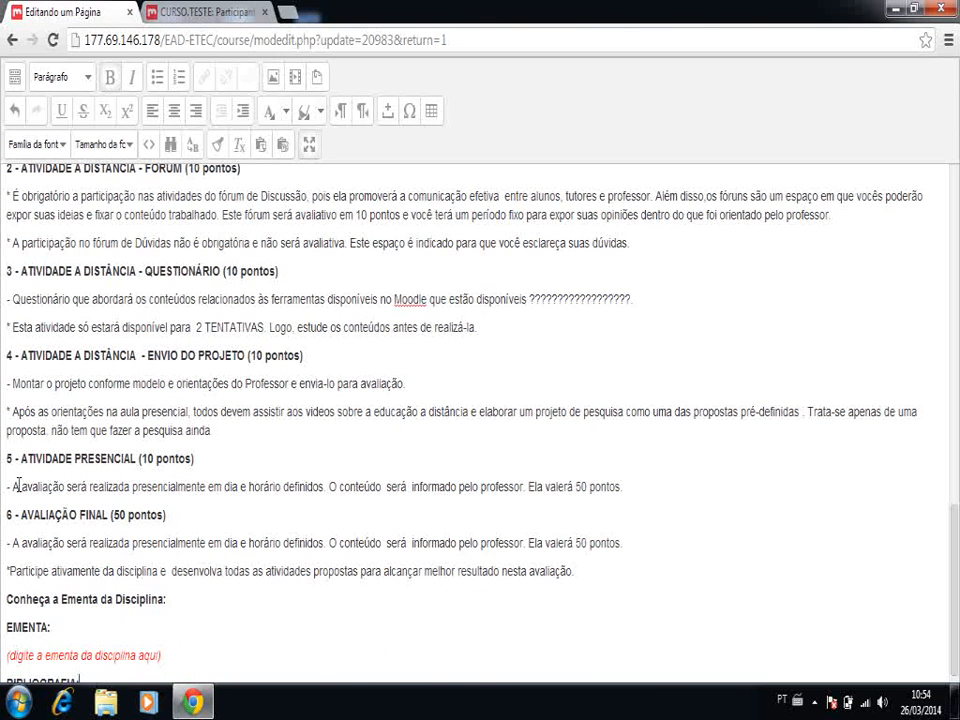
{"action": "left_click", "coordinate": [121, 243]}
{"action": "scroll", "coordinate": [123, 228], "scroll_direction": "up", "scroll_amount": 3}
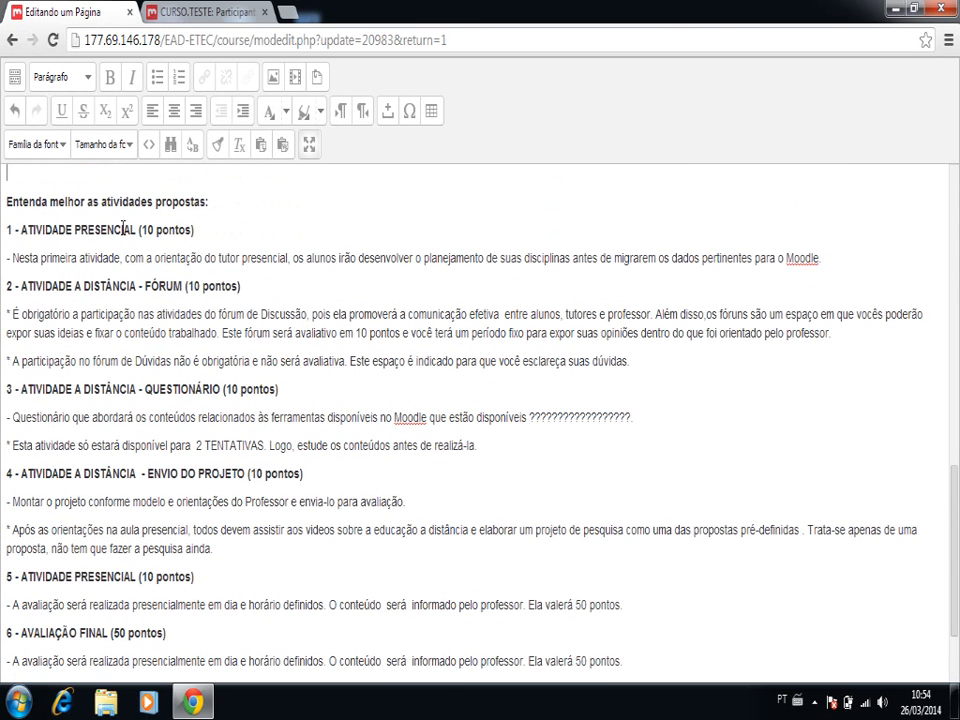
{"action": "triple_click", "coordinate": [9, 257]}
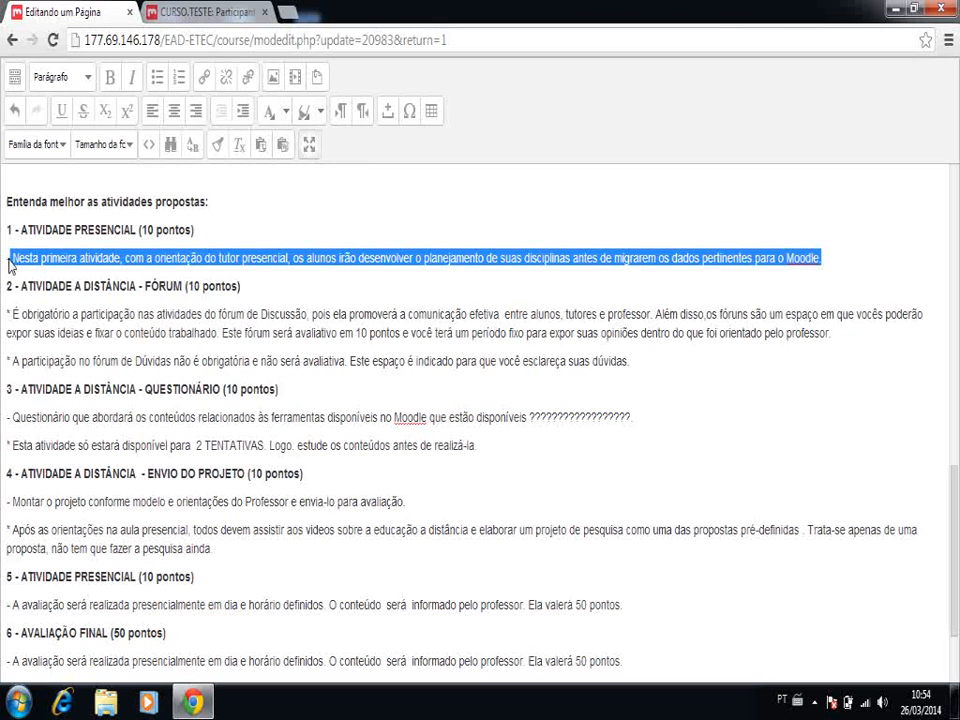
{"action": "left_click", "coordinate": [9, 604]}
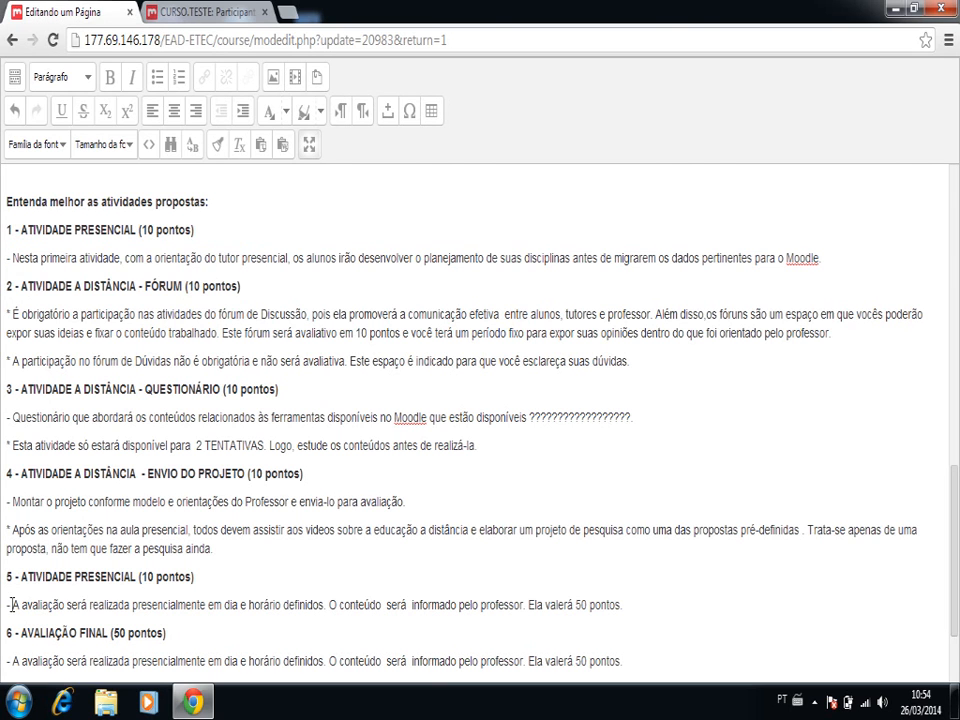
{"action": "triple_click", "coordinate": [11, 604]}
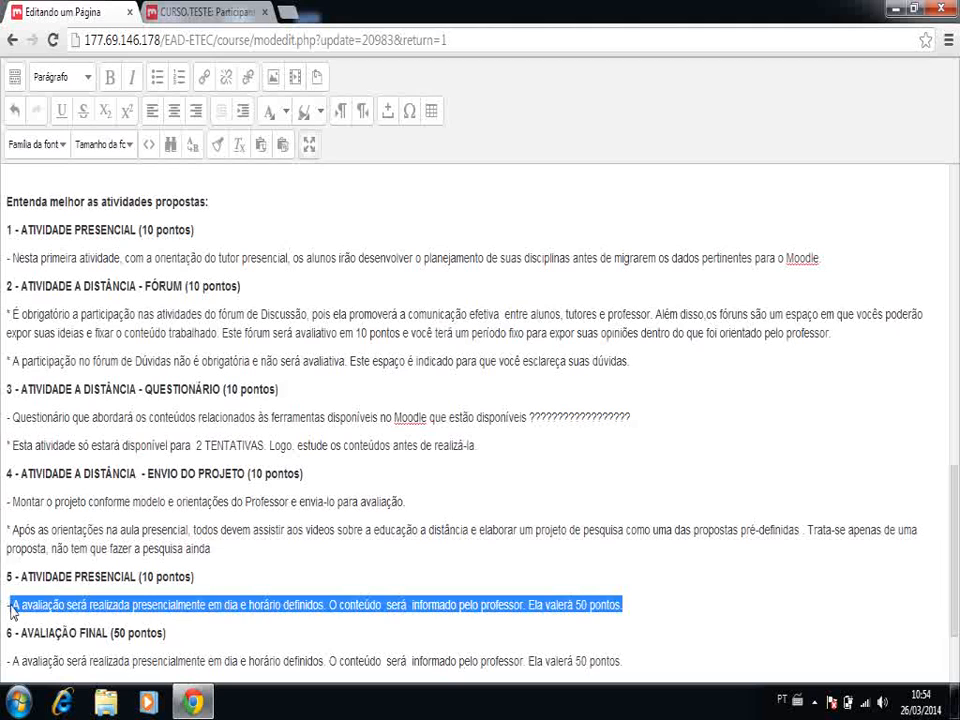
{"action": "type", "text": "- Nesta primeira atividade, com a orientação do tutor presencial, os alunos irão desenvolver o planejamento de suas disciplinas antes de migrarem os dados pertinentes para o Moodle."}
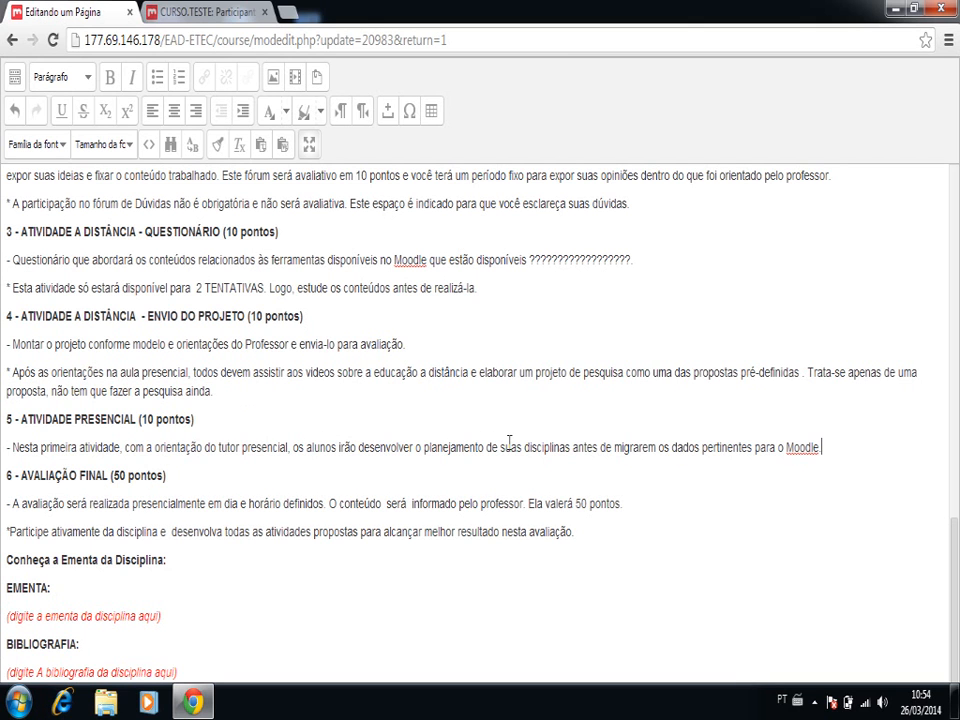
- Delete "desenvolver o planejamento de suas disciplinas antes de" from the activity 5 description
{"action": "left_click", "coordinate": [424, 448]}
{"action": "key", "text": "shift+Right"}
{"action": "key", "text": "shift+Right"}
{"action": "key", "text": "shift+Right"}
{"action": "key", "text": "shift+Right"}
{"action": "key", "text": "shift+Right"}
{"action": "key", "text": "shift+Right"}
{"action": "key", "text": "shift+Right"}
{"action": "key", "text": "shift+Right"}
{"action": "key", "text": "shift+Right"}
{"action": "key", "text": "shift+Right"}
{"action": "key", "text": "shift+Right"}
{"action": "key", "text": "shift+Right"}
{"action": "key", "text": "shift+Right"}
{"action": "key", "text": "shift+Right"}
{"action": "key", "text": "shift+Right"}
{"action": "key", "text": "shift+Right"}
{"action": "key", "text": "shift+Right"}
{"action": "key", "text": "shift+Right"}
{"action": "key", "text": "shift+Right"}
{"action": "key", "text": "shift+Right"}
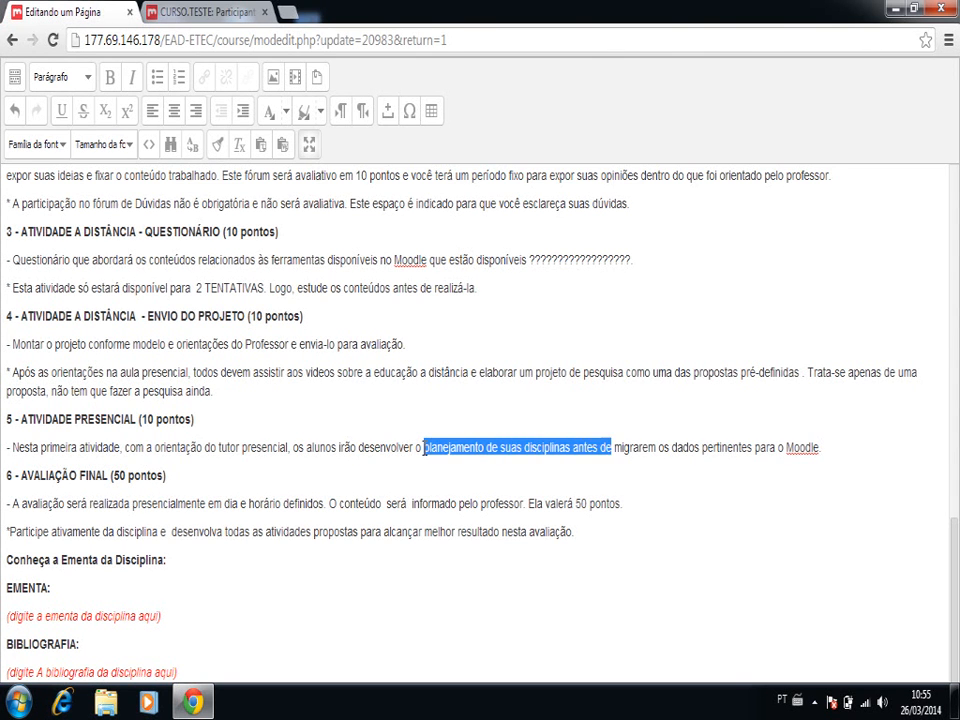
{"action": "key", "text": "shift+Left"}
{"action": "key", "text": "shift+Left"}
{"action": "key", "text": "shift+Left"}
{"action": "key", "text": "Delete"}
{"action": "key", "text": "BackSpace"}
{"action": "key", "text": "BackSpace"}
{"action": "key", "text": "BackSpace"}
{"action": "key", "text": "BackSpace"}
{"action": "key", "text": "BackSpace"}
{"action": "key", "text": "BackSpace"}
{"action": "key", "text": "BackSpace"}
{"action": "key", "text": "BackSpace"}
{"action": "key", "text": "BackSpace"}
{"action": "key", "text": "BackSpace"}
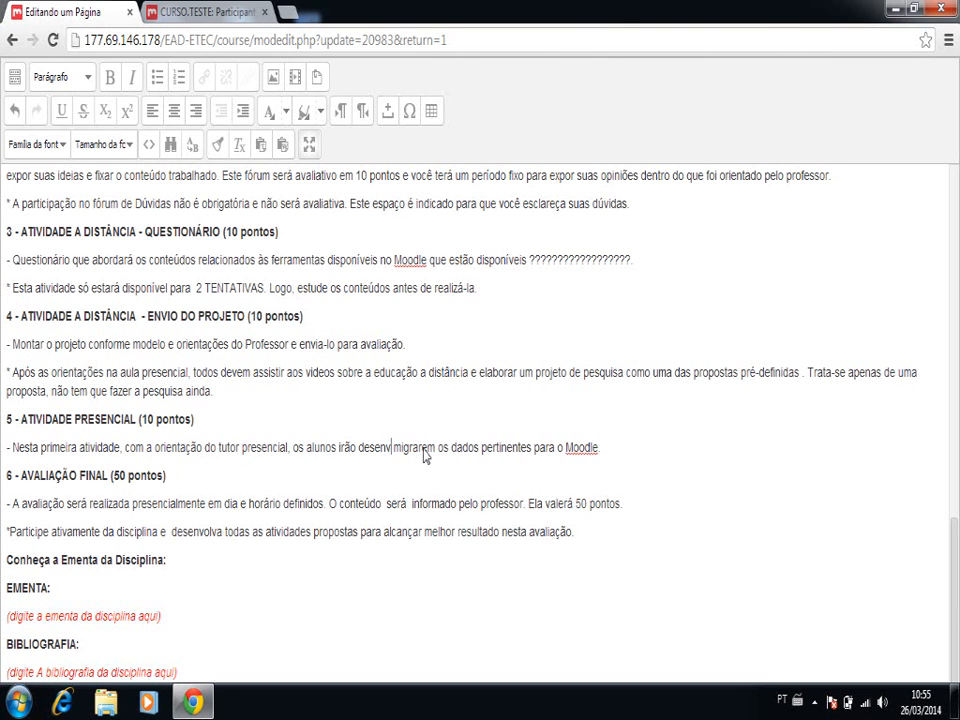
{"action": "key", "text": "BackSpace"}
{"action": "key", "text": "BackSpace"}
{"action": "key", "text": "BackSpace"}
{"action": "type", "text": "COMEÇAR A"}
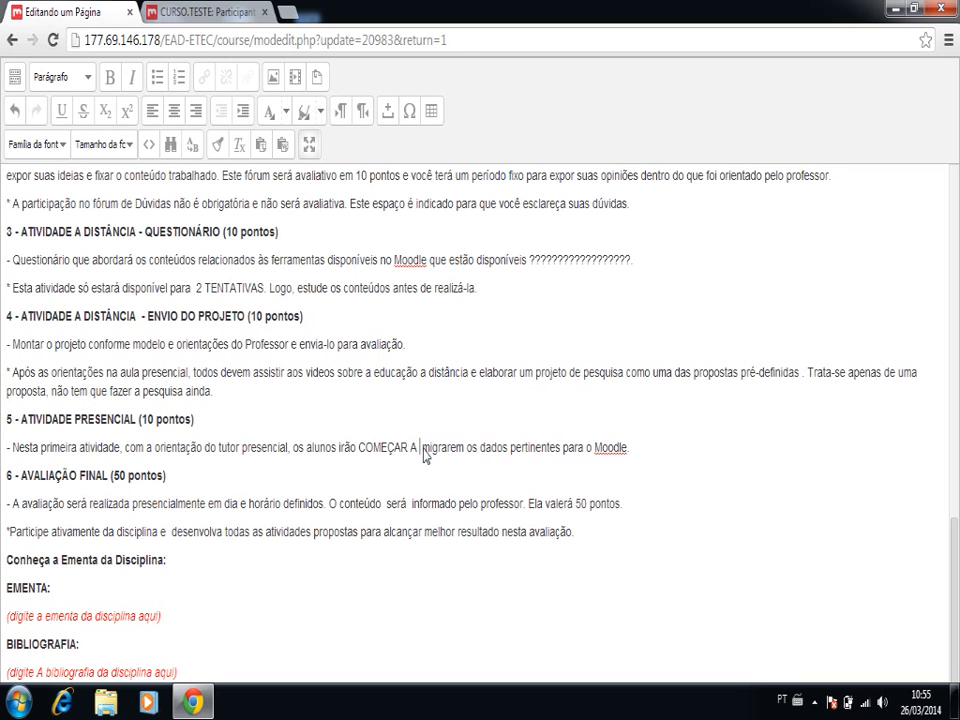
{"action": "key", "text": "BackSpace"}
{"action": "key", "text": "BackSpace"}
{"action": "key", "text": "BackSpace"}
{"action": "key", "text": "BackSpace"}
{"action": "key", "text": "BackSpace"}
{"action": "key", "text": "BackSpace"}
{"action": "key", "text": "BackSpace"}
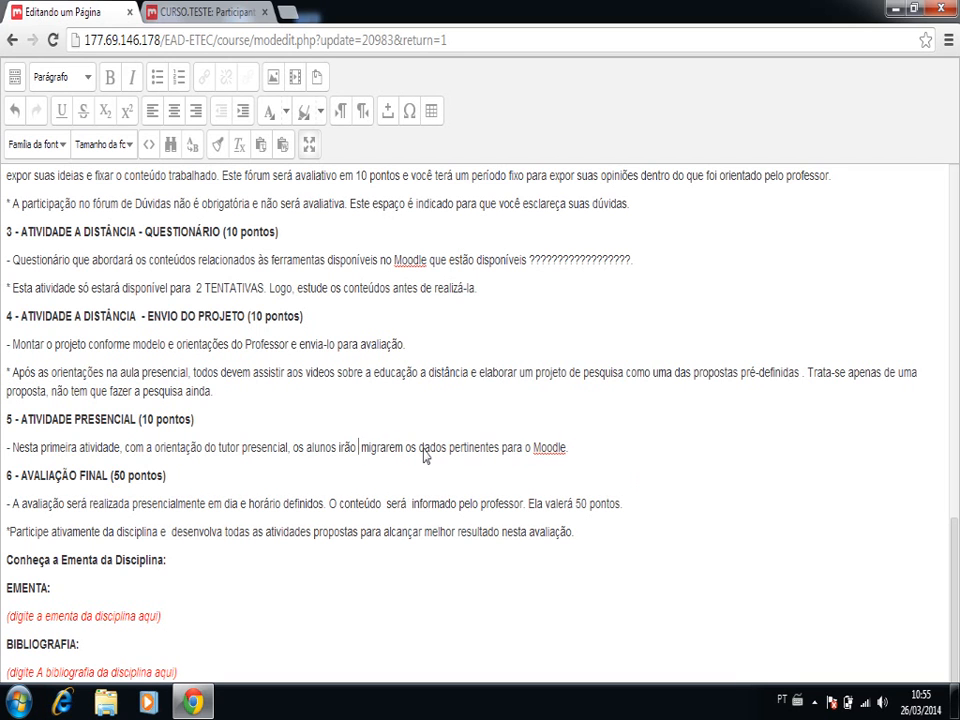
- Insert "começar a" after "os alunos irão" in the activity 5 description and change "migrarem" to "migrar"
{"action": "type", "text": "começar a"}
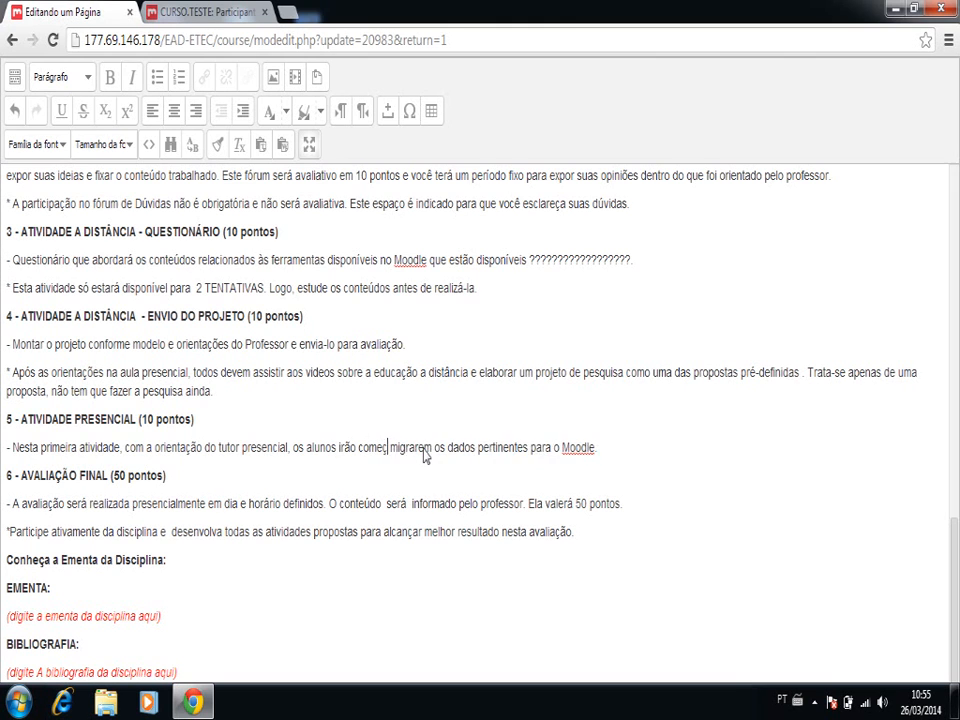
{"action": "key", "text": "Right"}
{"action": "key", "text": "Right"}
{"action": "key", "text": "Right"}
{"action": "key", "text": "Right"}
{"action": "key", "text": "Delete"}
{"action": "key", "text": "Delete"}
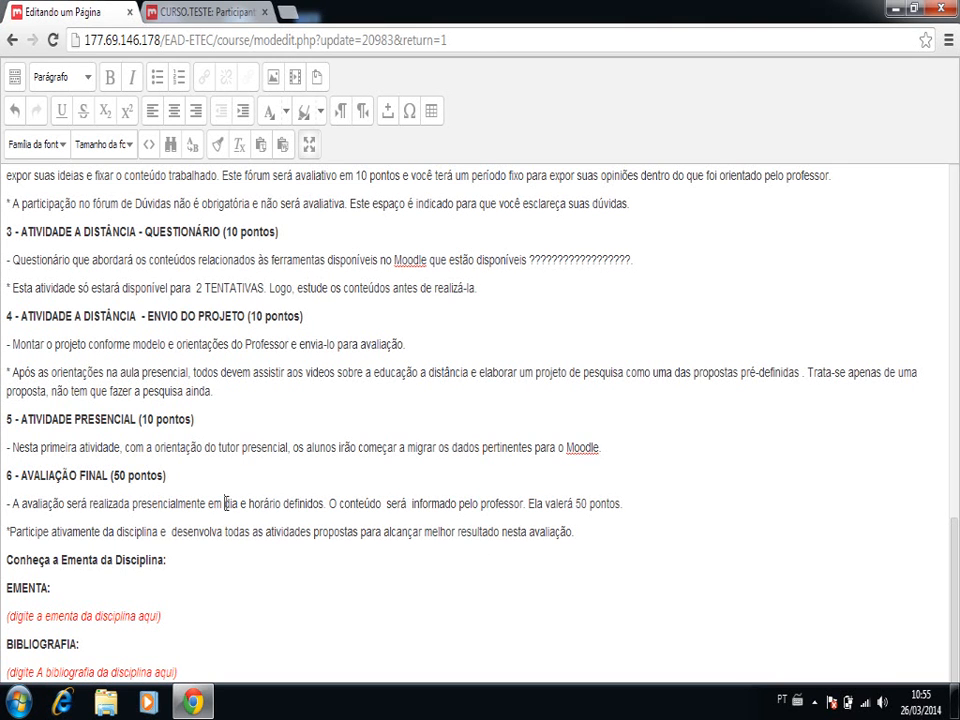
- Replace "em dia e horário definidos" in the AVALIAÇÃO FINAL description with "no dia 15/04, às 19h"
{"action": "left_click", "coordinate": [224, 503]}
{"action": "key", "text": "BackSpace"}
{"action": "key", "text": "BackSpace"}
{"action": "type", "text": "no"}
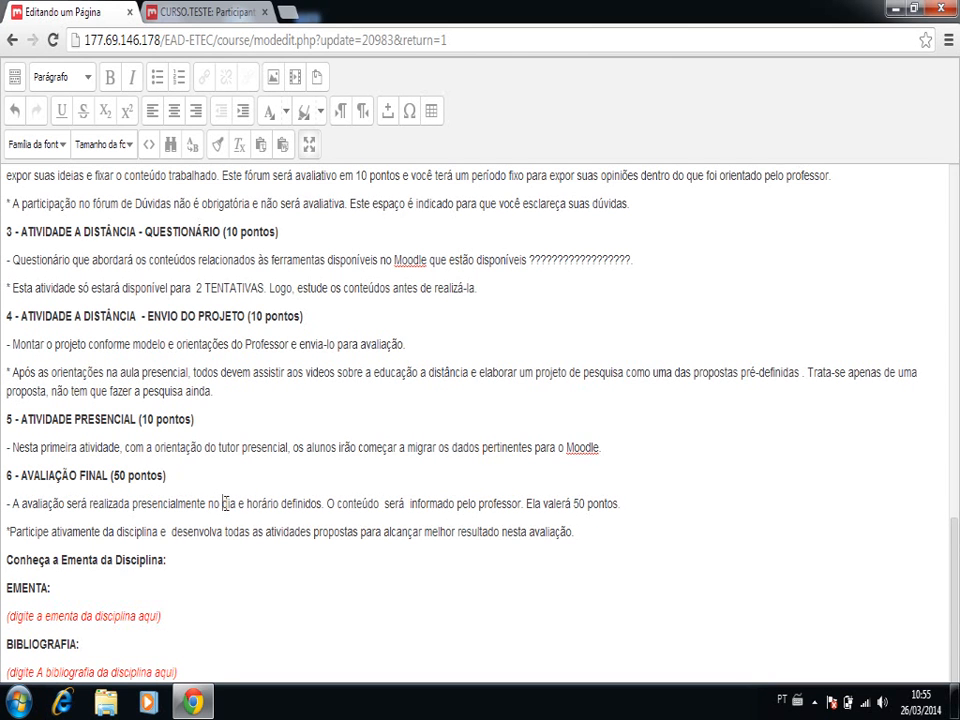
{"action": "type", "text": "15 "}
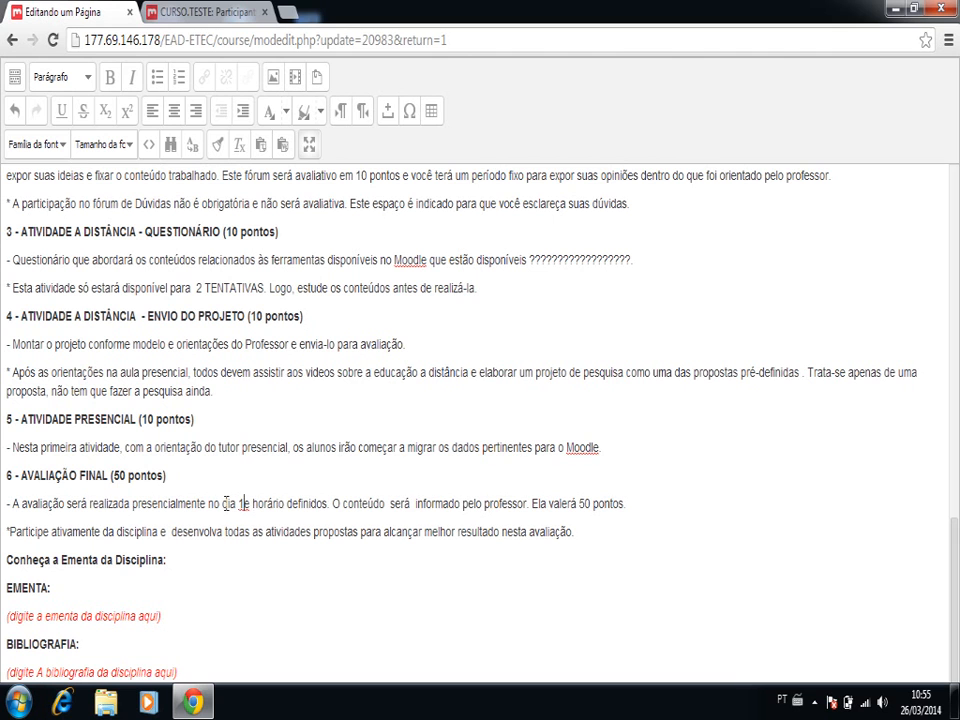
{"action": "type", "text": "/04"}
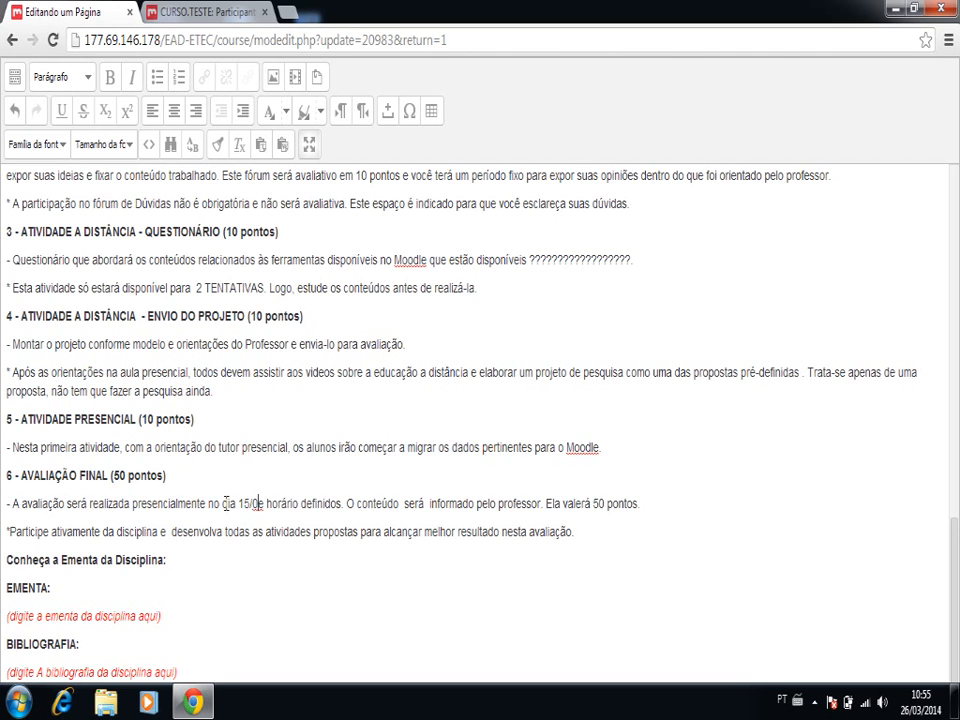
{"action": "type", "text": ", às 1"}
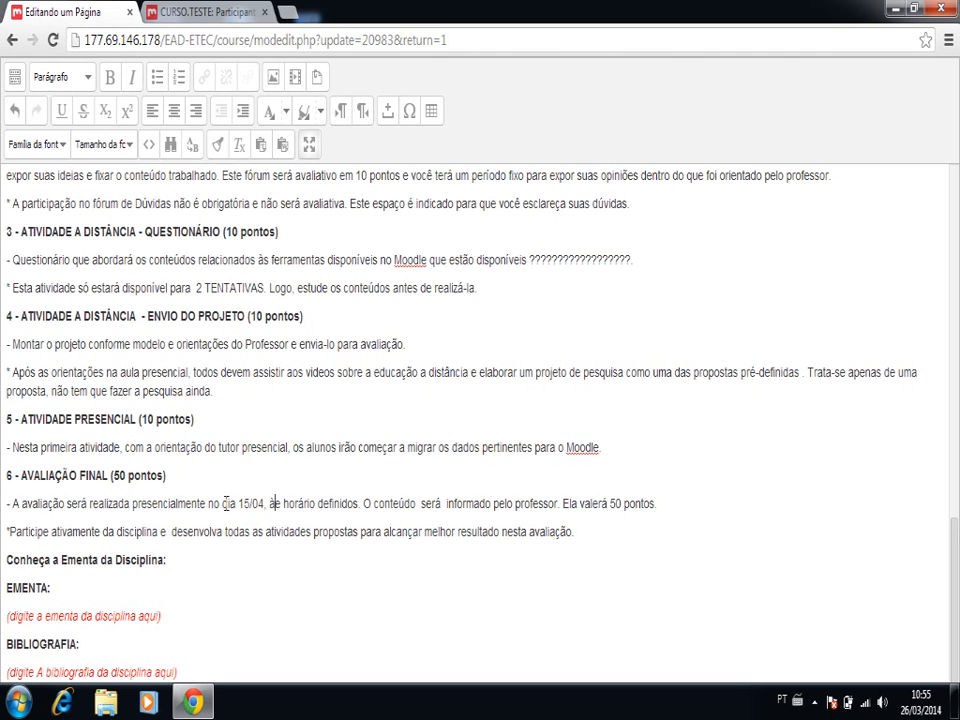
{"action": "type", "text": "9h"}
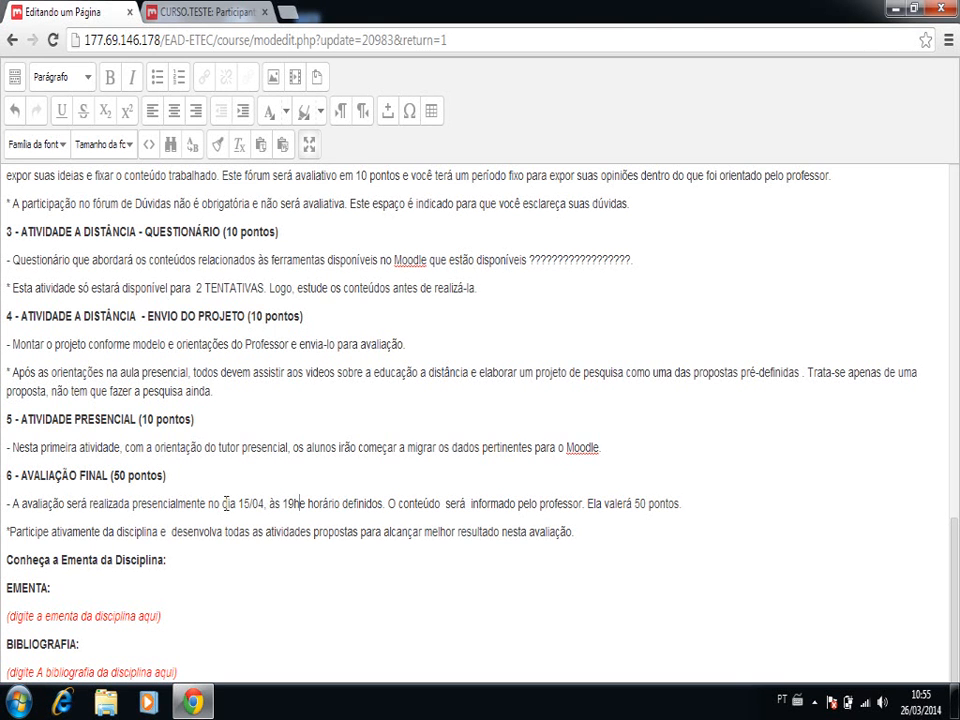
{"action": "key", "text": "shift+Right"}
{"action": "key", "text": "shift+Right"}
{"action": "key", "text": "shift+Right"}
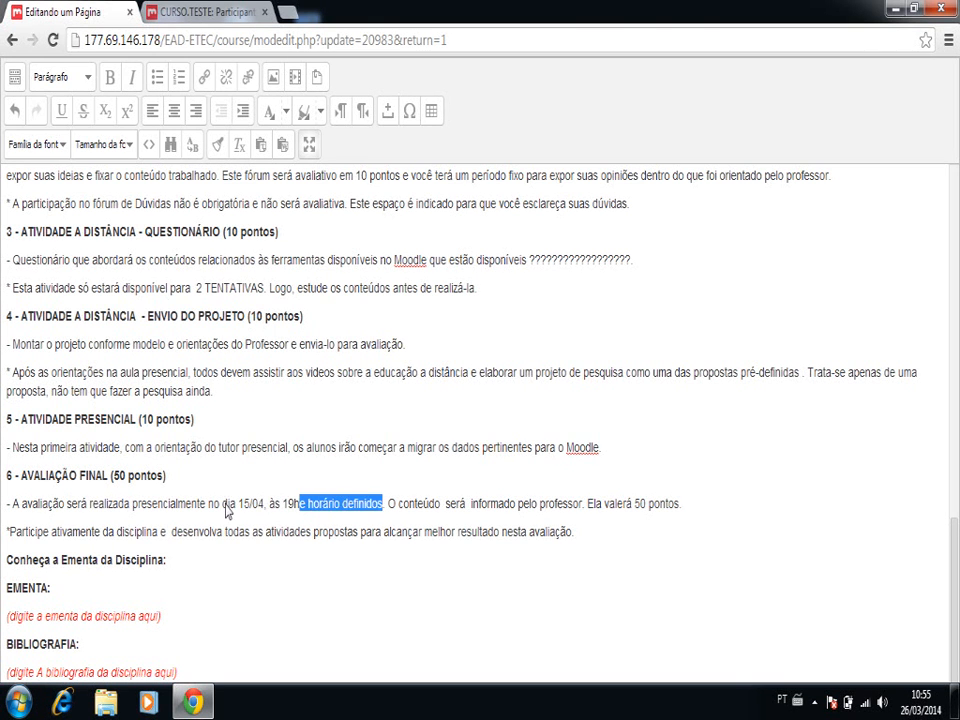
{"action": "key", "text": "BackSpace"}
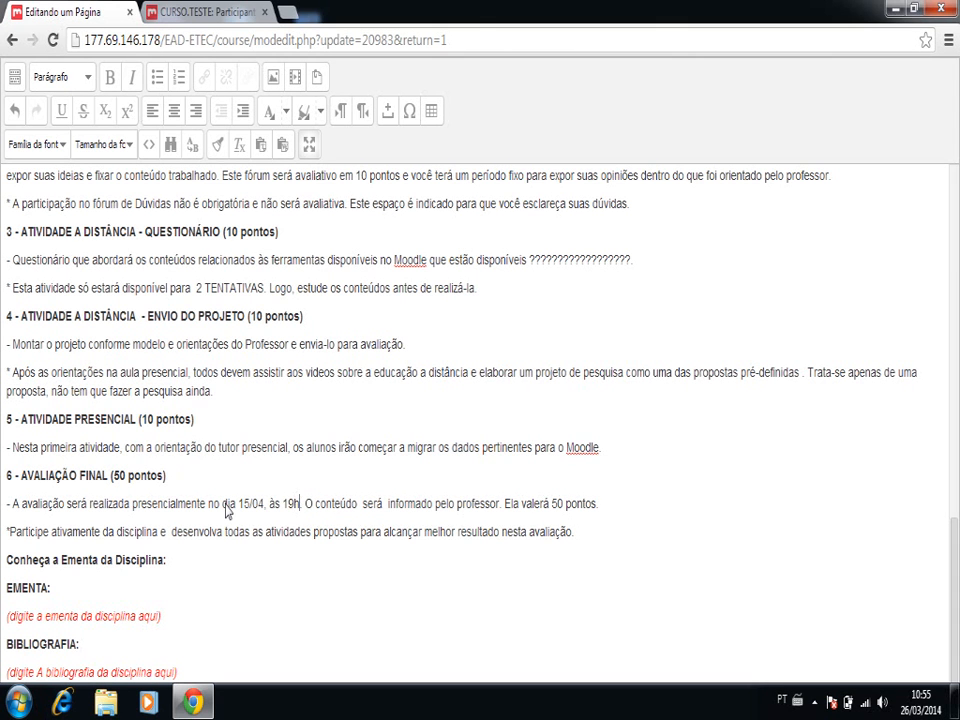
{"action": "type", "text": "."}
- Change "pelo professor" to "pela professora" in the AVALIAÇÃO FINAL description
{"action": "left_click", "coordinate": [451, 503]}
{"action": "type", "text": "o"}
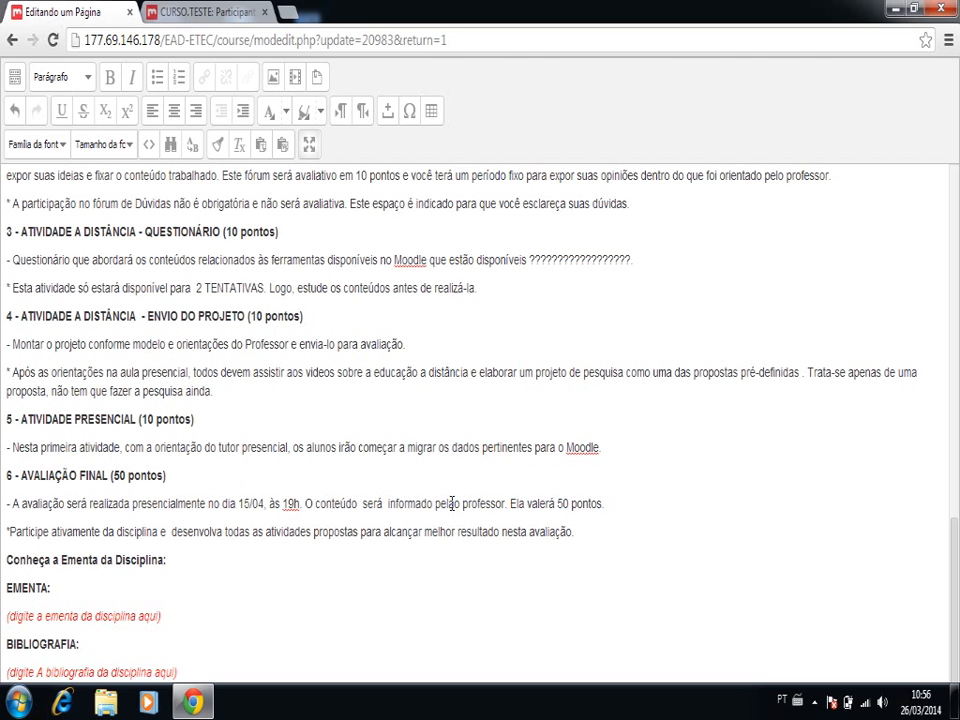
{"action": "key", "text": "BackSpace"}
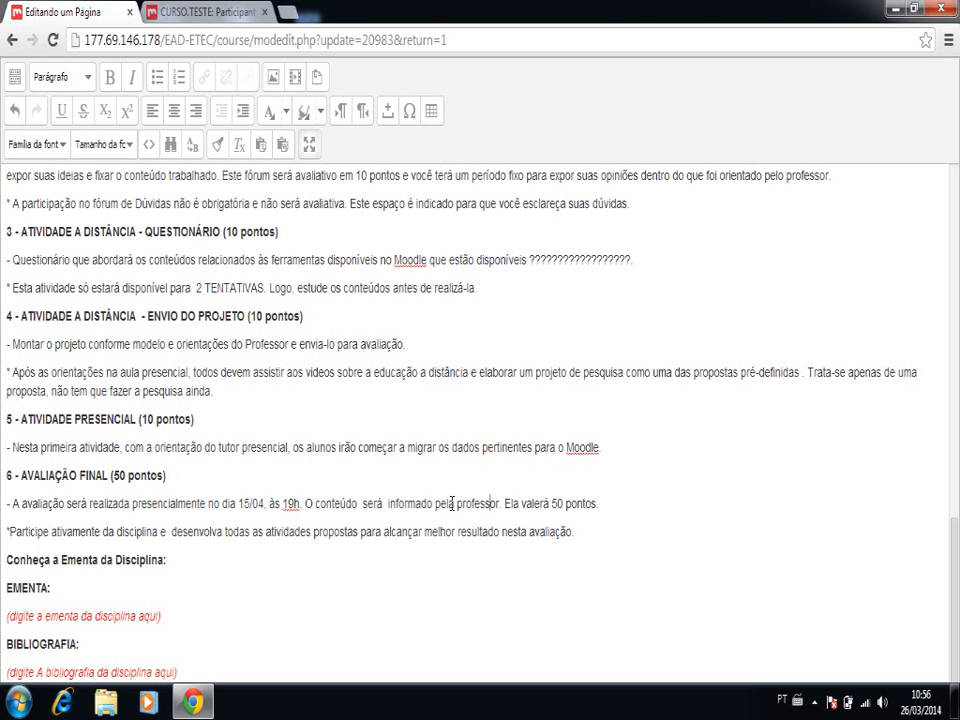
{"action": "type", "text": "a"}
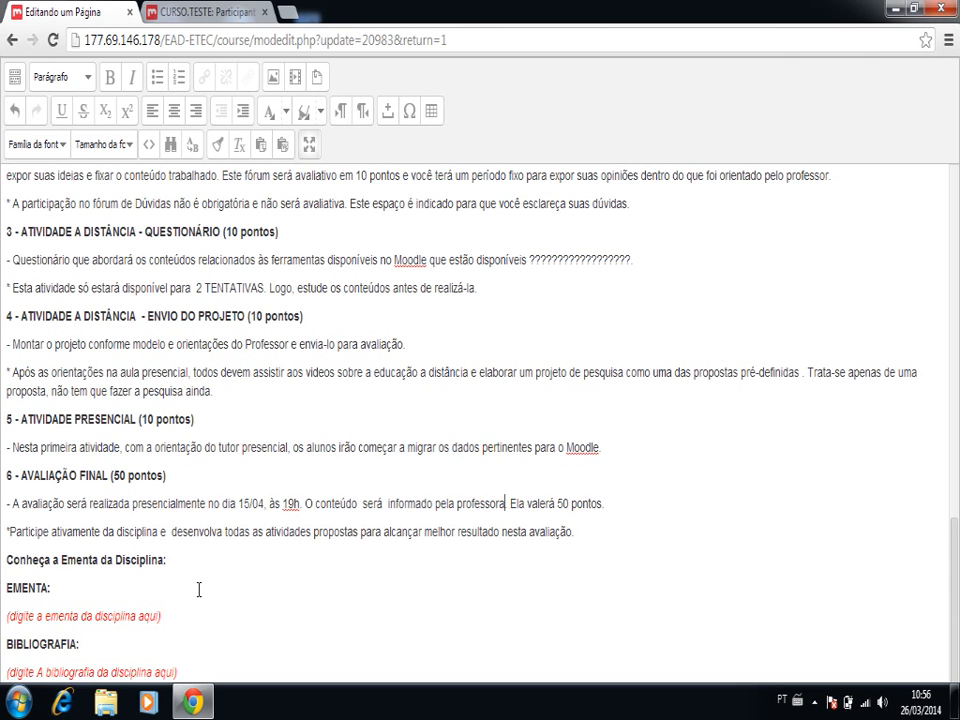
{"action": "key", "text": "End"}
- Leave full-screen editing, then save and display the page to review its content down to the schedule table
{"action": "left_click", "coordinate": [309, 147]}
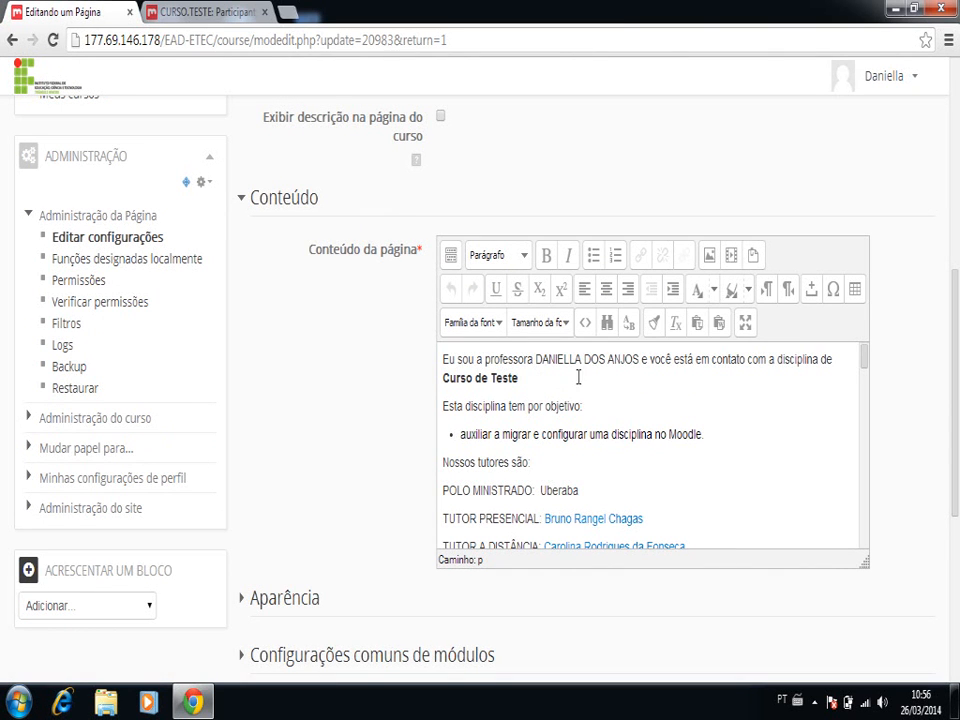
{"action": "scroll", "coordinate": [380, 416], "scroll_direction": "down", "scroll_amount": 3}
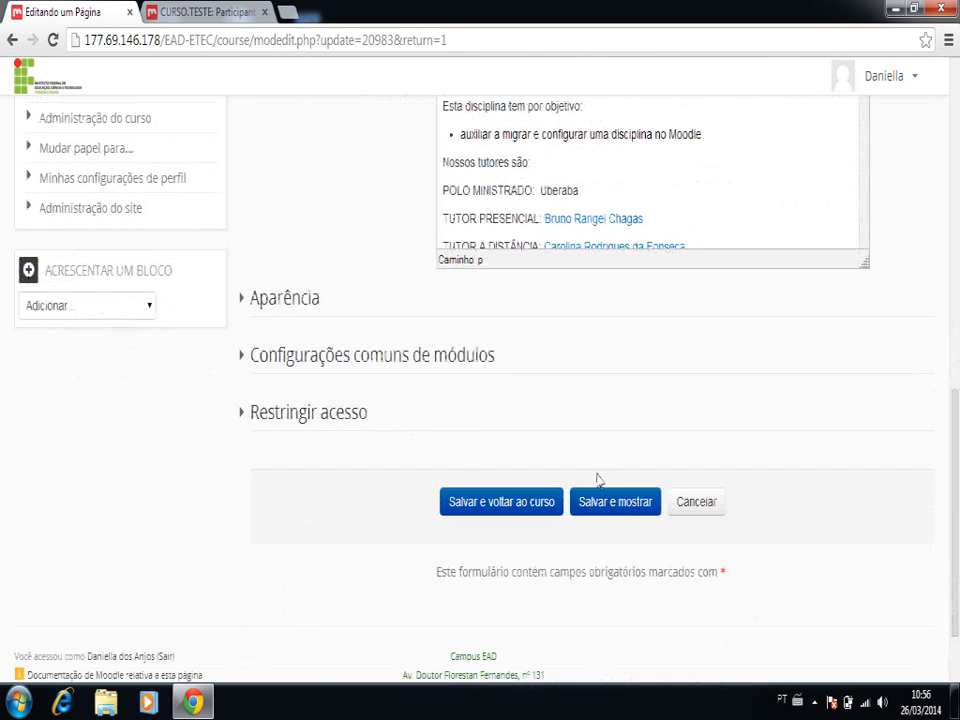
{"action": "left_click", "coordinate": [614, 502]}
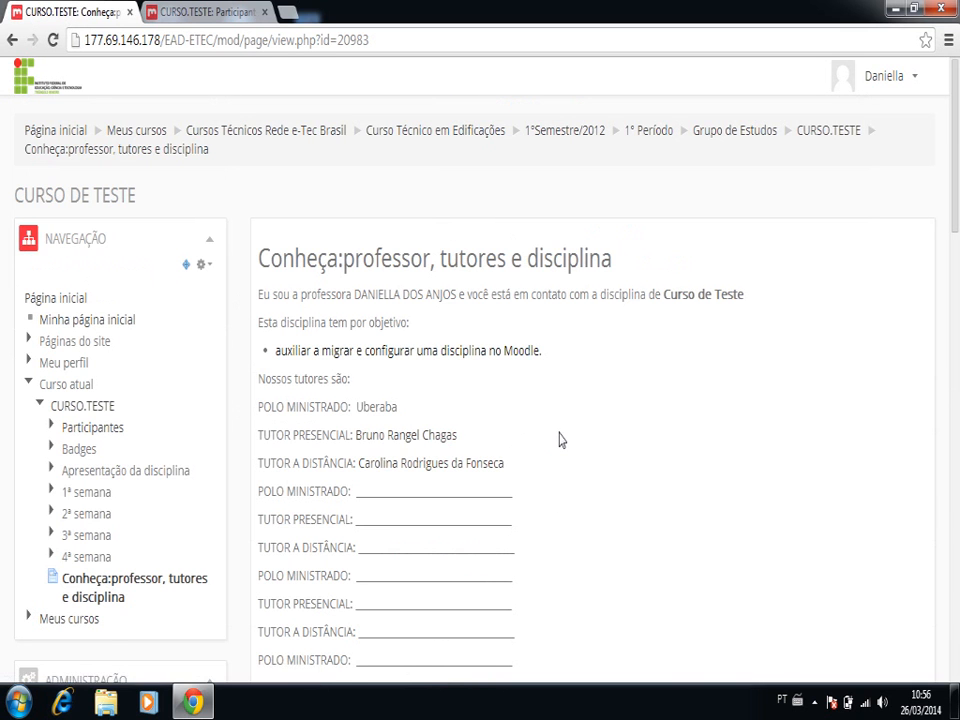
{"action": "scroll", "coordinate": [559, 439], "scroll_direction": "down", "scroll_amount": 1}
{"action": "scroll", "coordinate": [559, 439], "scroll_direction": "down", "scroll_amount": 5}
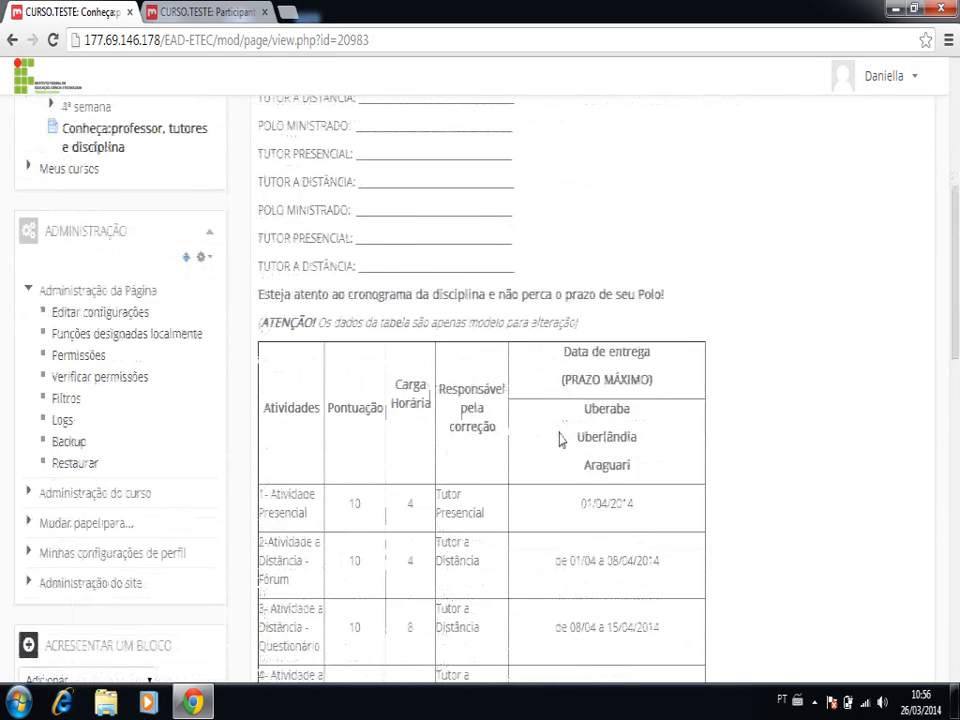
{"action": "scroll", "coordinate": [559, 439], "scroll_direction": "down", "scroll_amount": 2}
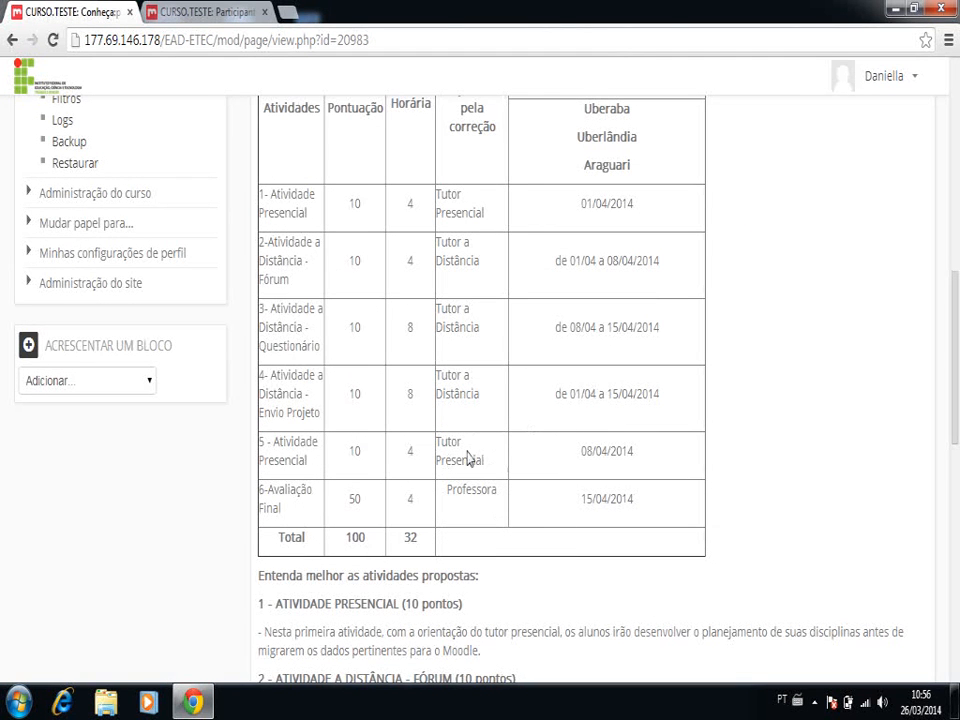
- Review the saved page from the schedule table through the activity descriptions and last-update line, and back up to the tutor list
{"action": "scroll", "coordinate": [538, 450], "scroll_direction": "down", "scroll_amount": 3}
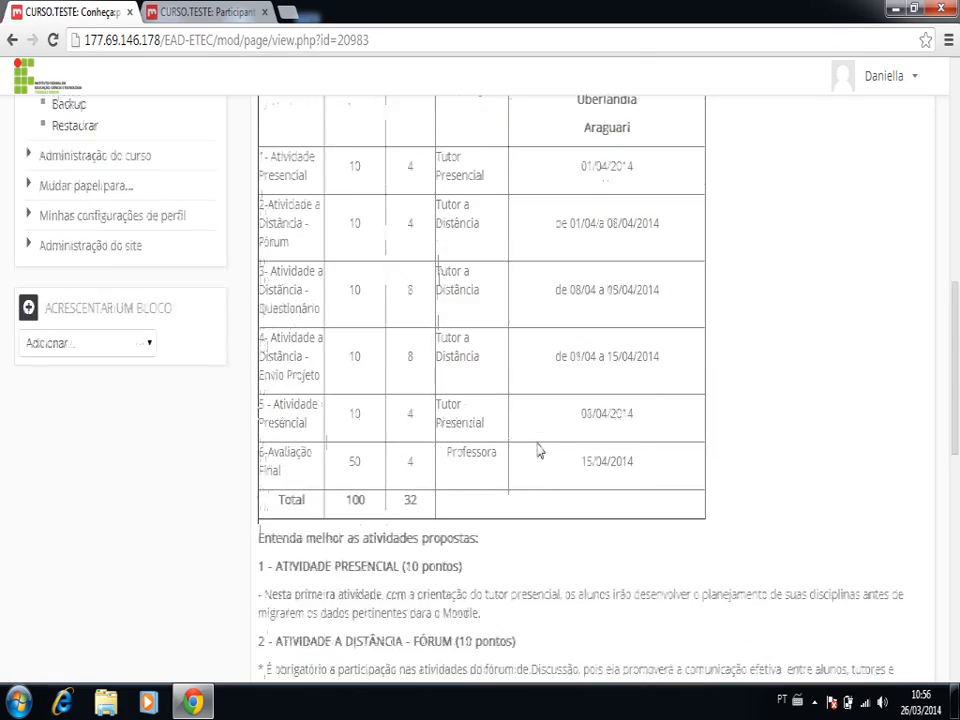
{"action": "scroll", "coordinate": [538, 450], "scroll_direction": "down", "scroll_amount": 4}
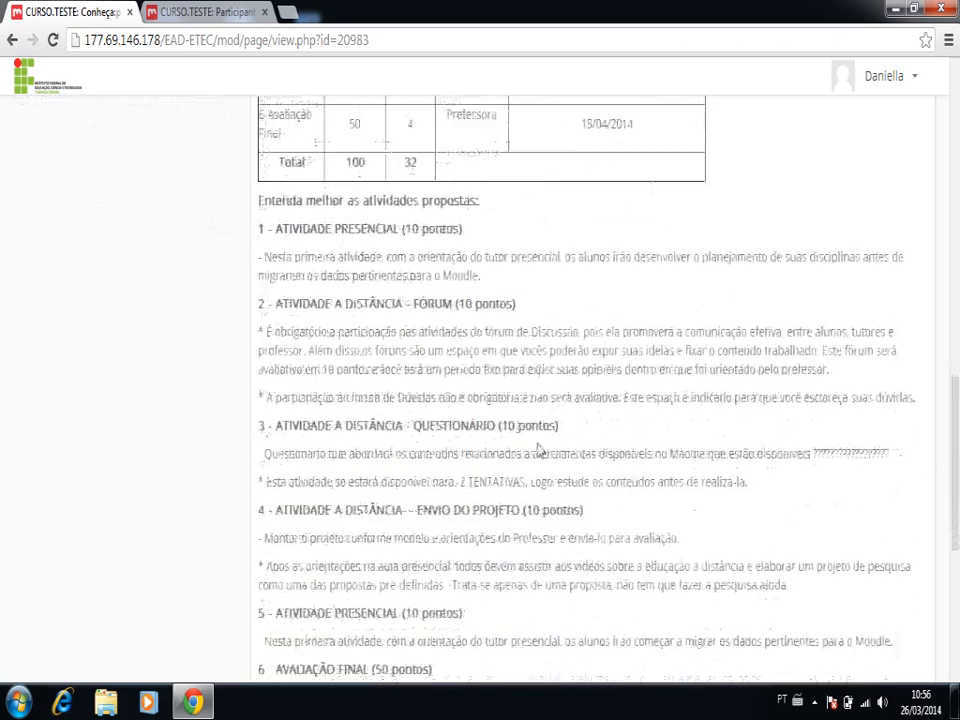
{"action": "scroll", "coordinate": [538, 445], "scroll_direction": "down", "scroll_amount": 4}
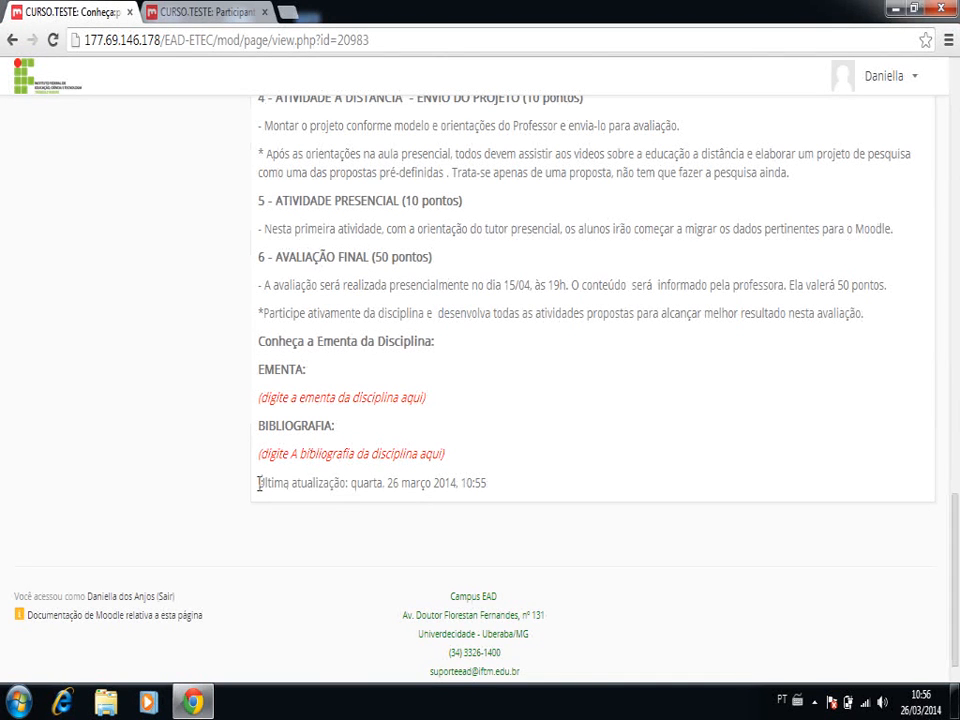
{"action": "left_click_drag", "start_coordinate": [259, 484], "coordinate": [489, 483]}
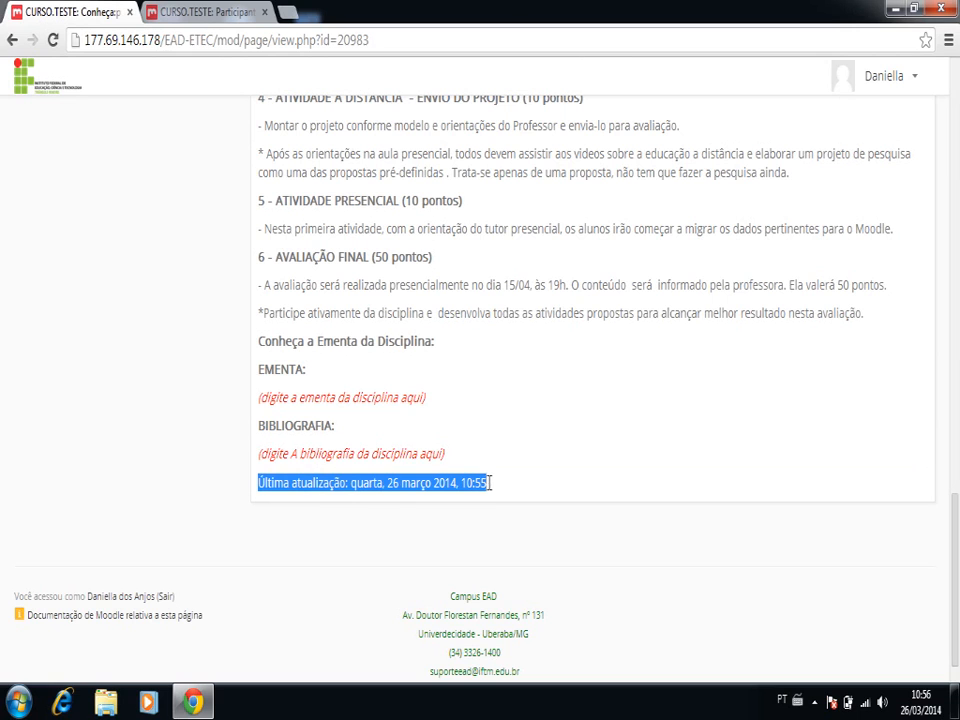
{"action": "left_click", "coordinate": [480, 407]}
{"action": "scroll", "coordinate": [480, 407], "scroll_direction": "up", "scroll_amount": 15}
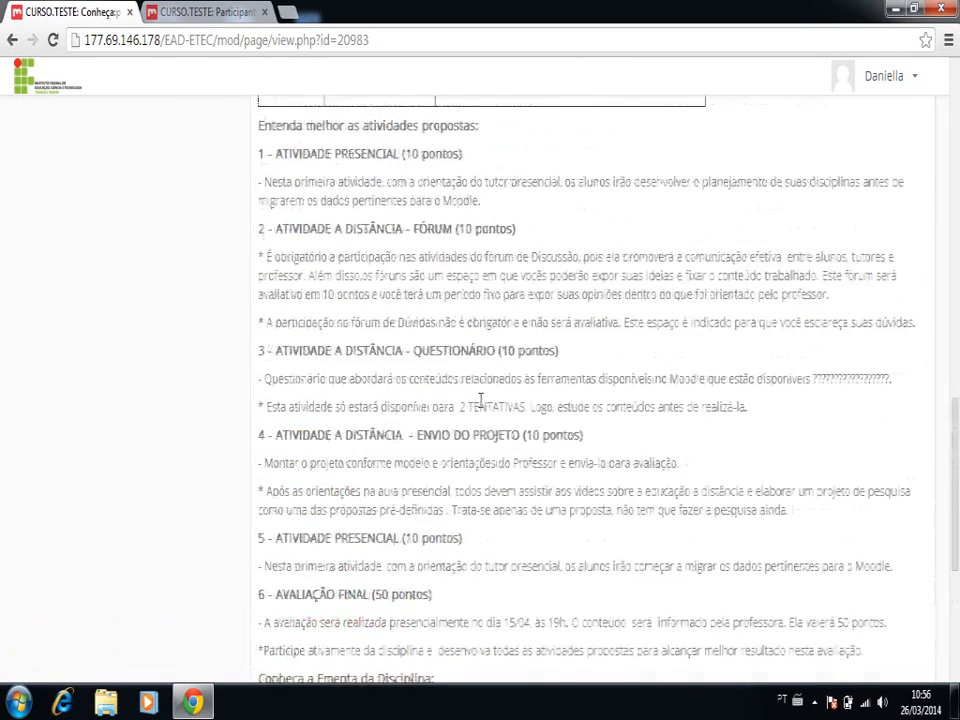
{"action": "scroll", "coordinate": [480, 405], "scroll_direction": "down", "scroll_amount": 5}
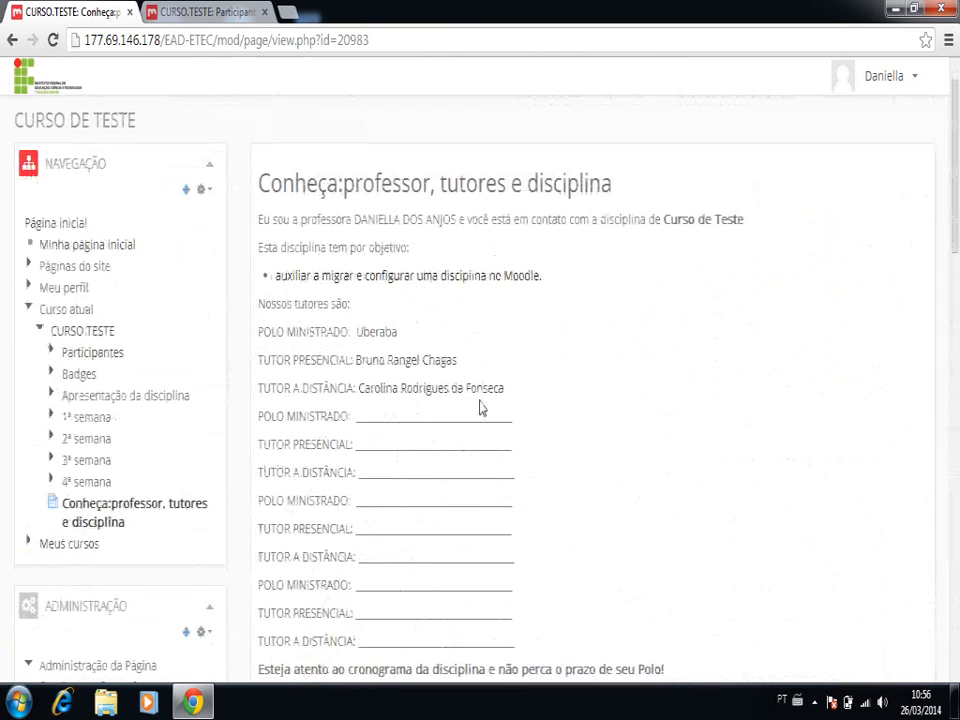
{"action": "scroll", "coordinate": [480, 400], "scroll_direction": "up", "scroll_amount": 5}
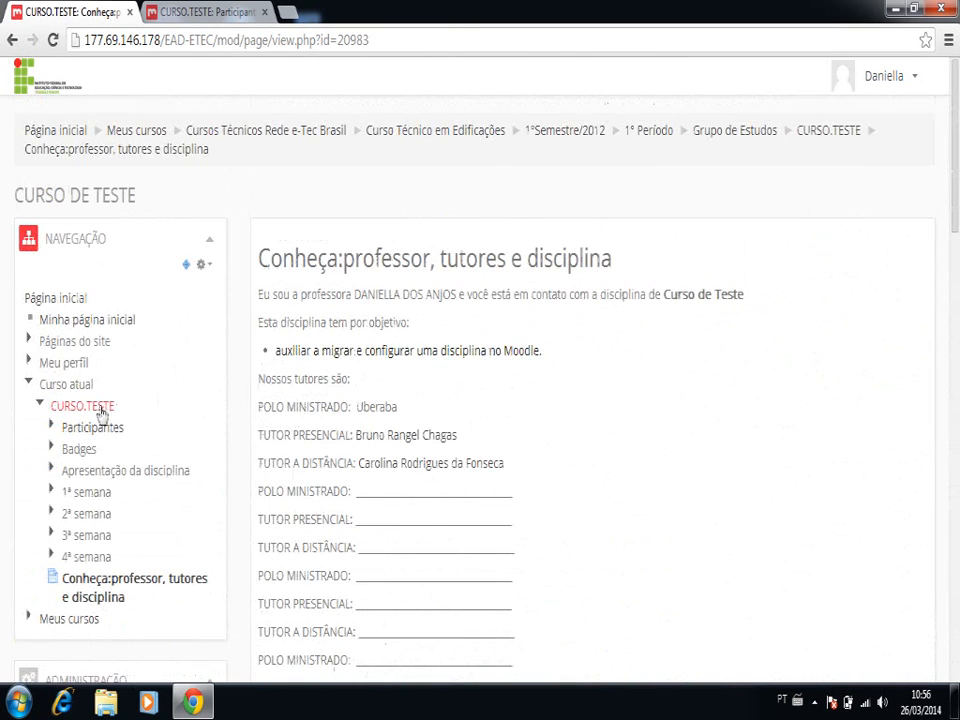
- From the CURSO.TESTE course page, check the "Conheça:professor,tutores e disciplina" link under Bem-vindo and return to the course page
{"action": "left_click", "coordinate": [100, 408]}
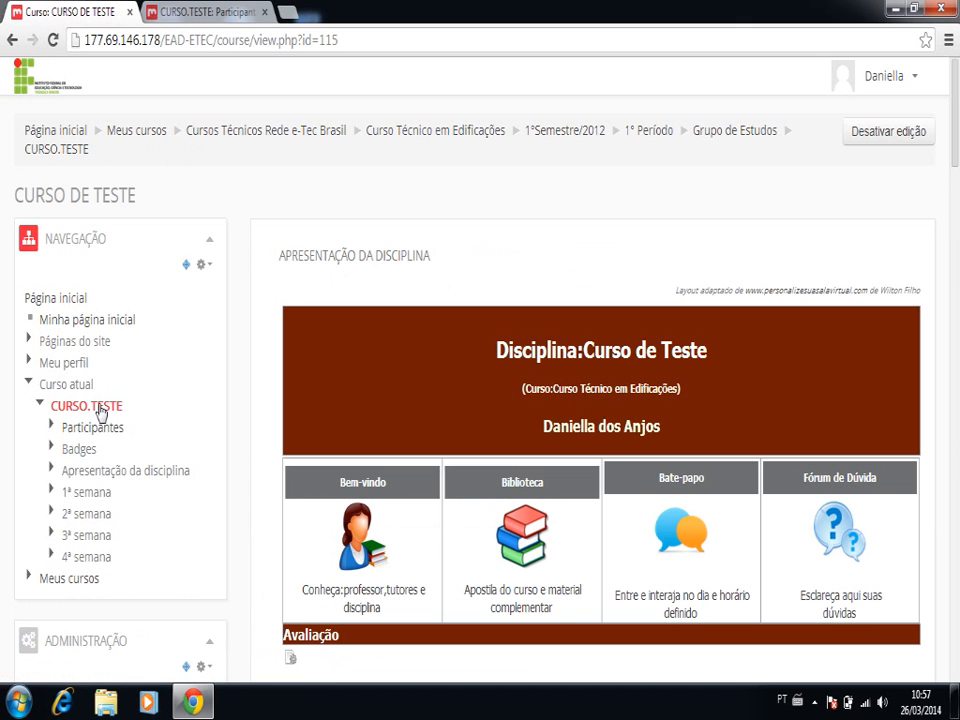
{"action": "left_click", "coordinate": [359, 604]}
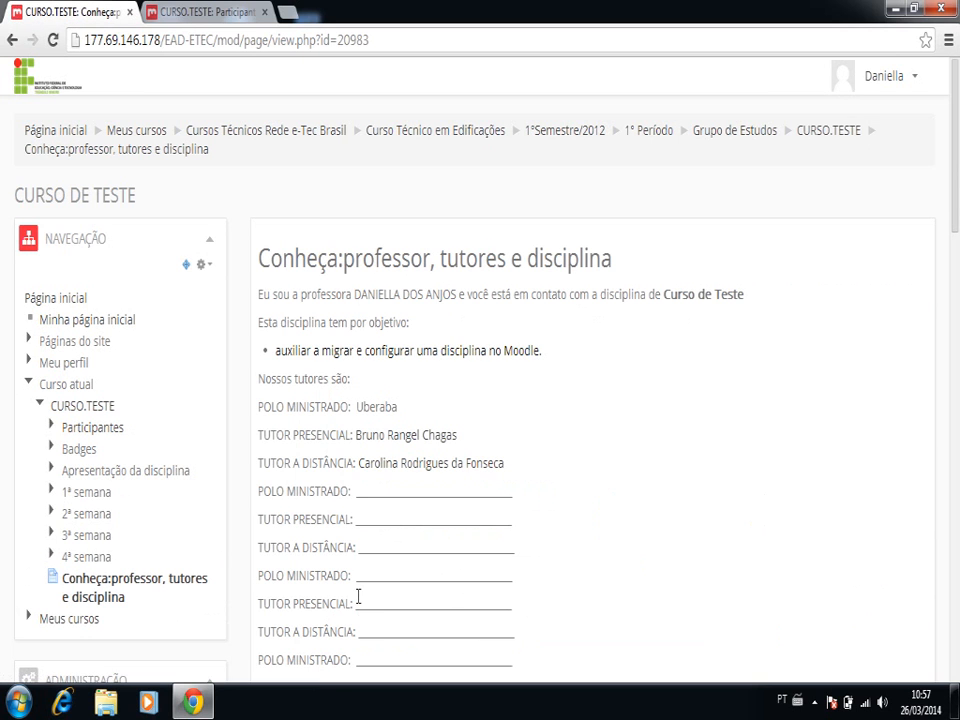
{"action": "left_click", "coordinate": [104, 406]}
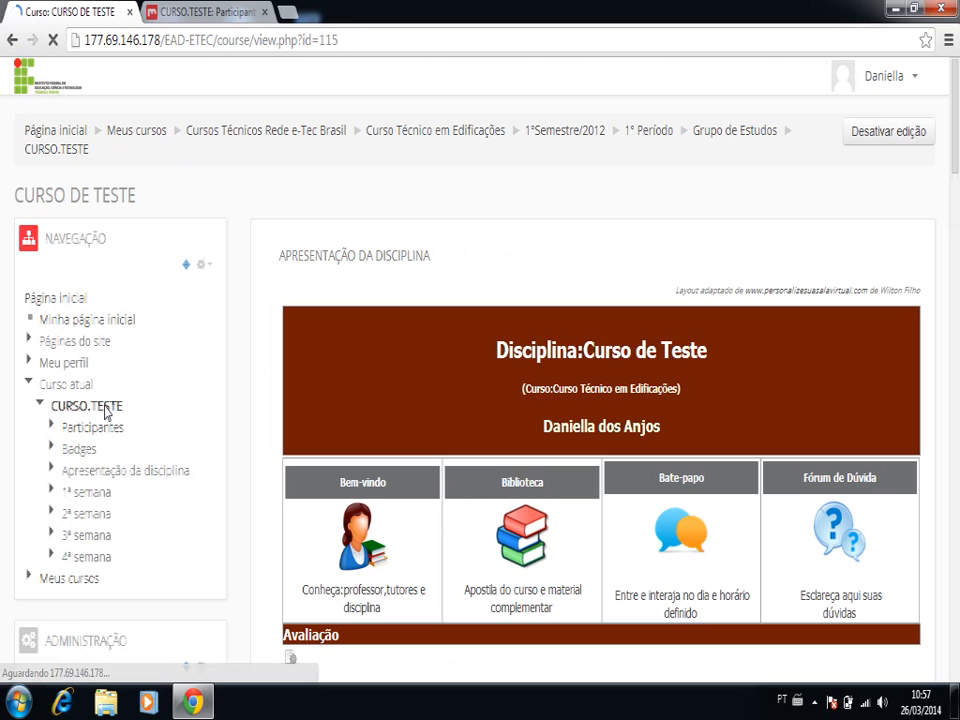